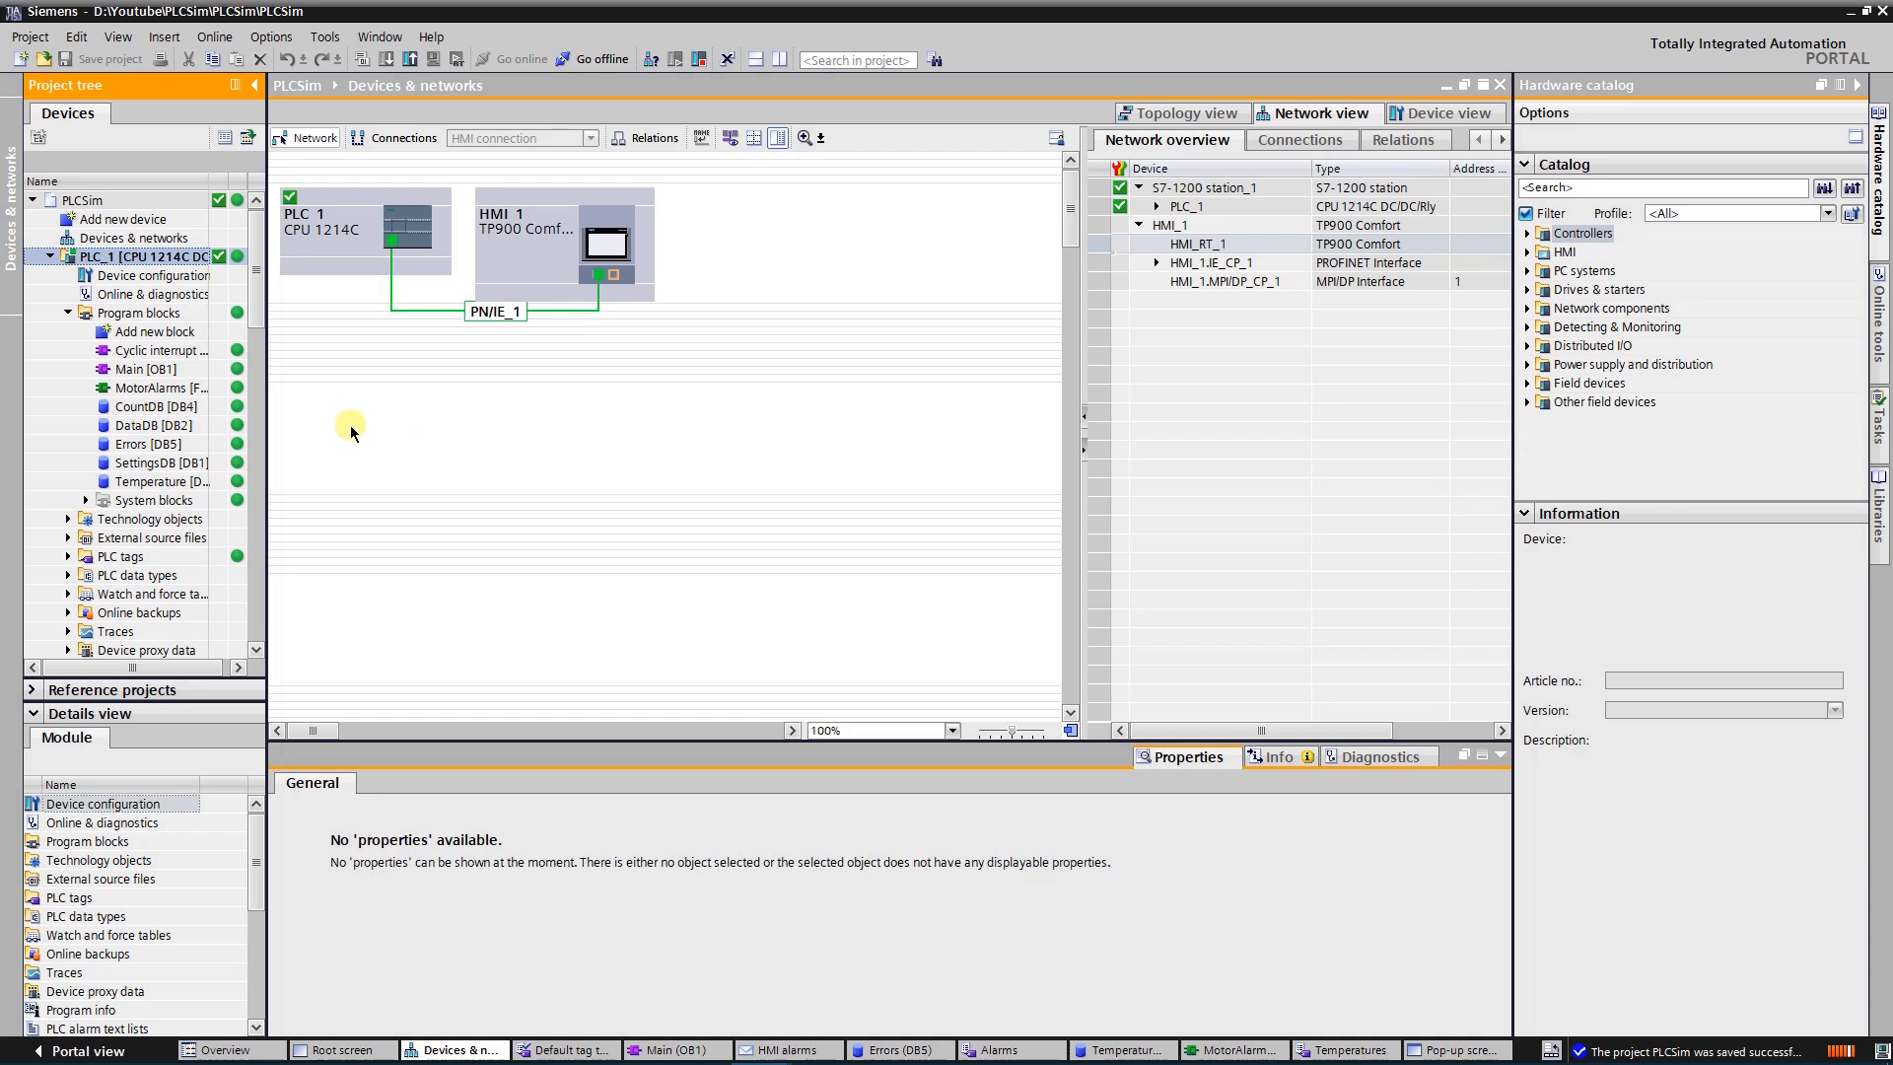
Inspect the elements of the Motor array in the Temperature data block, and open the Errors data block
{"action": "left_click", "coordinate": [167, 481]}
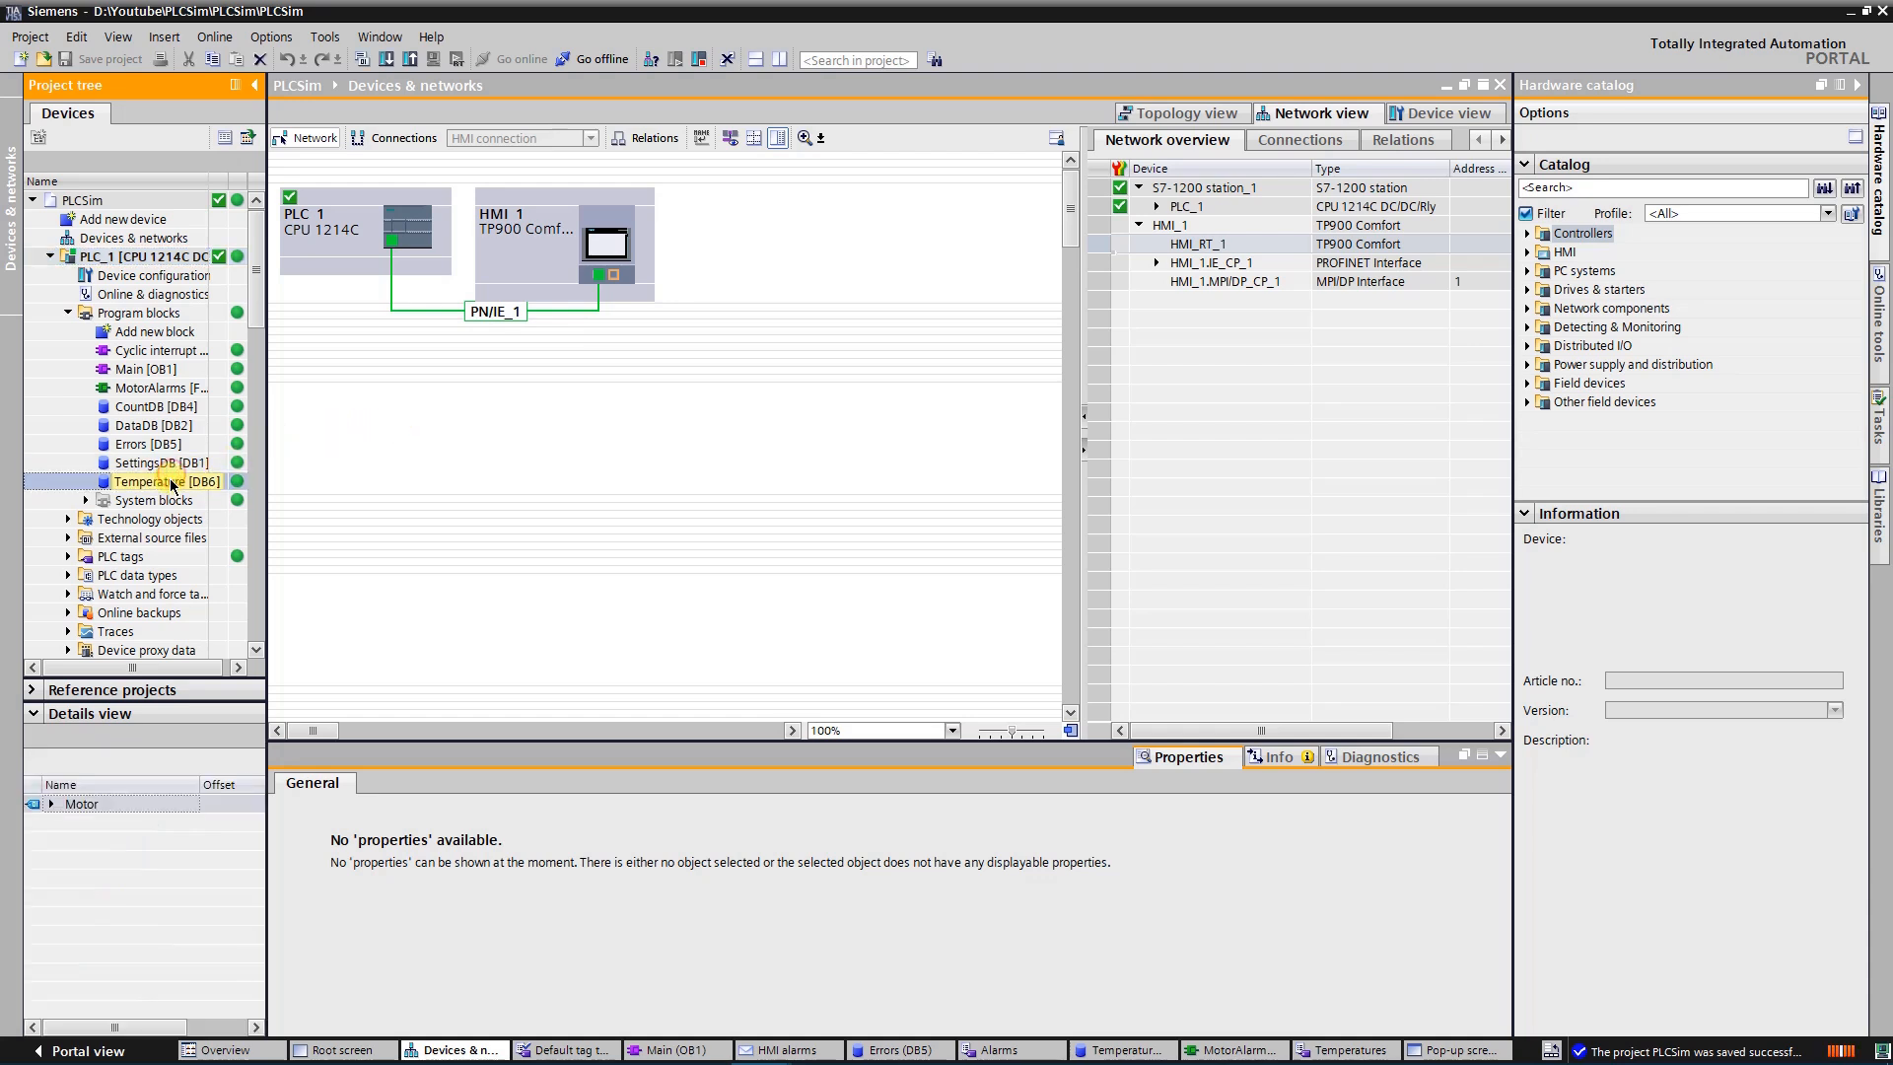
{"action": "double_click", "coordinate": [170, 483]}
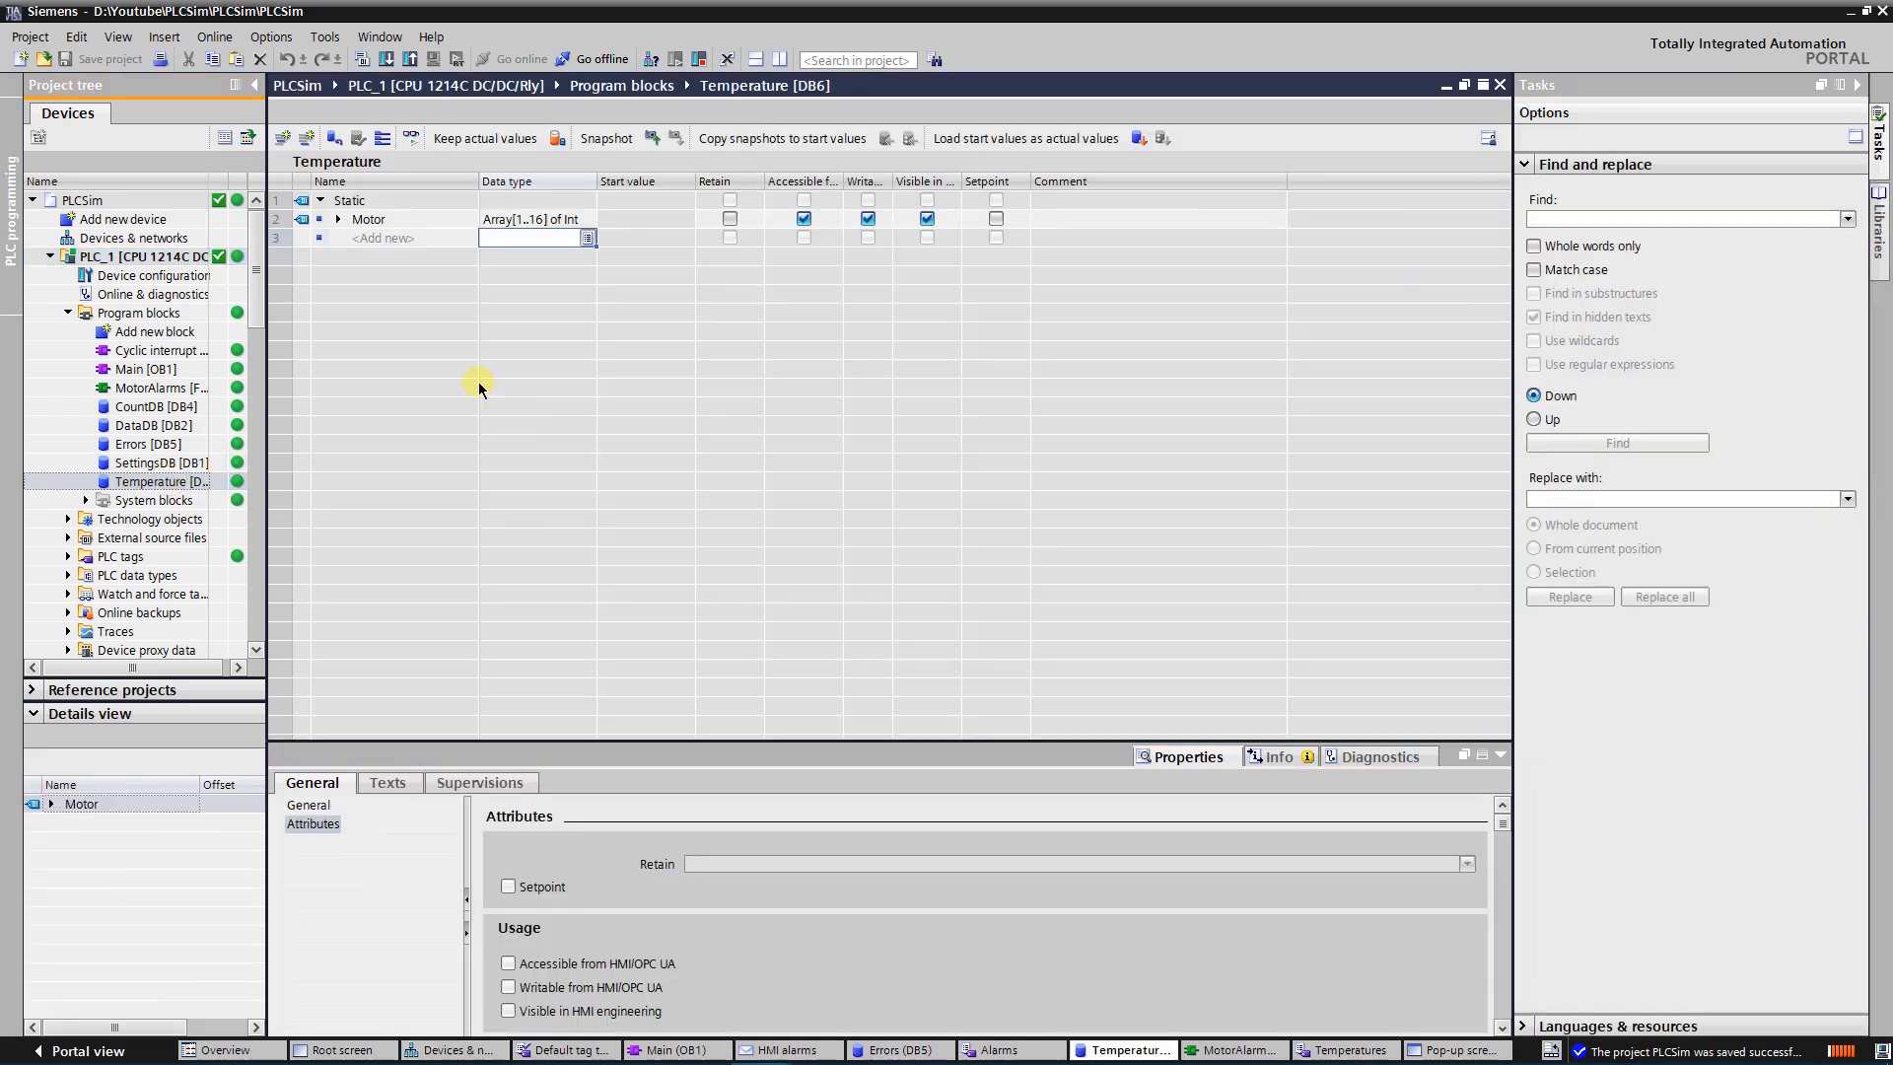
{"action": "left_click", "coordinate": [338, 219]}
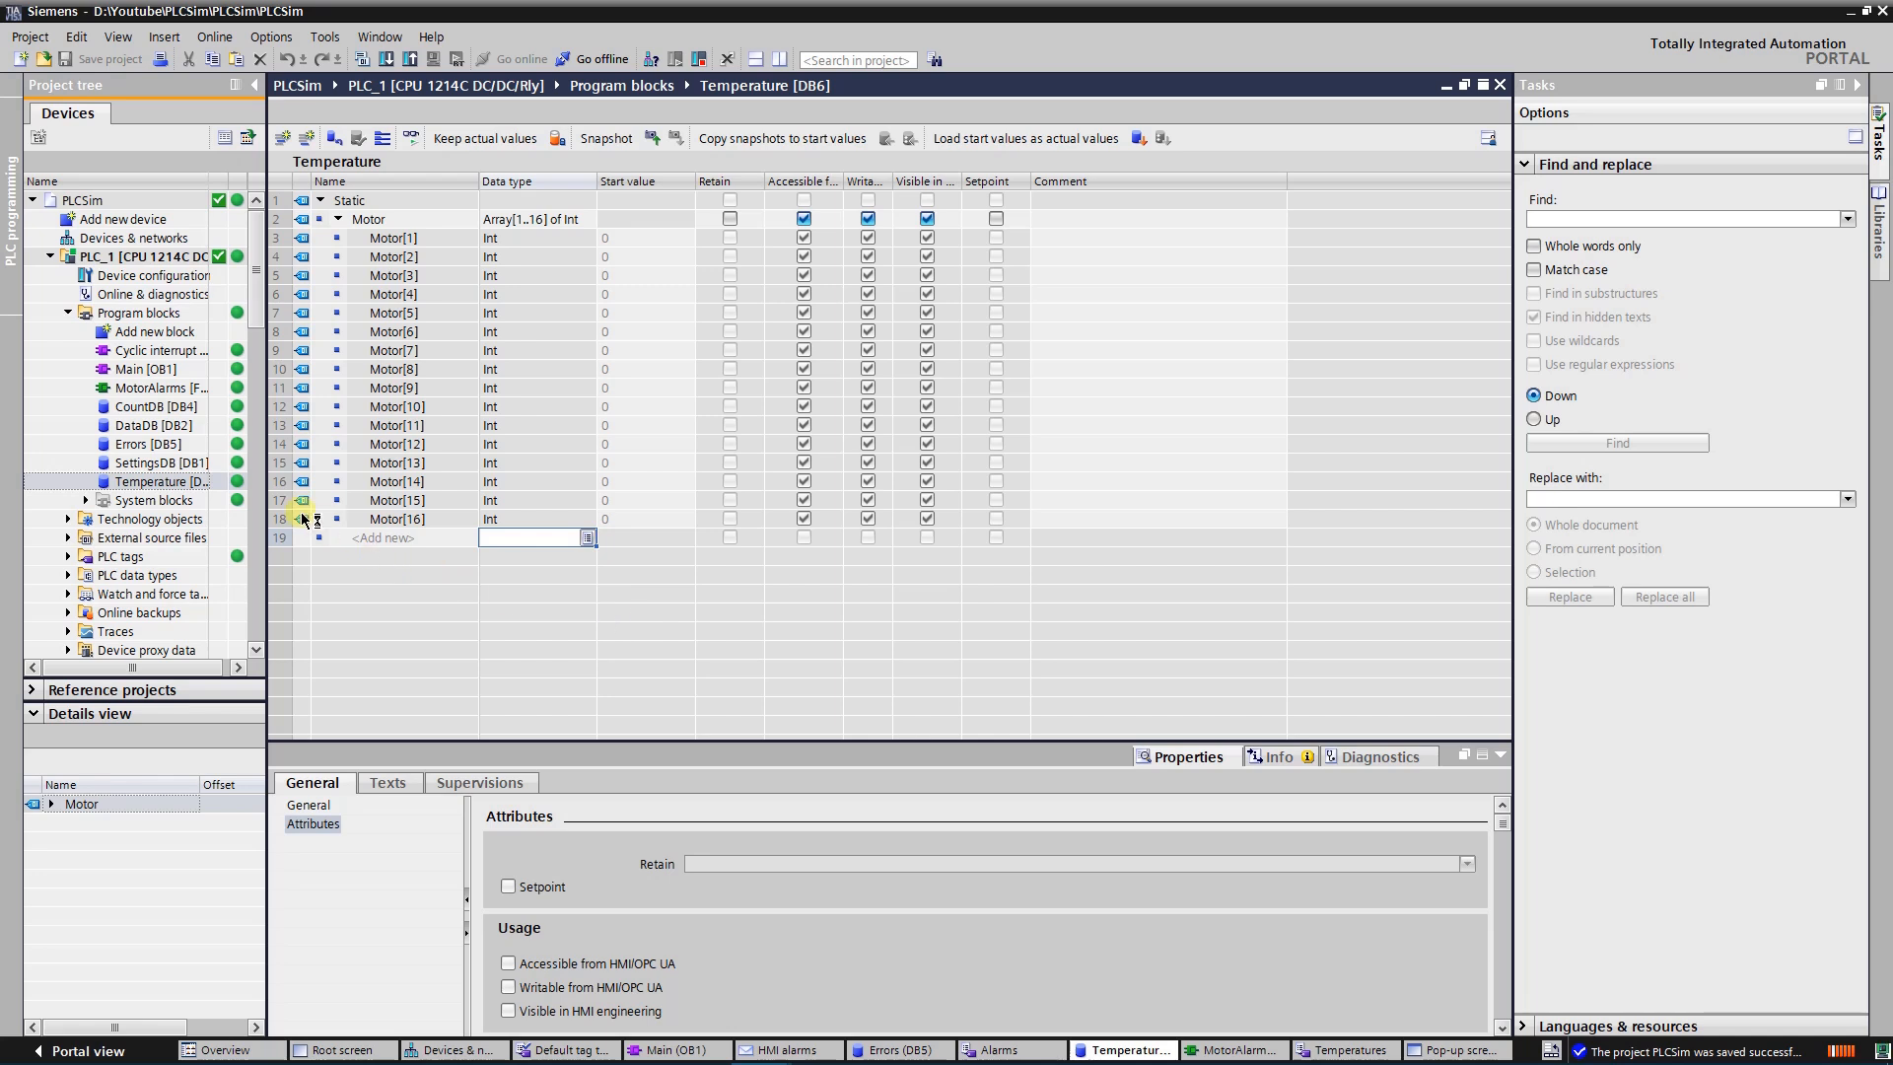
{"action": "left_click", "coordinate": [173, 444]}
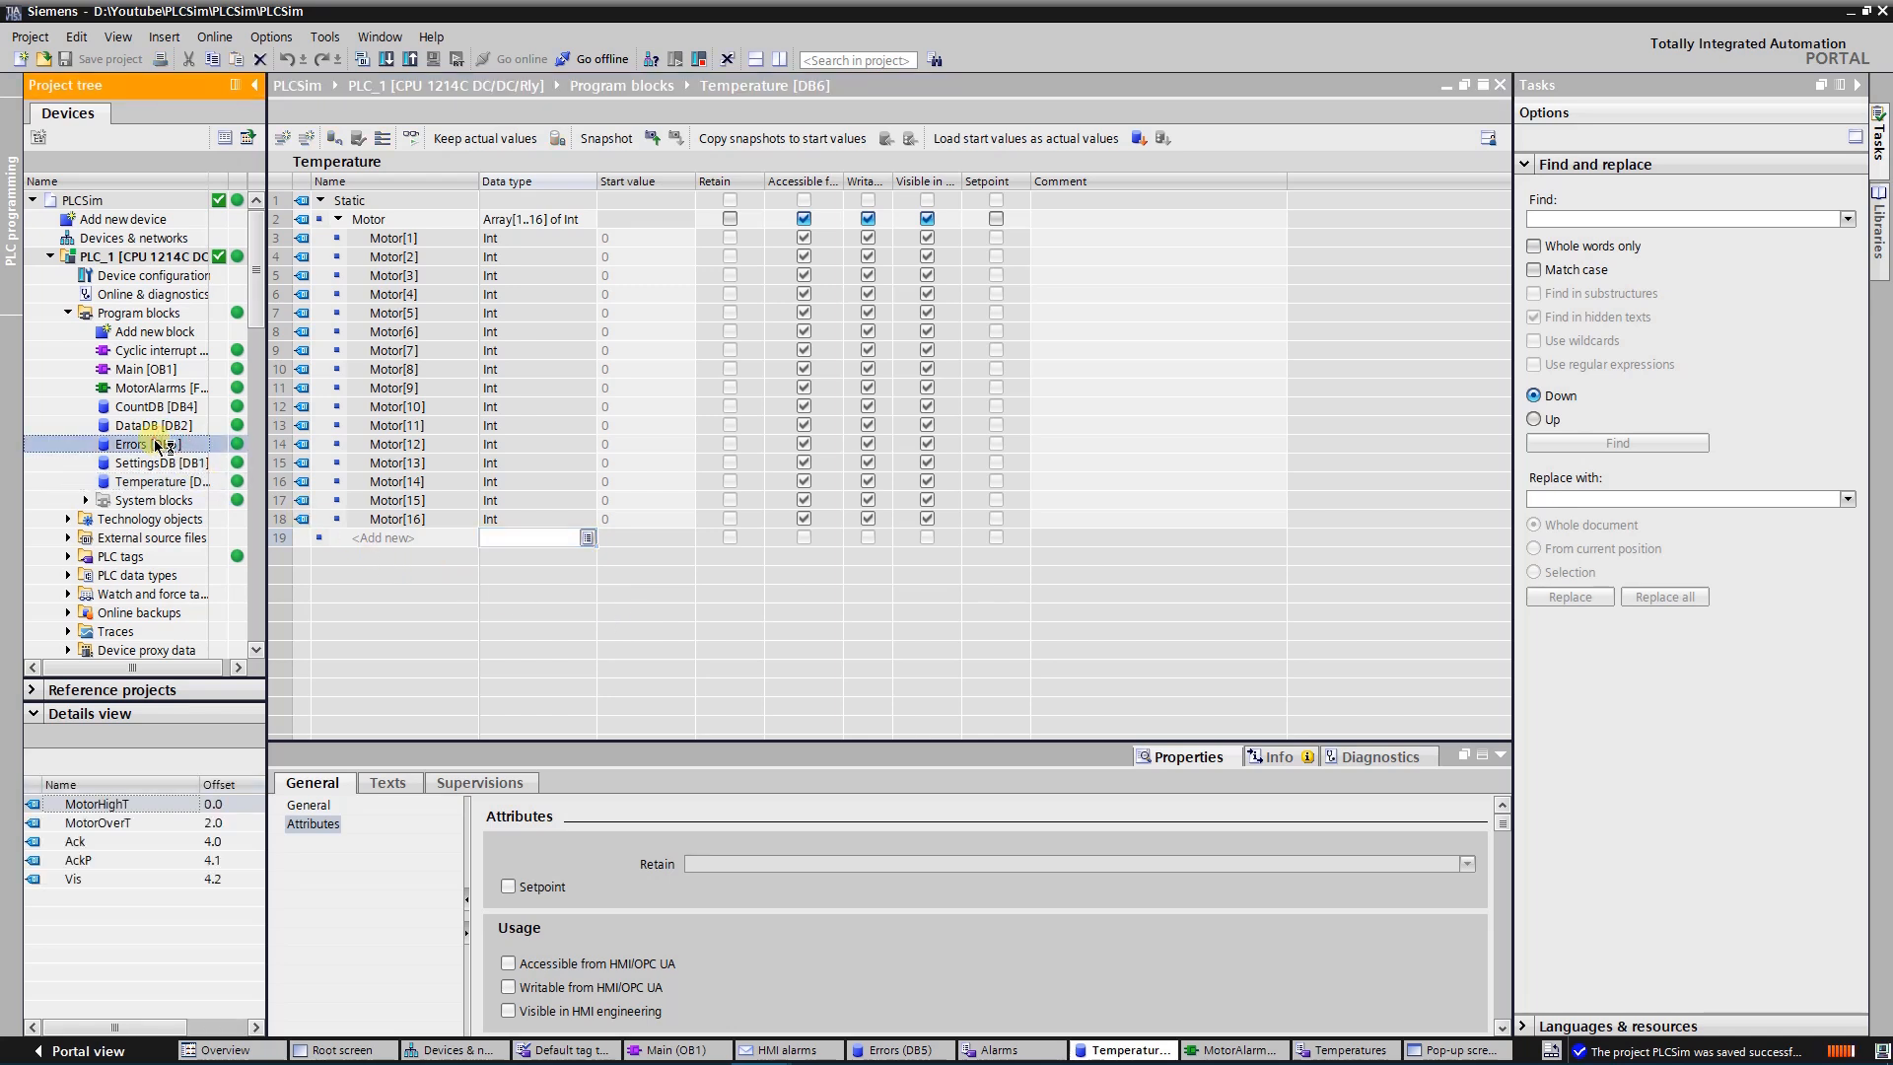
{"action": "double_click", "coordinate": [157, 445]}
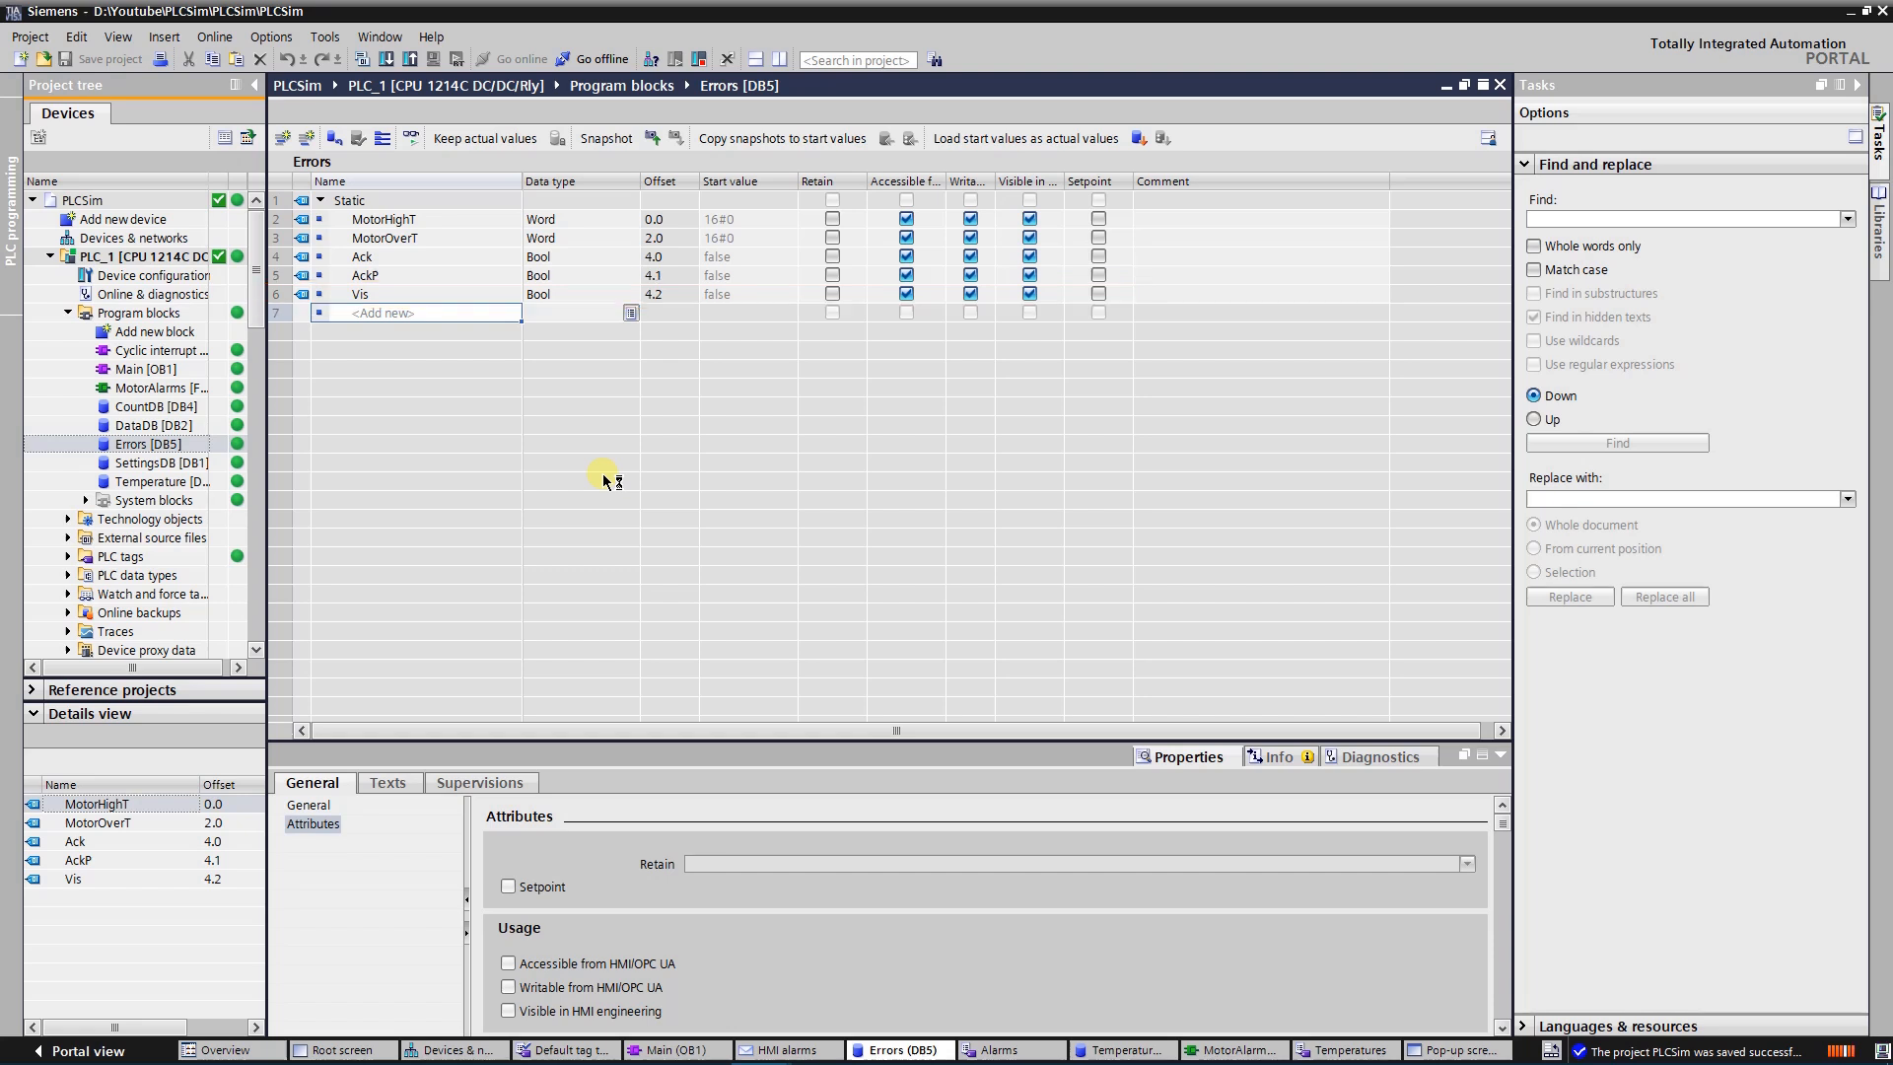
Open the MotorAlarms function and examine its networks, from the acknowledgement logic through the high-temperature and overtemperature comparisons to the Errors.Vis output
{"action": "left_click", "coordinate": [187, 390]}
{"action": "double_click", "coordinate": [187, 391]}
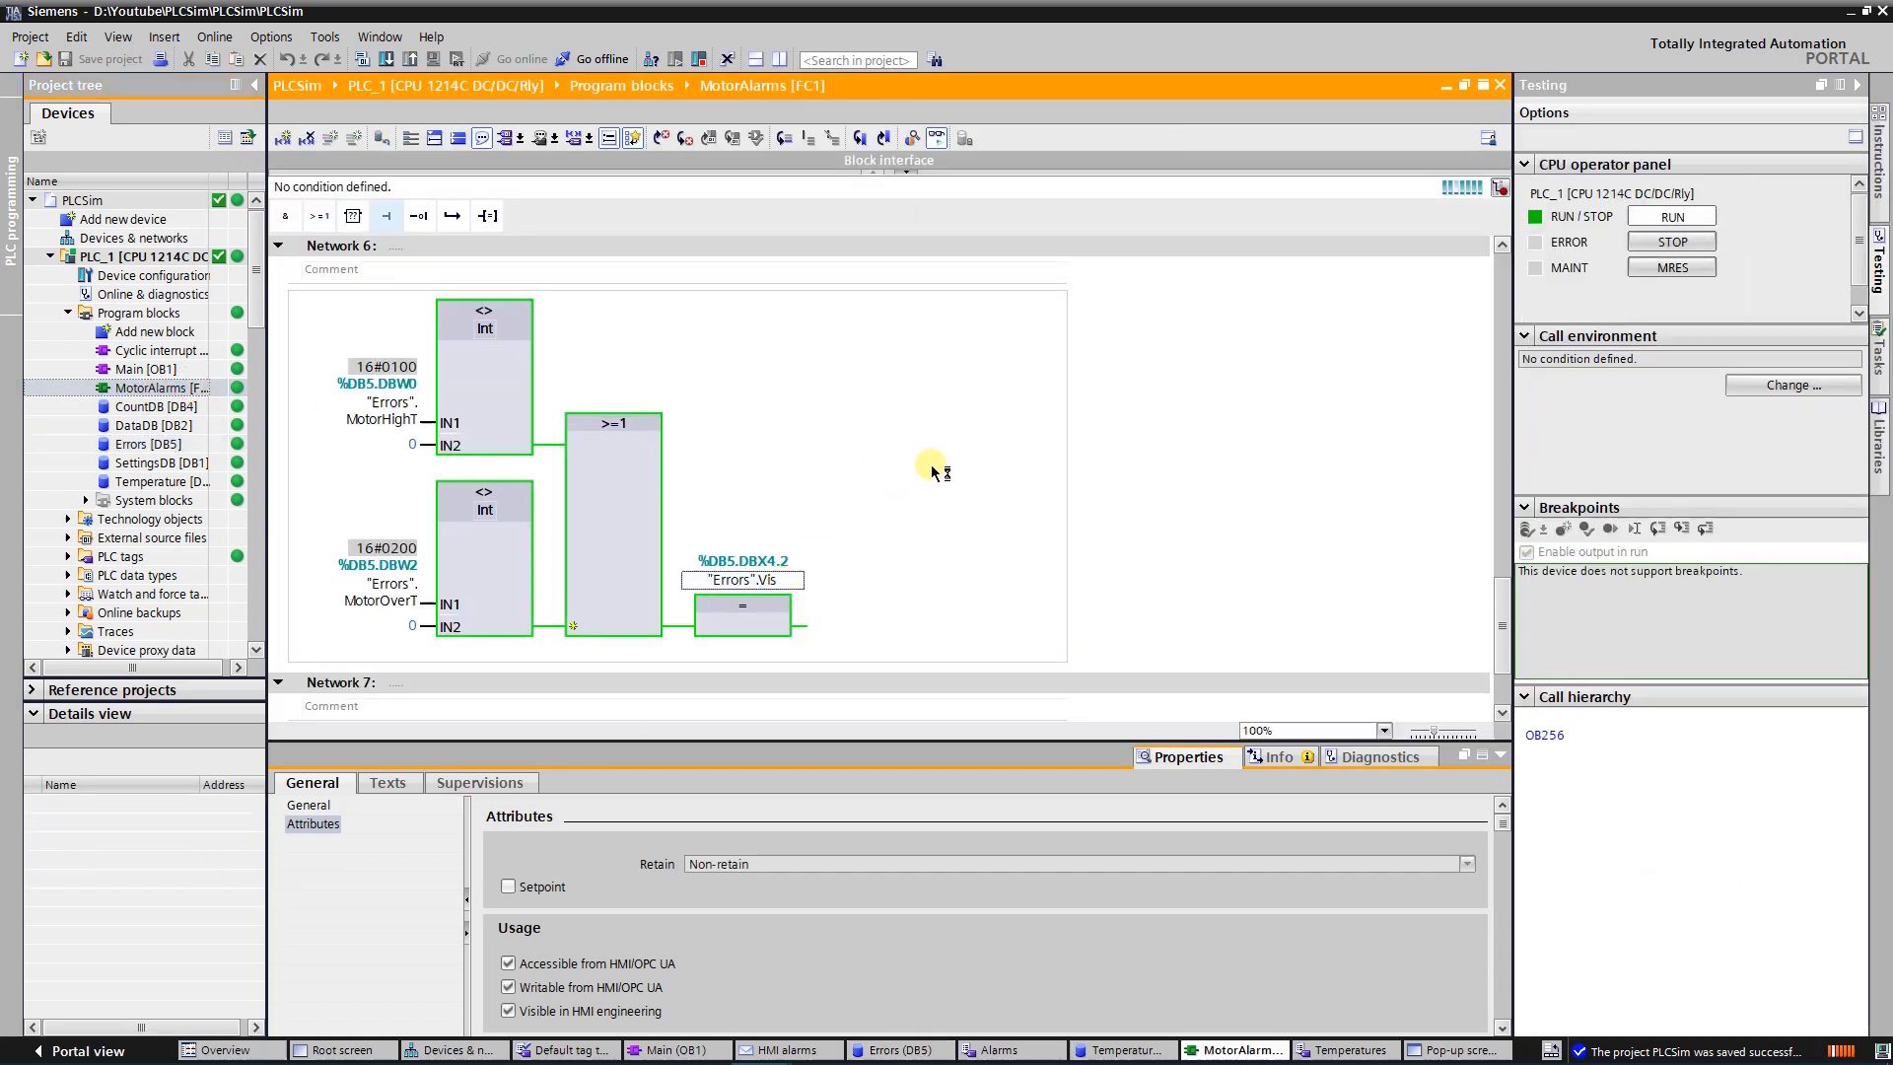
{"action": "scroll", "coordinate": [966, 431], "scroll_direction": "down", "scroll_amount": 1}
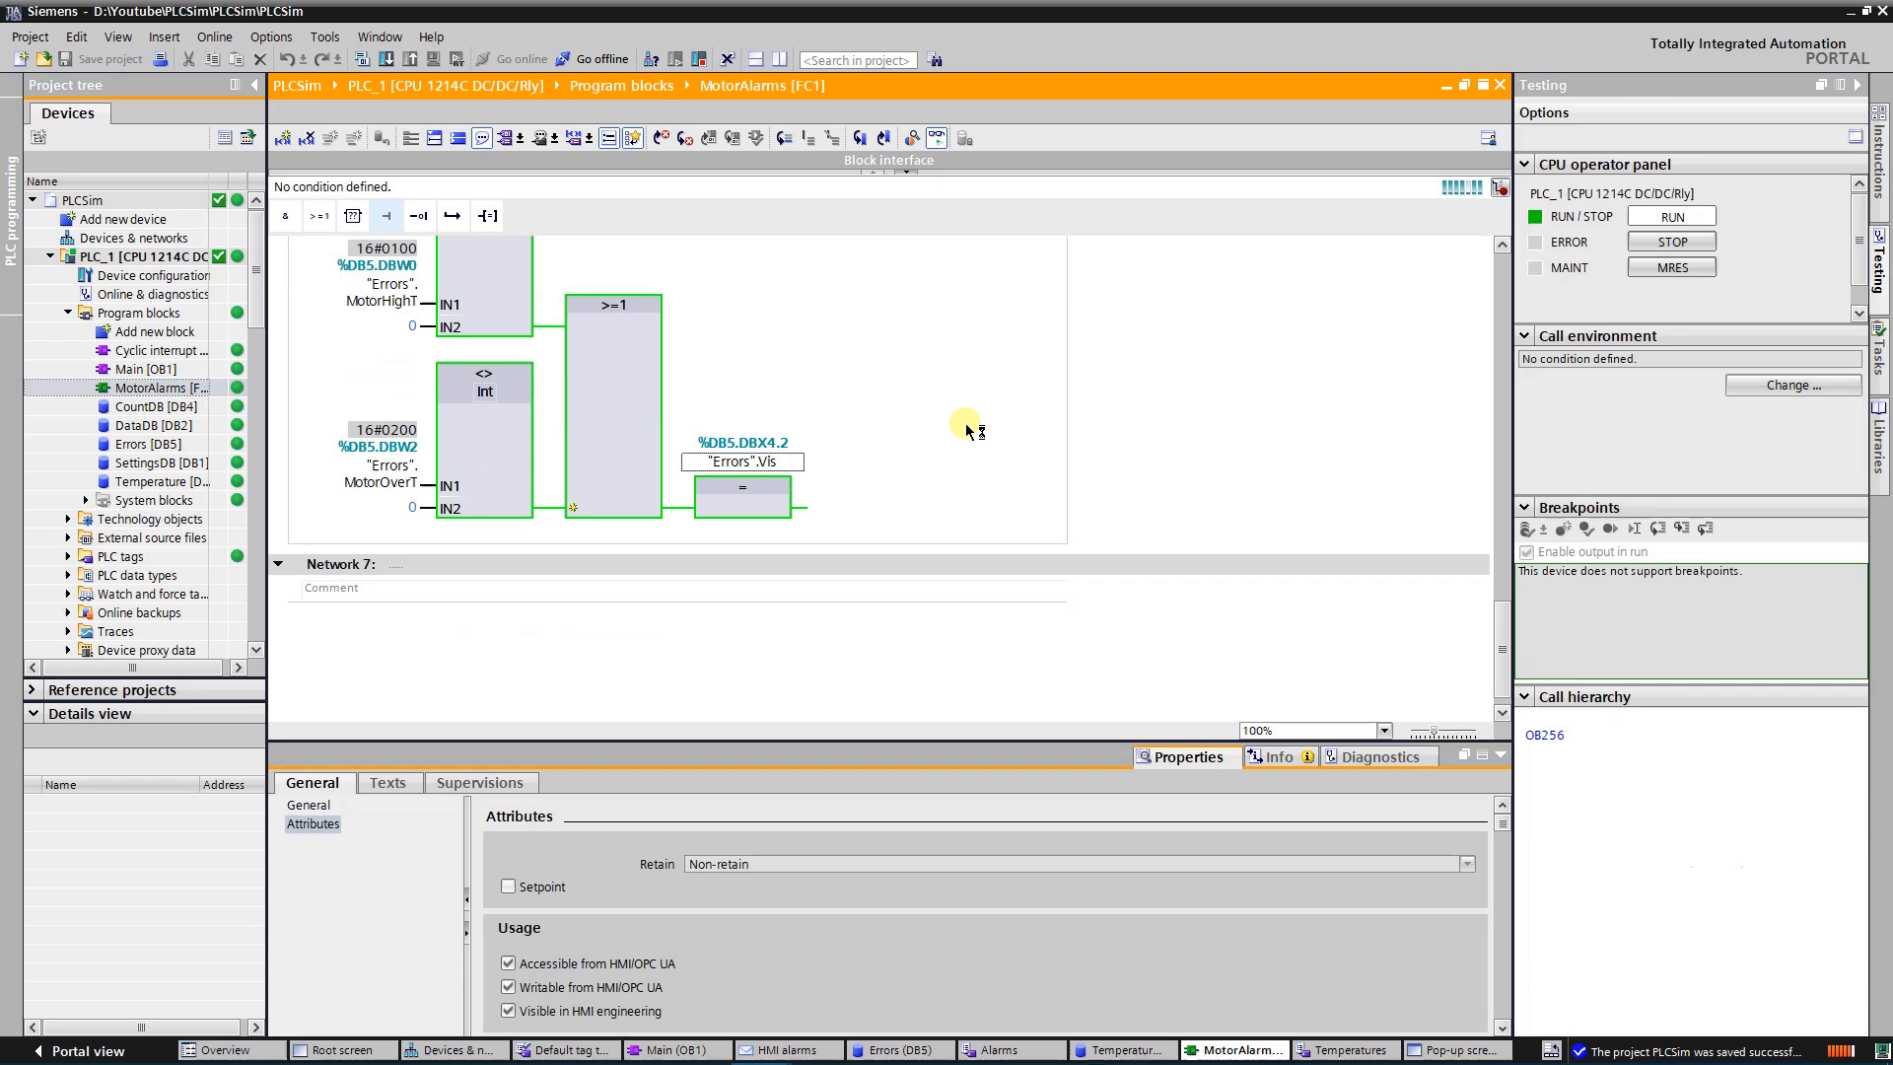
{"action": "scroll", "coordinate": [966, 430], "scroll_direction": "up", "scroll_amount": 6}
{"action": "scroll", "coordinate": [971, 429], "scroll_direction": "up", "scroll_amount": 8}
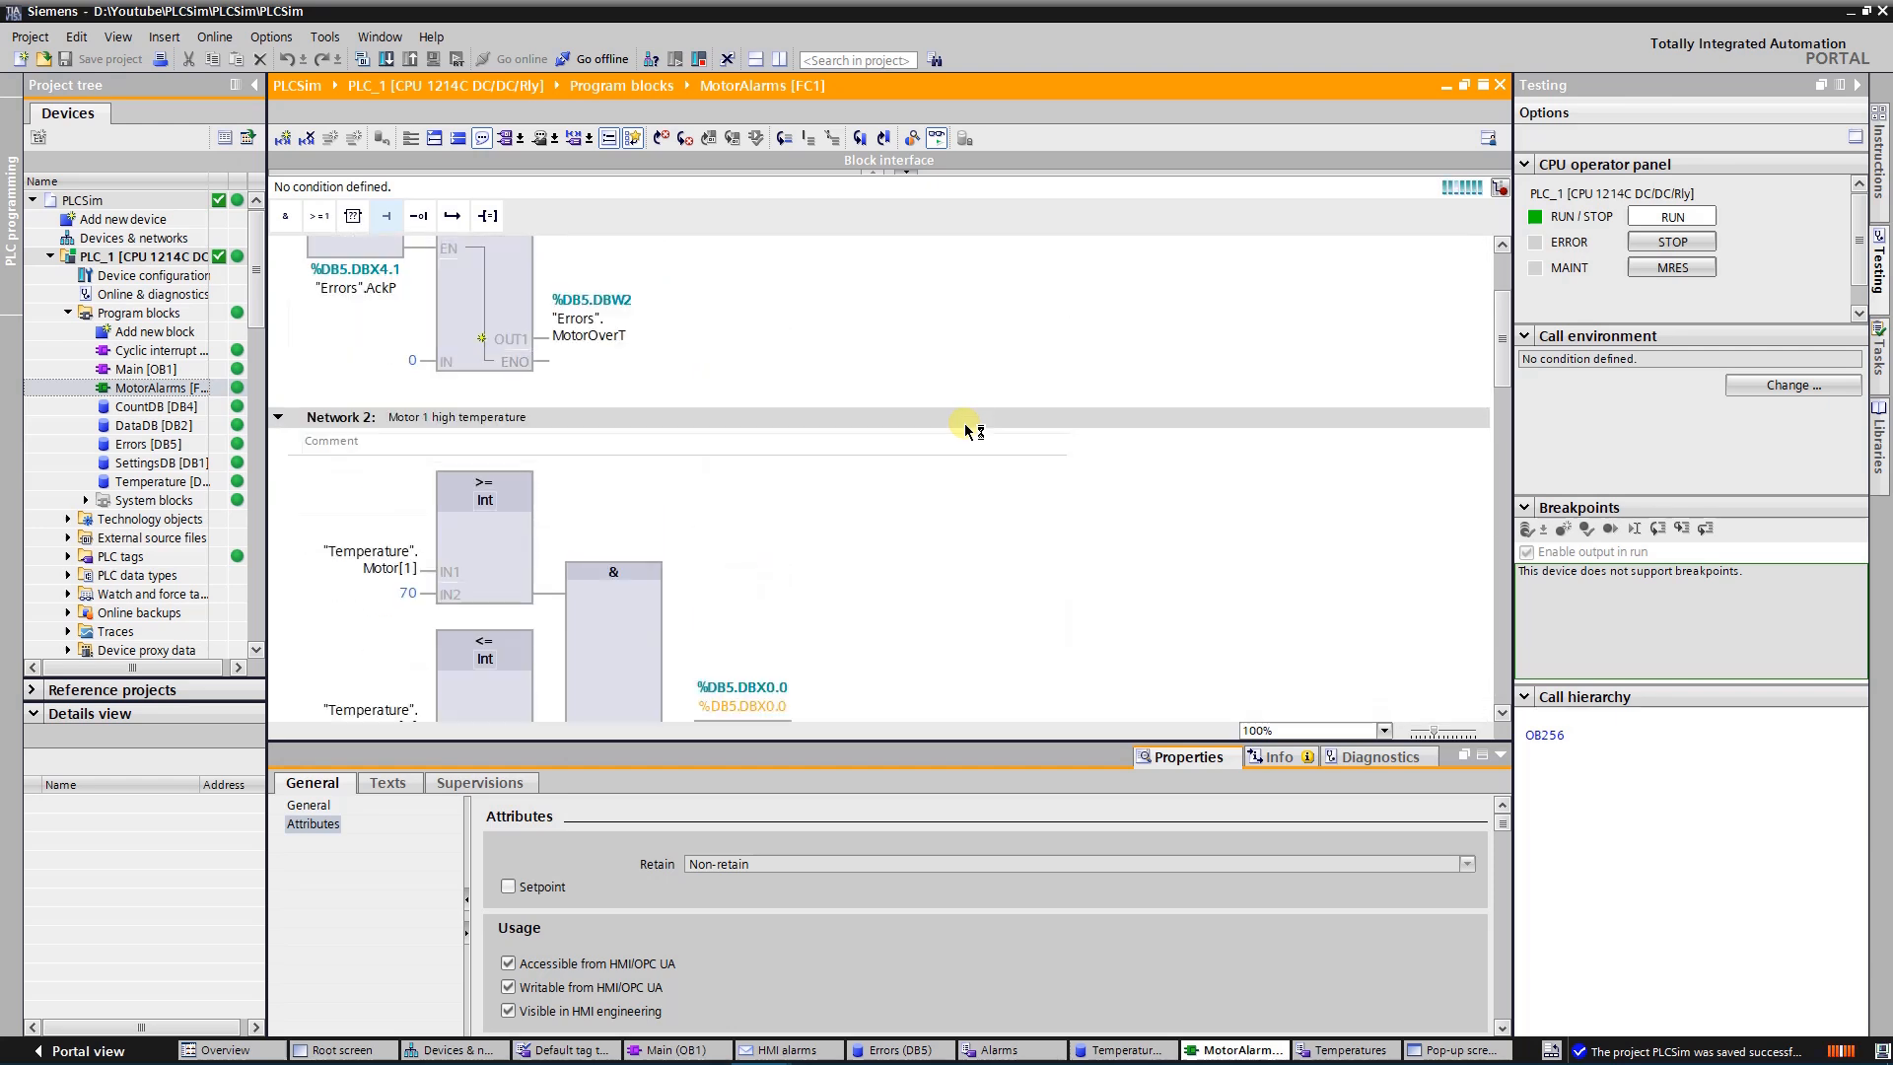
{"action": "left_click", "coordinate": [985, 423]}
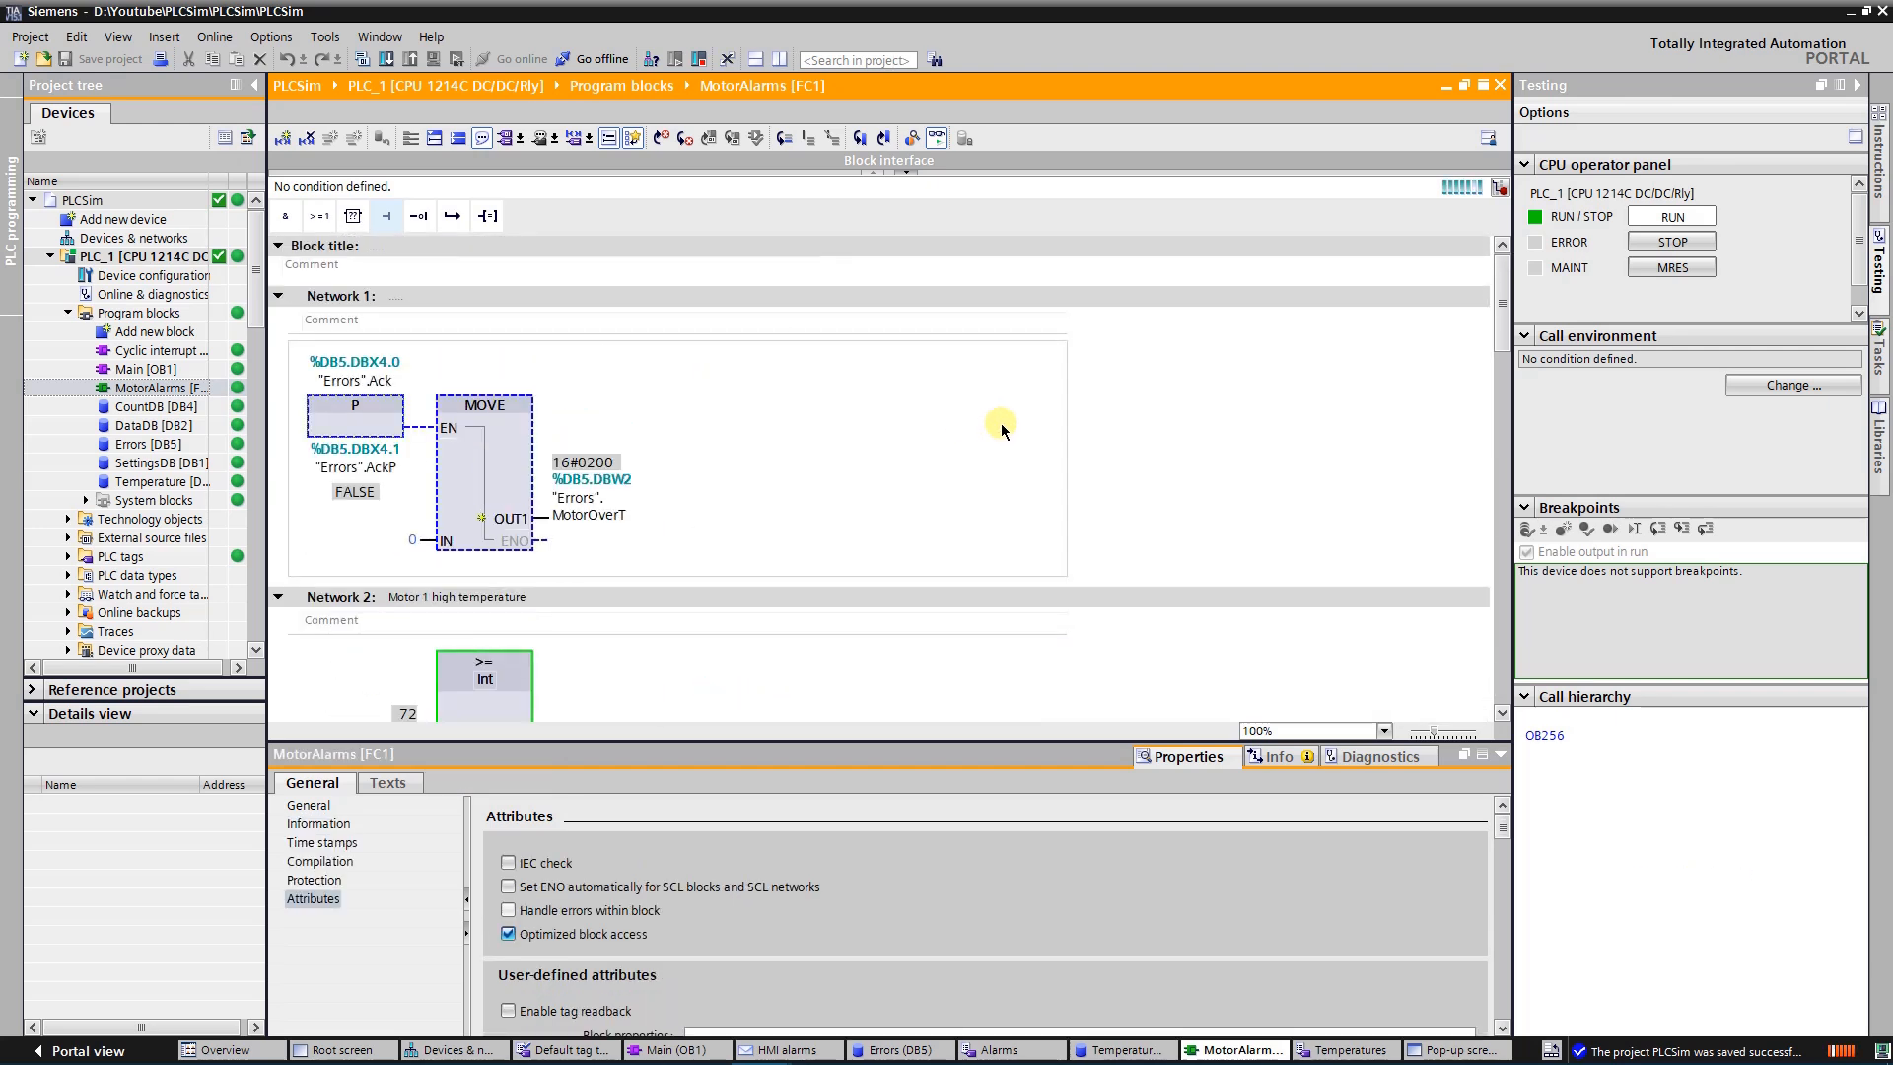
{"action": "scroll", "coordinate": [1002, 422], "scroll_direction": "down", "scroll_amount": 4}
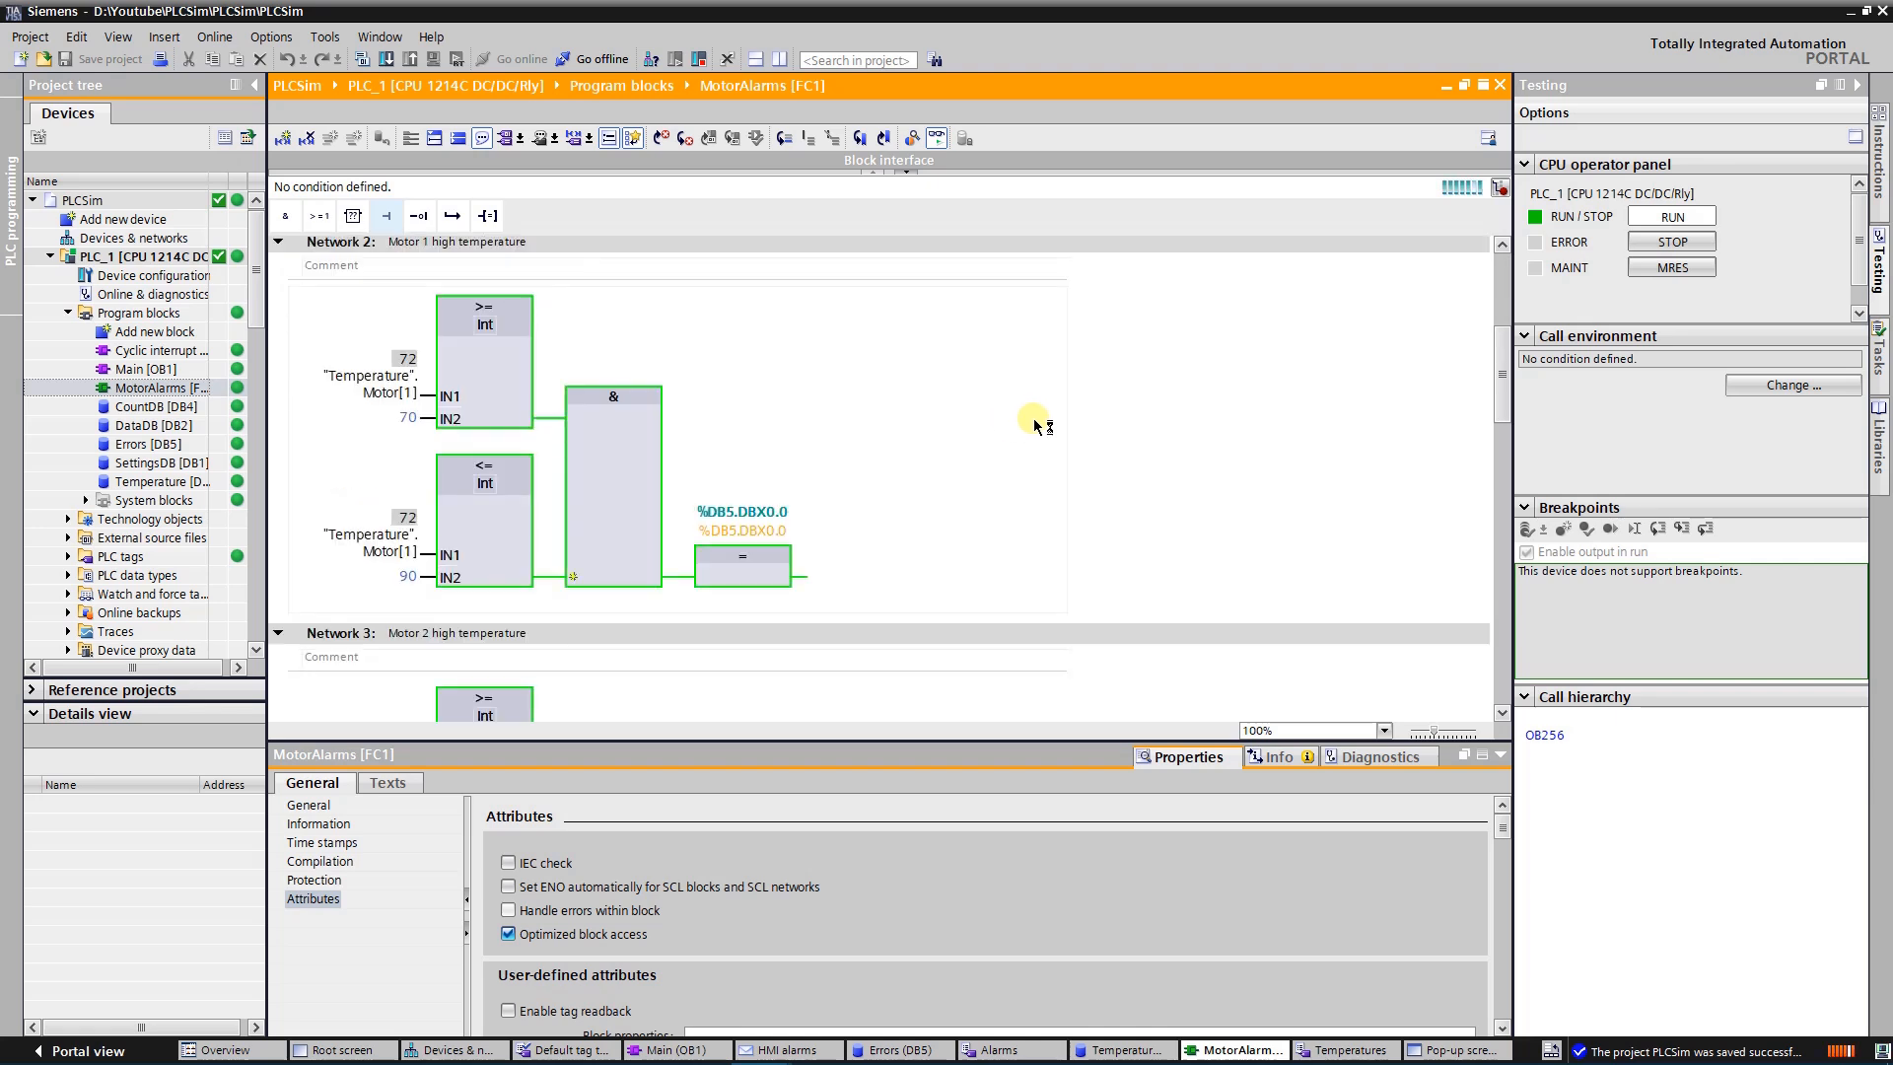
{"action": "scroll", "coordinate": [1030, 422], "scroll_direction": "down", "scroll_amount": 3}
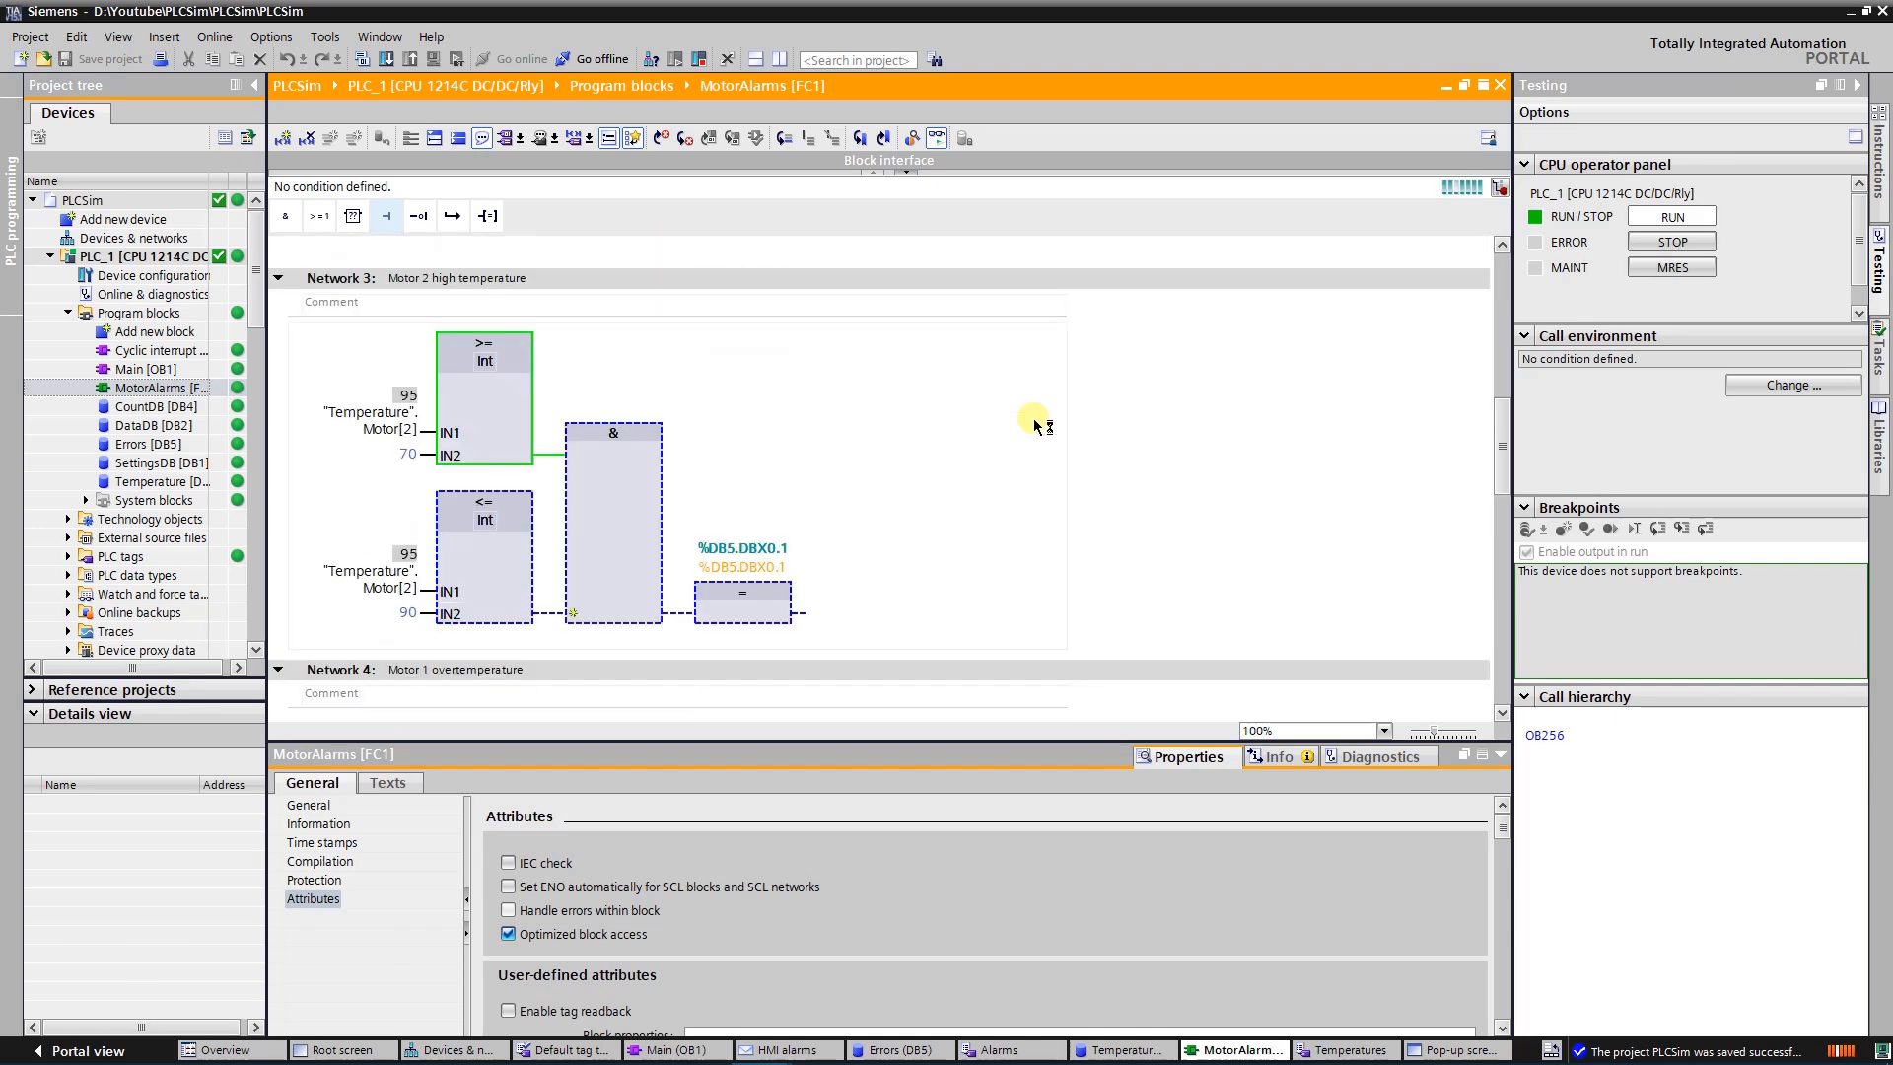
{"action": "scroll", "coordinate": [1035, 424], "scroll_direction": "down", "scroll_amount": 1}
{"action": "scroll", "coordinate": [1036, 424], "scroll_direction": "down", "scroll_amount": 4}
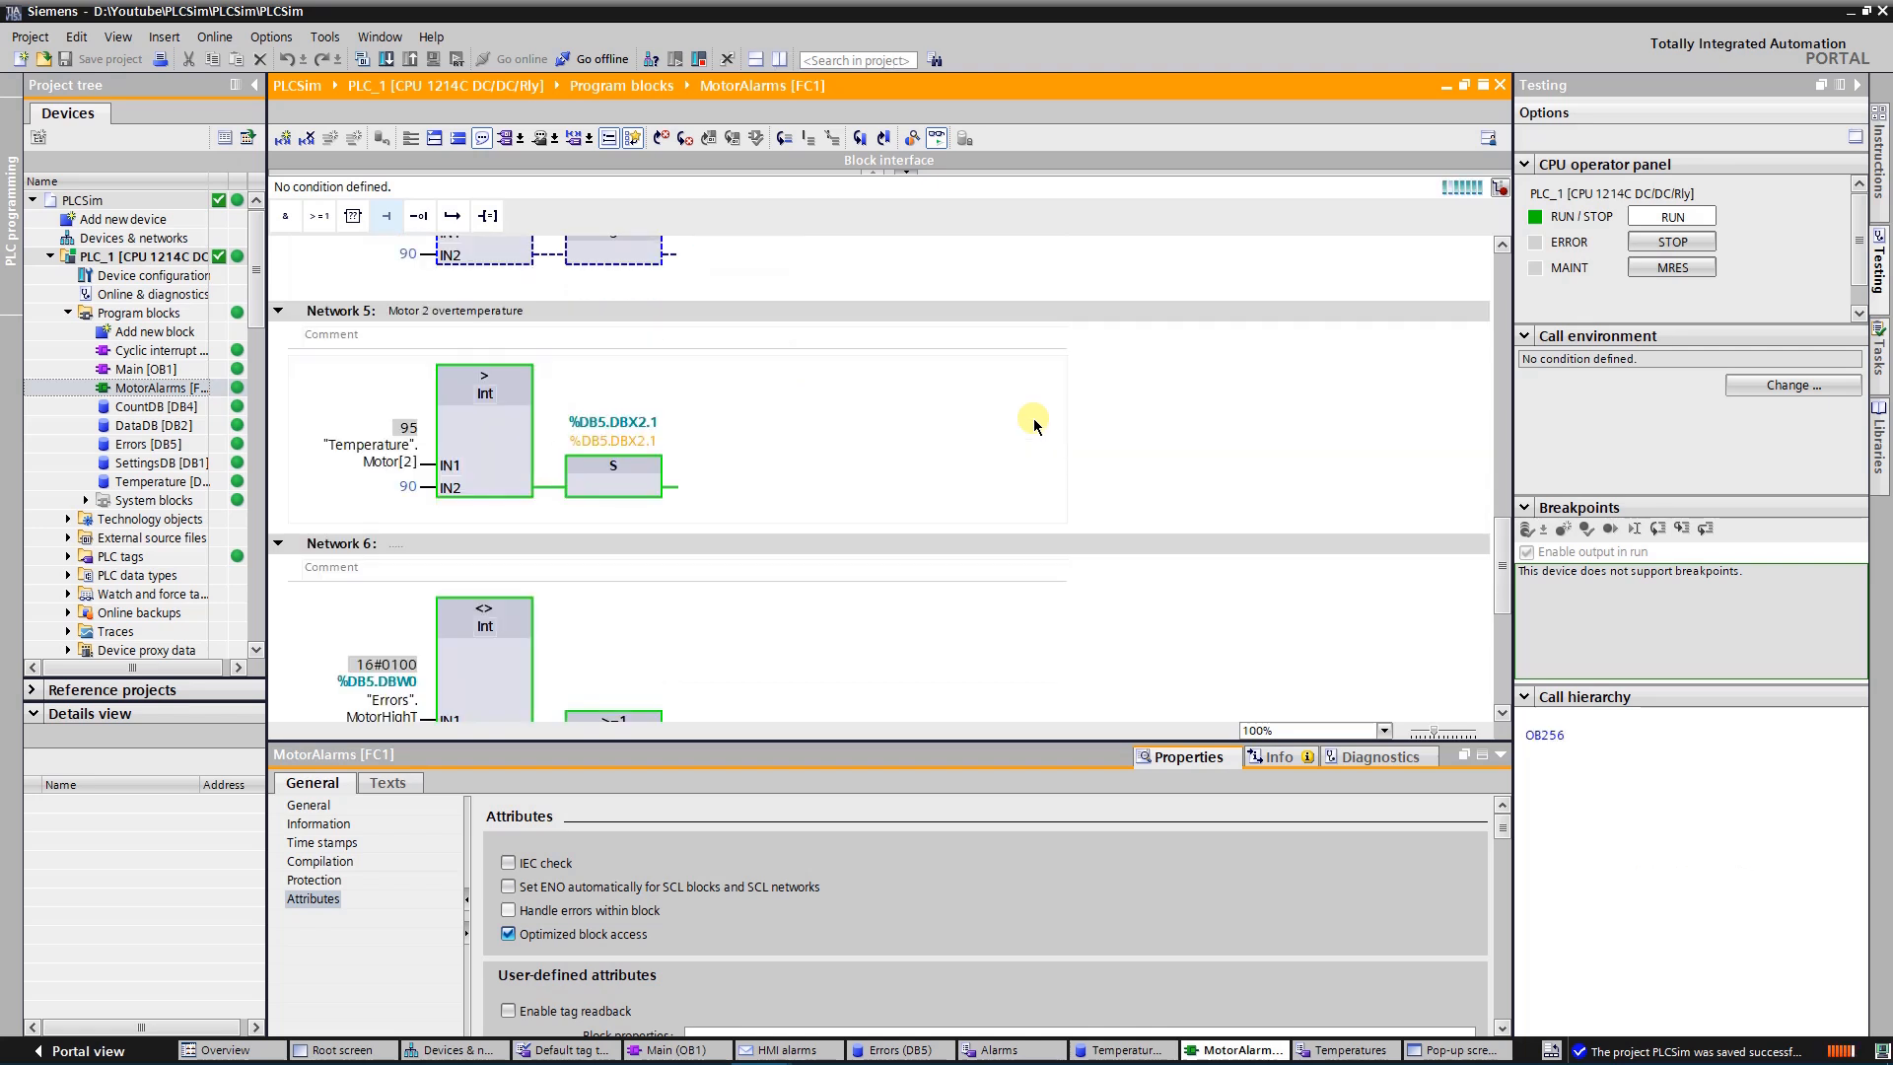
{"action": "scroll", "coordinate": [1035, 426], "scroll_direction": "down", "scroll_amount": 2}
{"action": "scroll", "coordinate": [1035, 422], "scroll_direction": "down", "scroll_amount": 1}
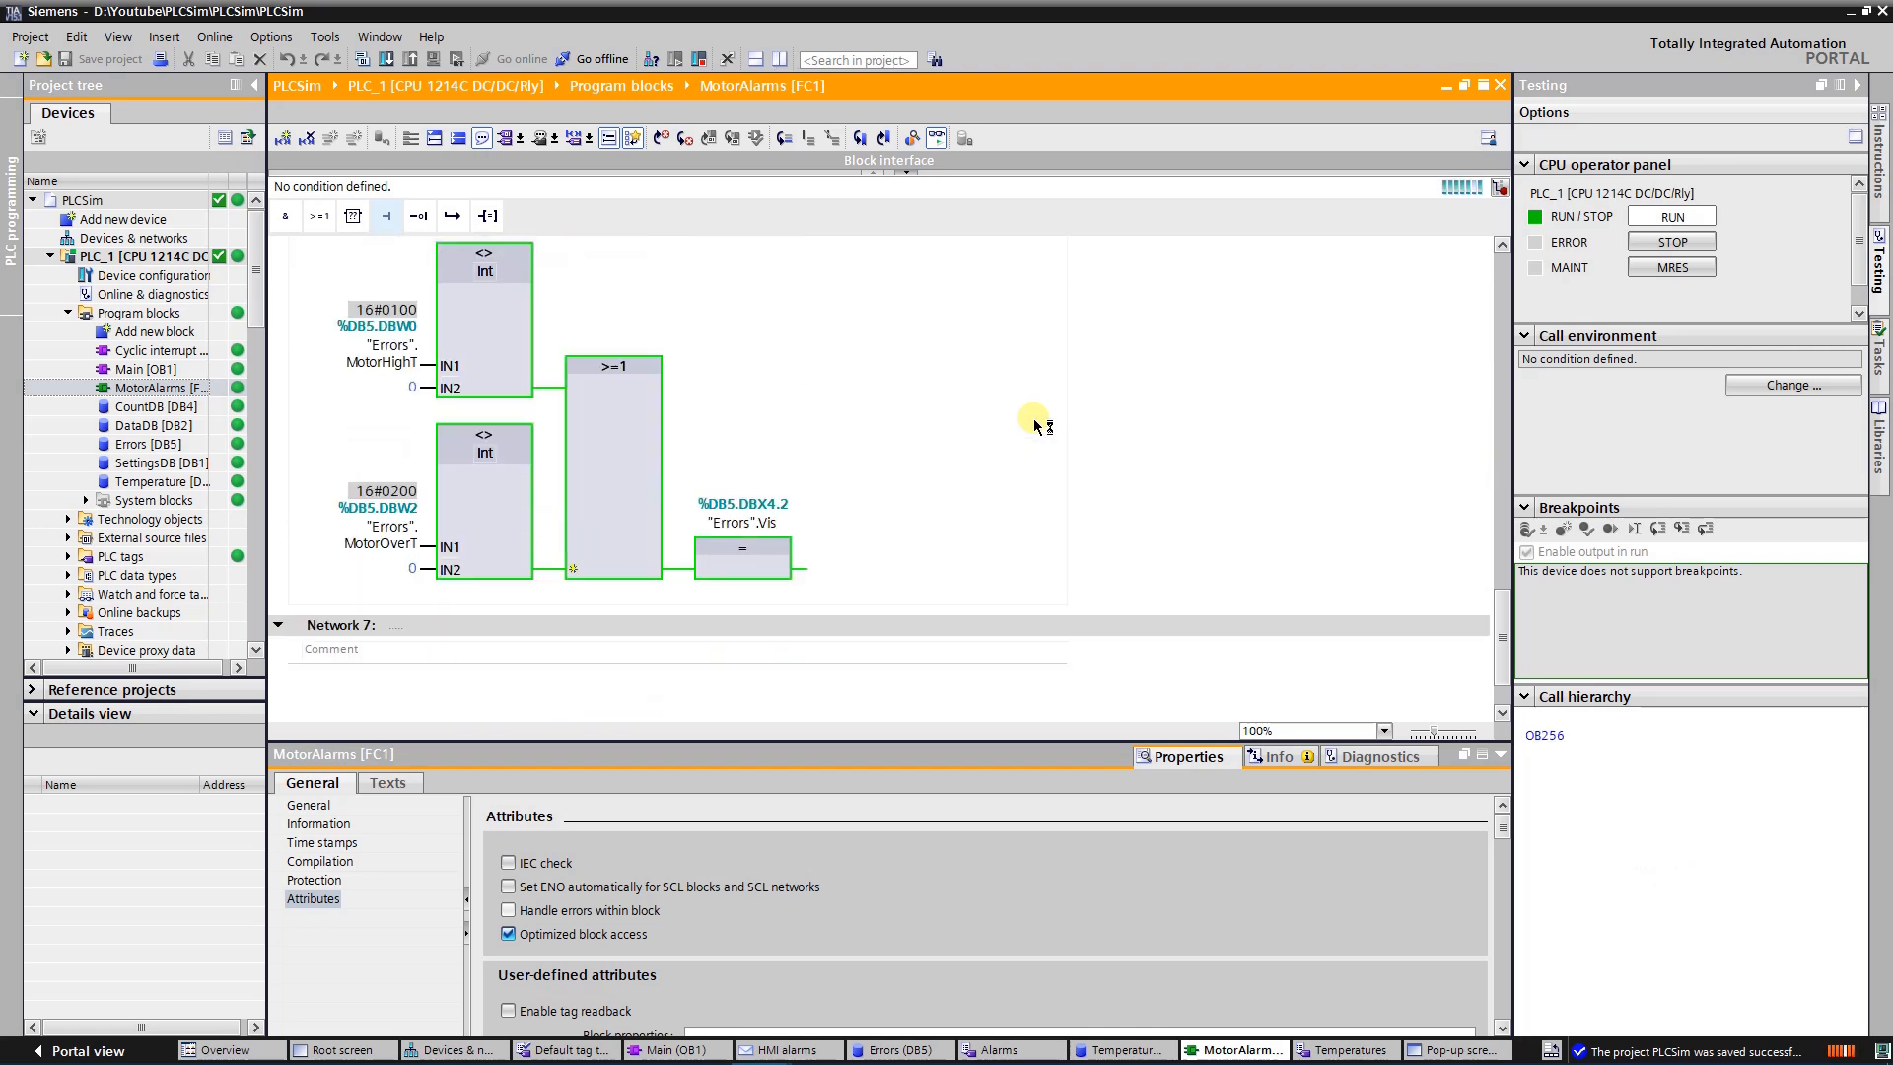
{"action": "scroll", "coordinate": [1035, 421], "scroll_direction": "up", "scroll_amount": 15}
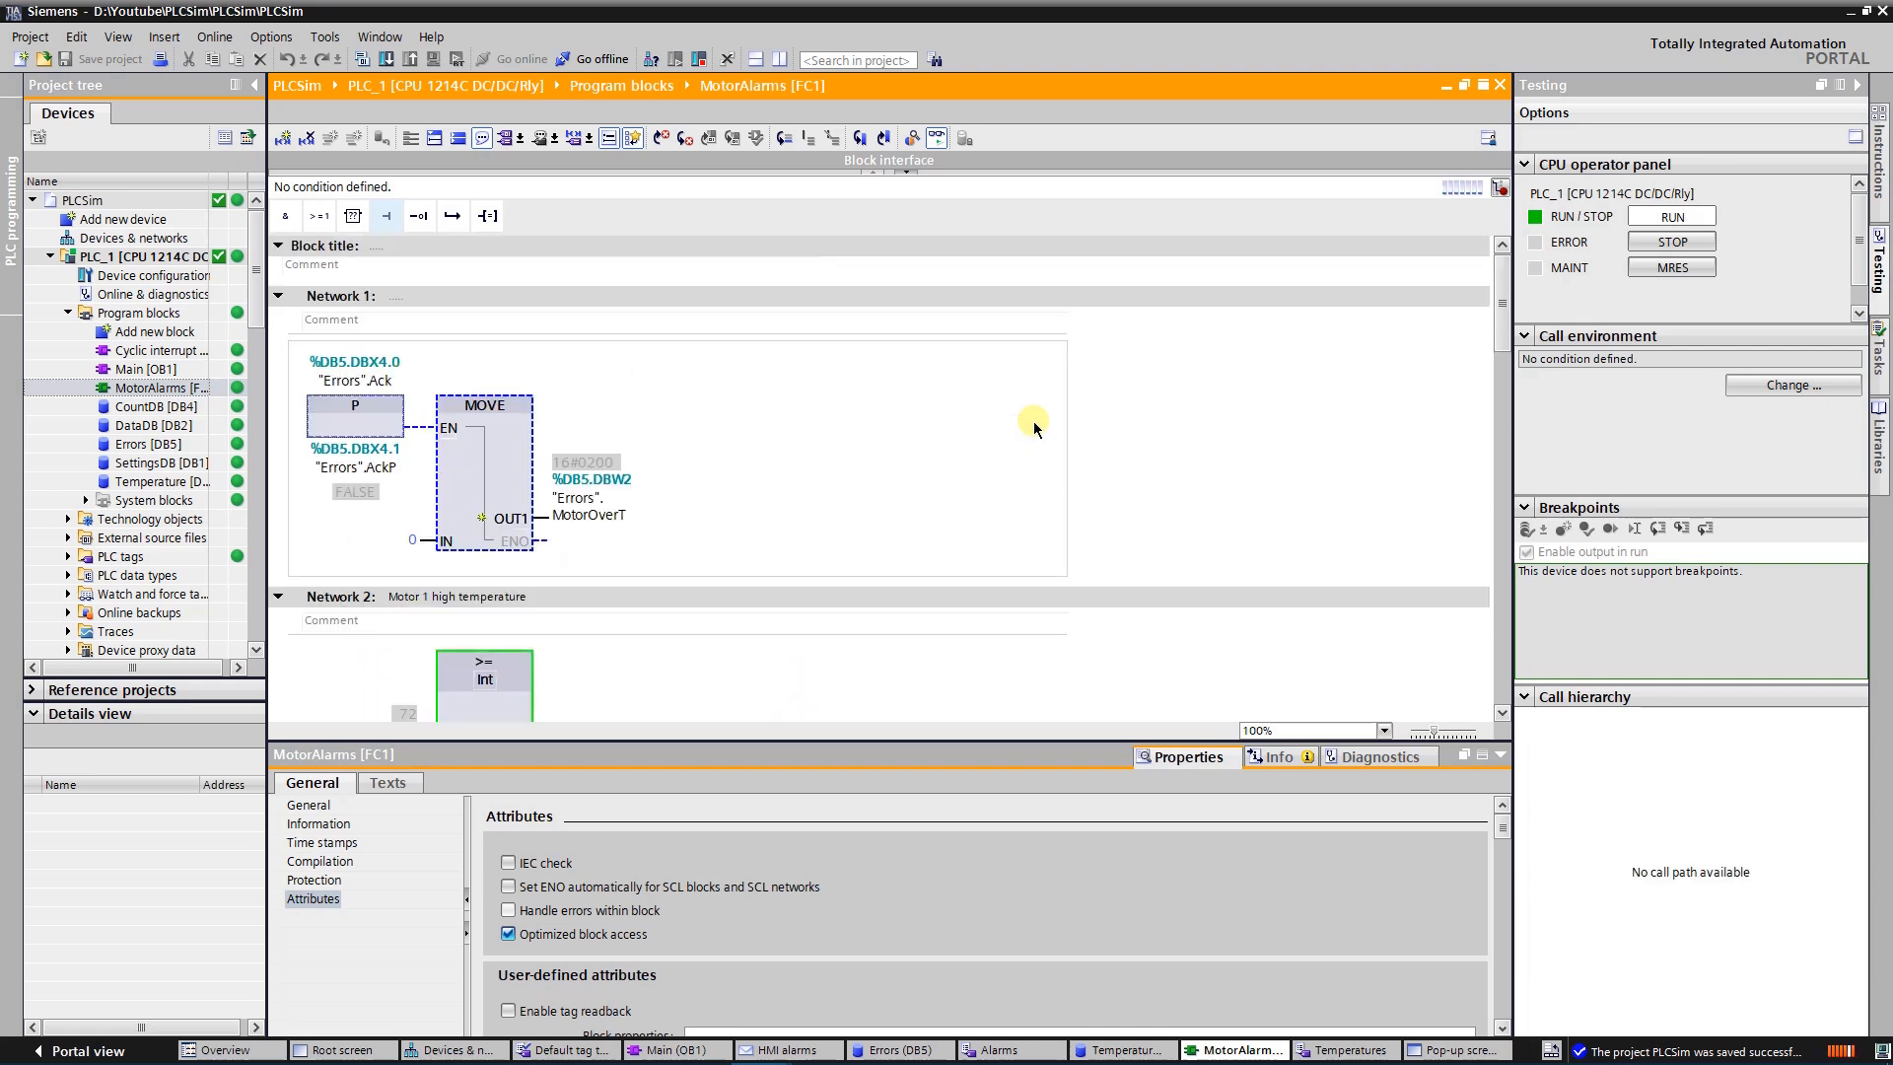
Open the HMI tag tables Alarms and Temperatures to check their tags
{"action": "left_click_drag", "start_coordinate": [252, 282], "coordinate": [266, 442]}
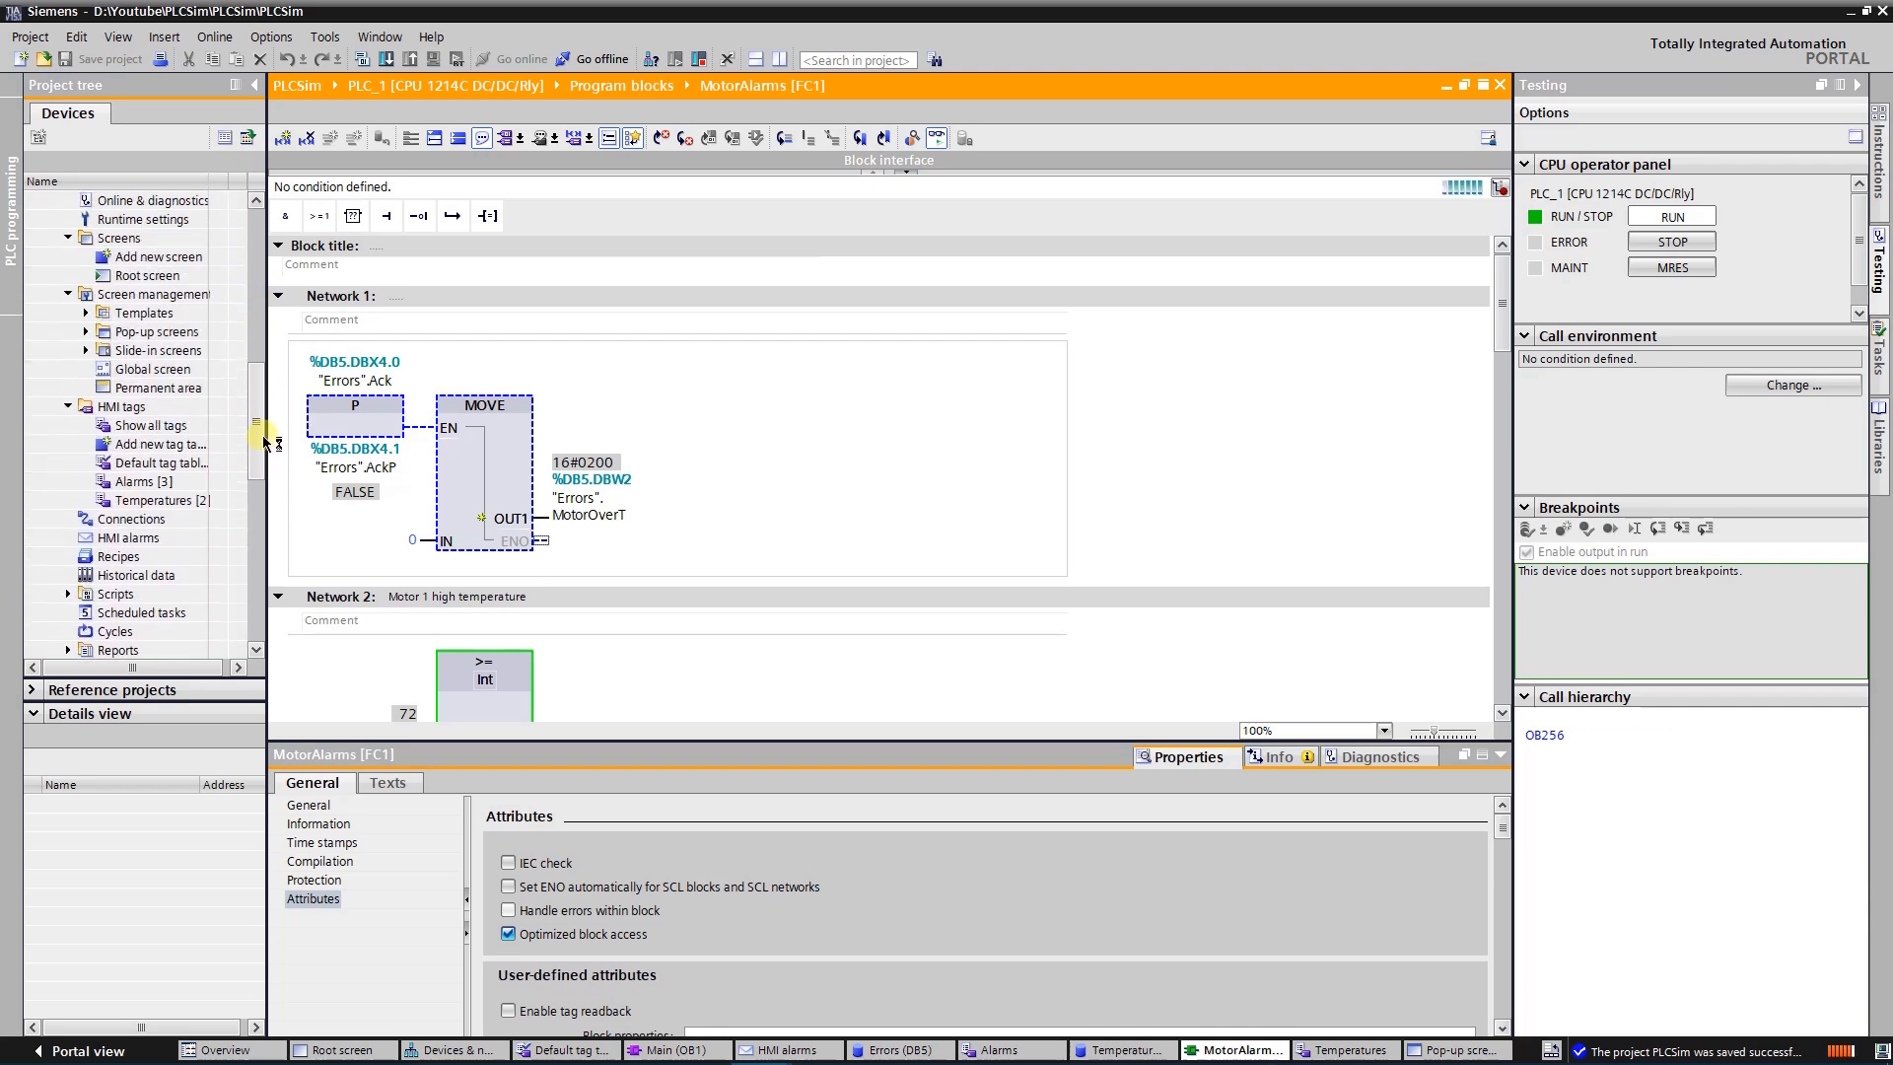
{"action": "left_click", "coordinate": [160, 481]}
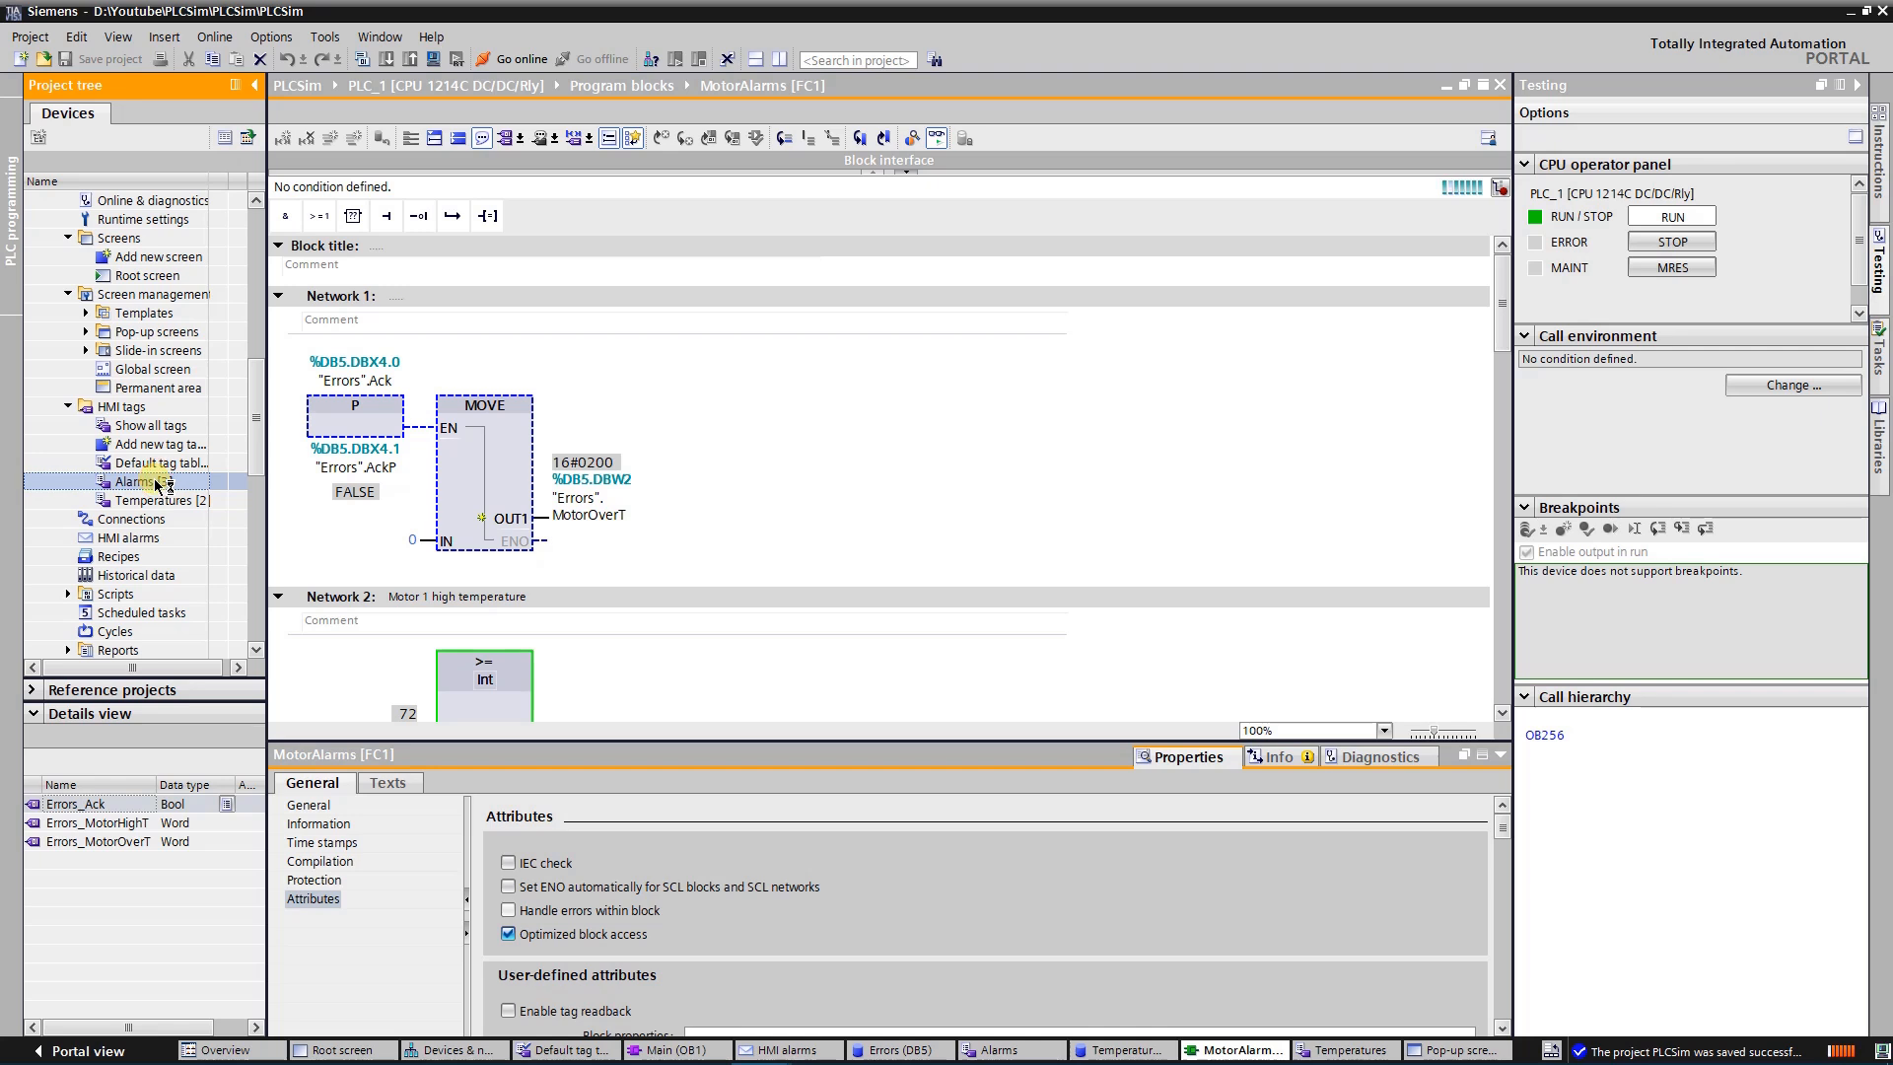
{"action": "double_click", "coordinate": [160, 483]}
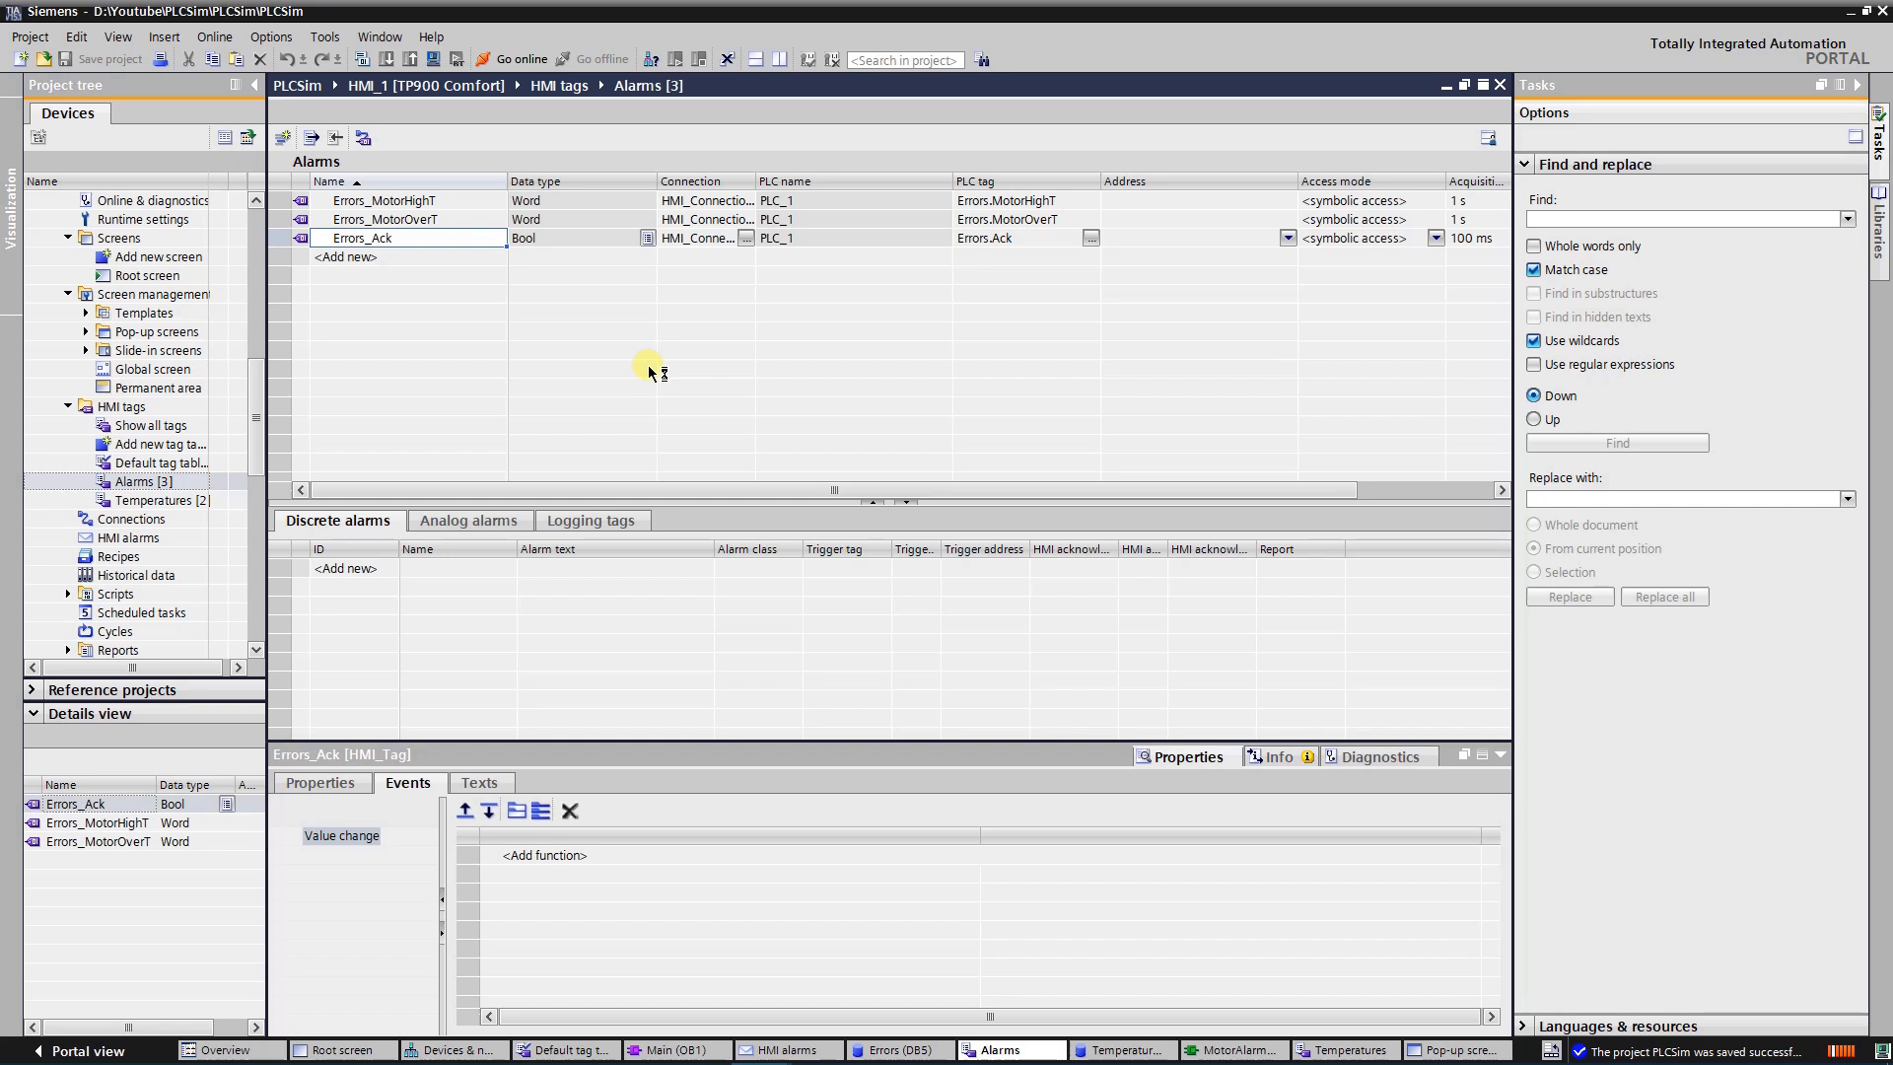
{"action": "double_click", "coordinate": [177, 501]}
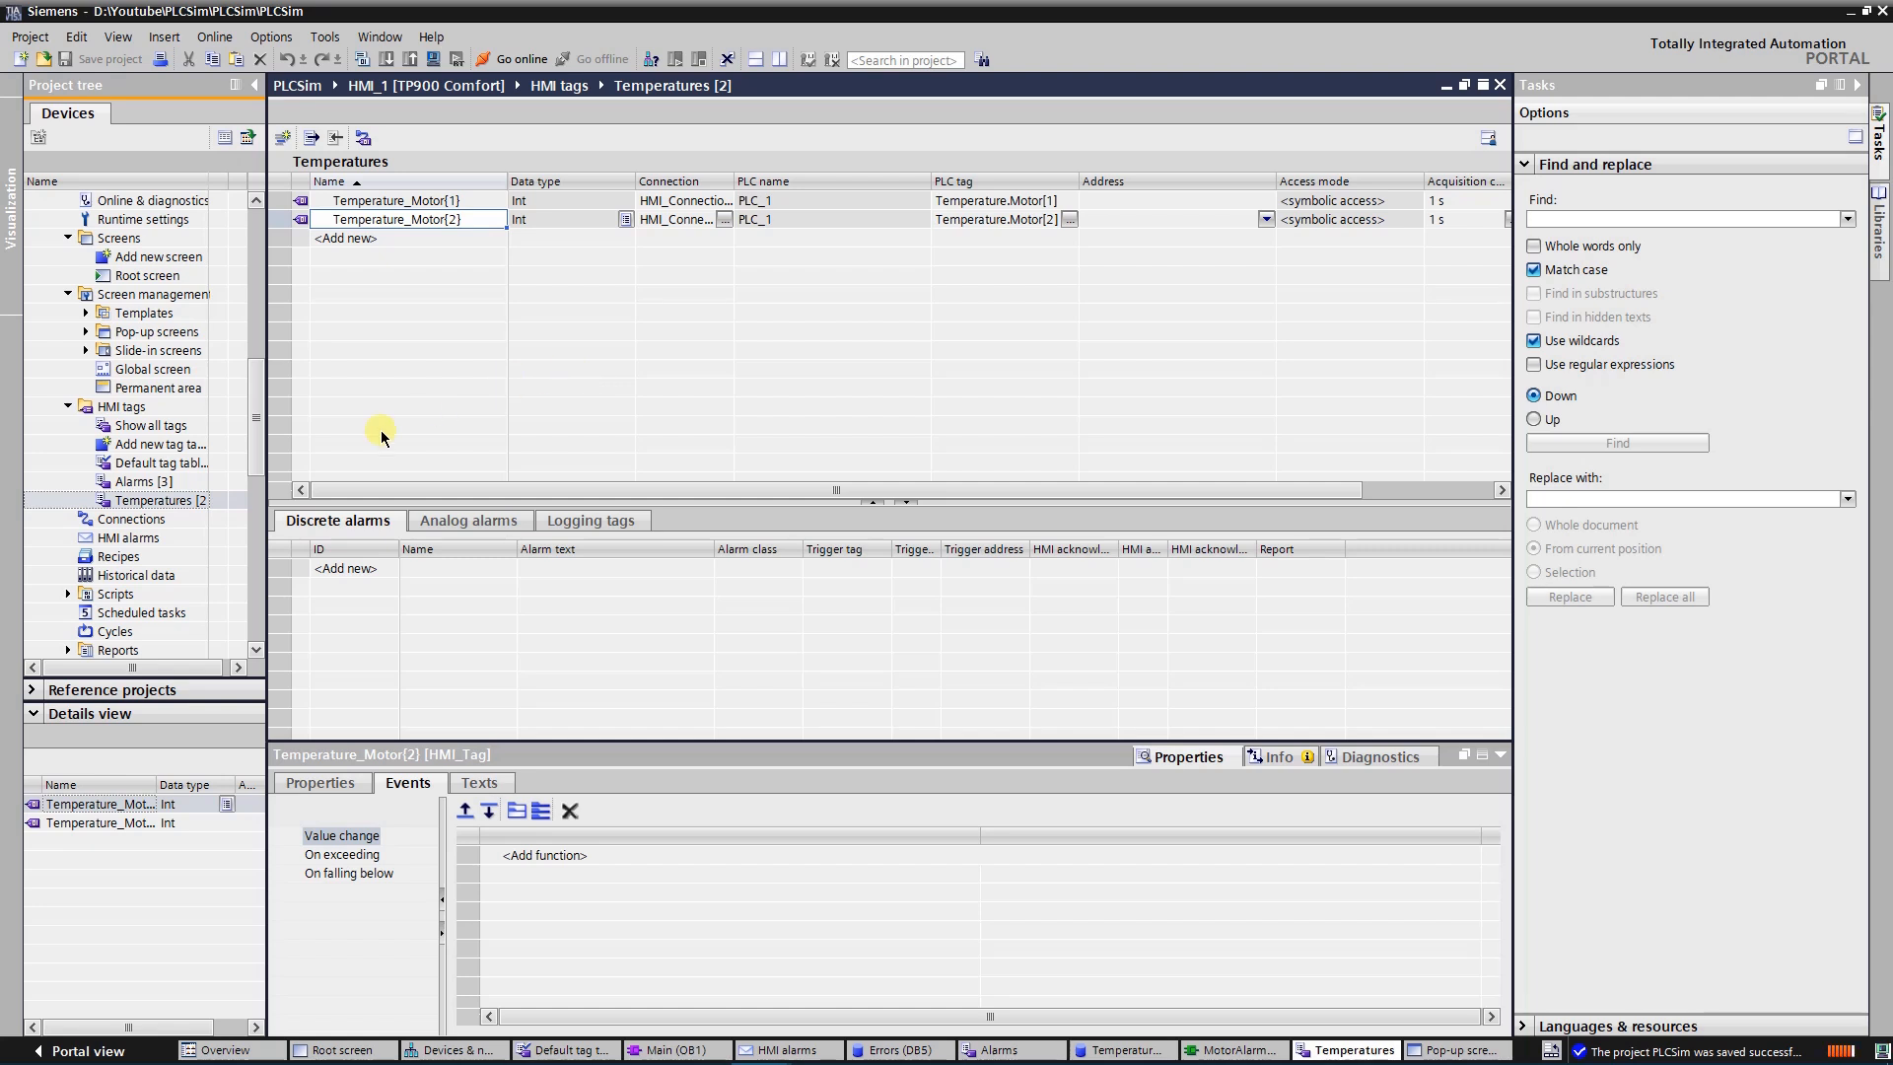
Open the HMI alarms editor and review the Errors and Warnings alarm classes
{"action": "left_click", "coordinate": [146, 539]}
{"action": "double_click", "coordinate": [148, 541]}
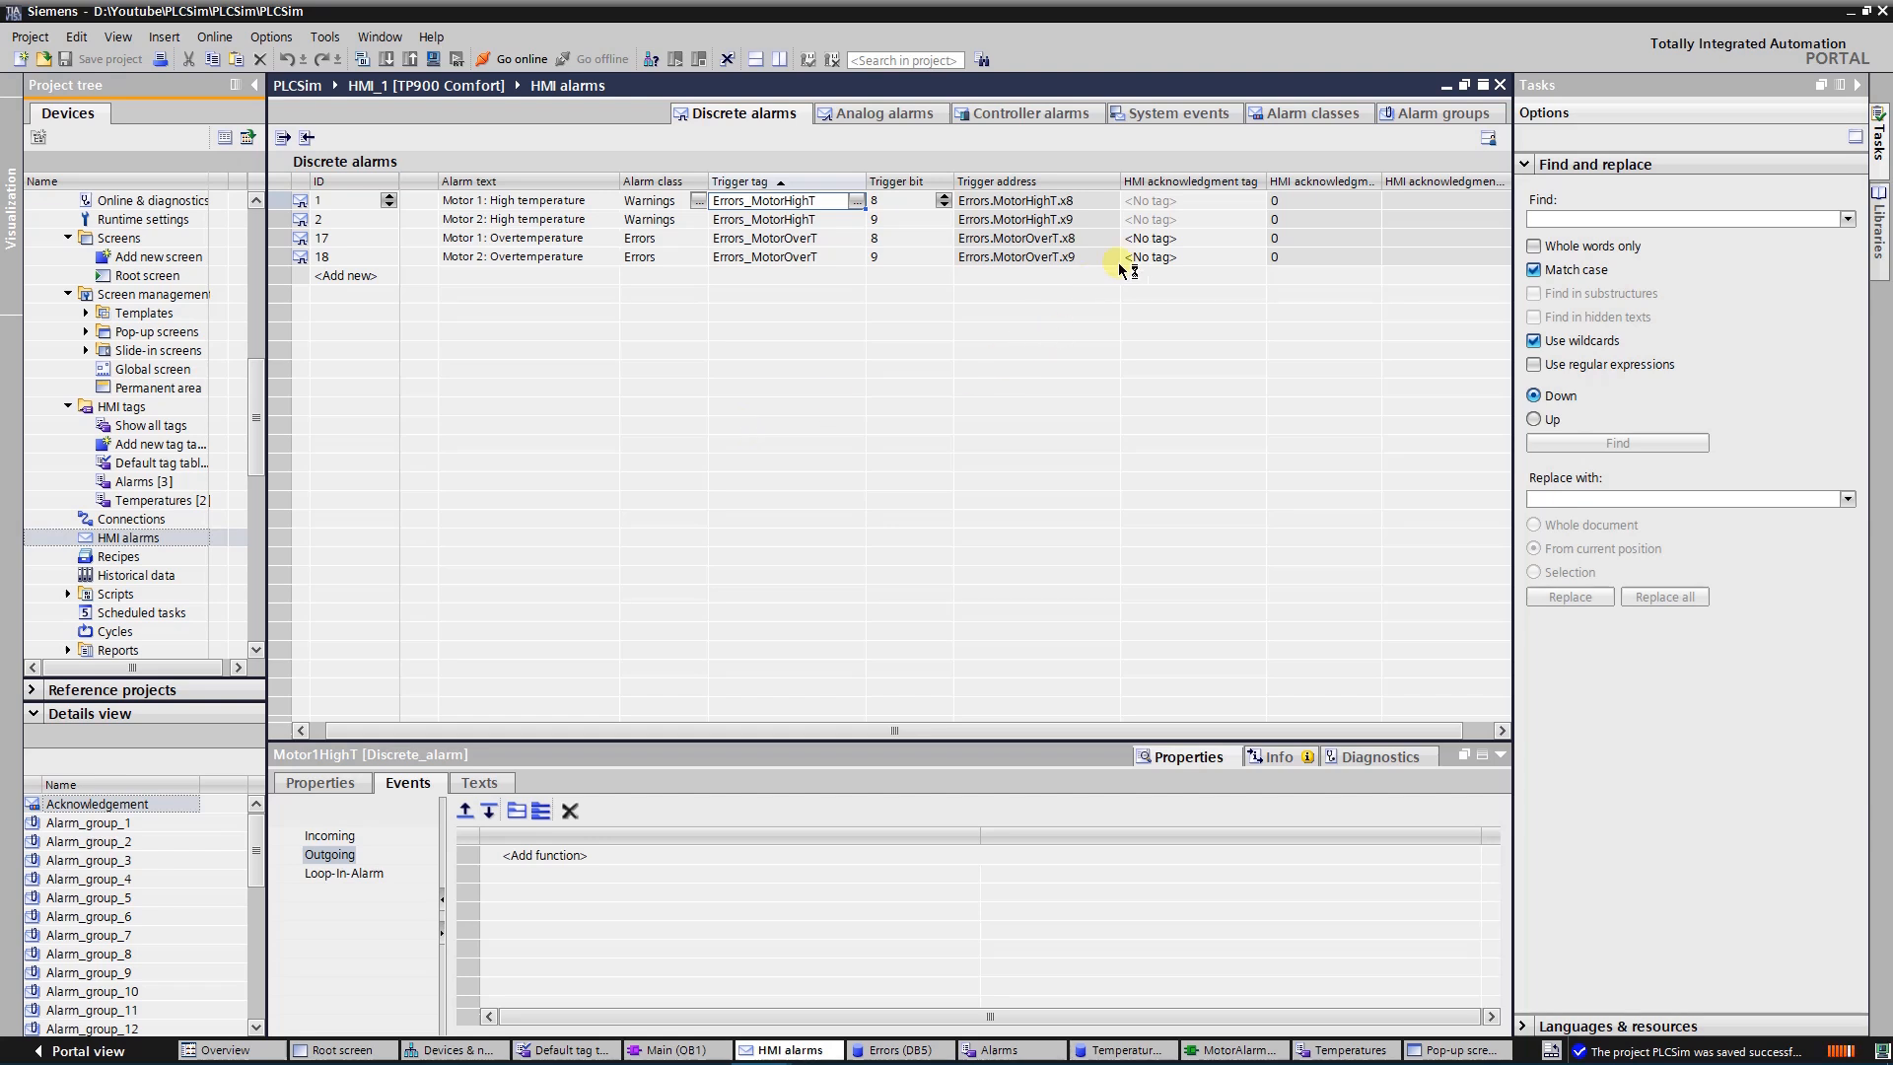
{"action": "left_click", "coordinate": [1318, 115]}
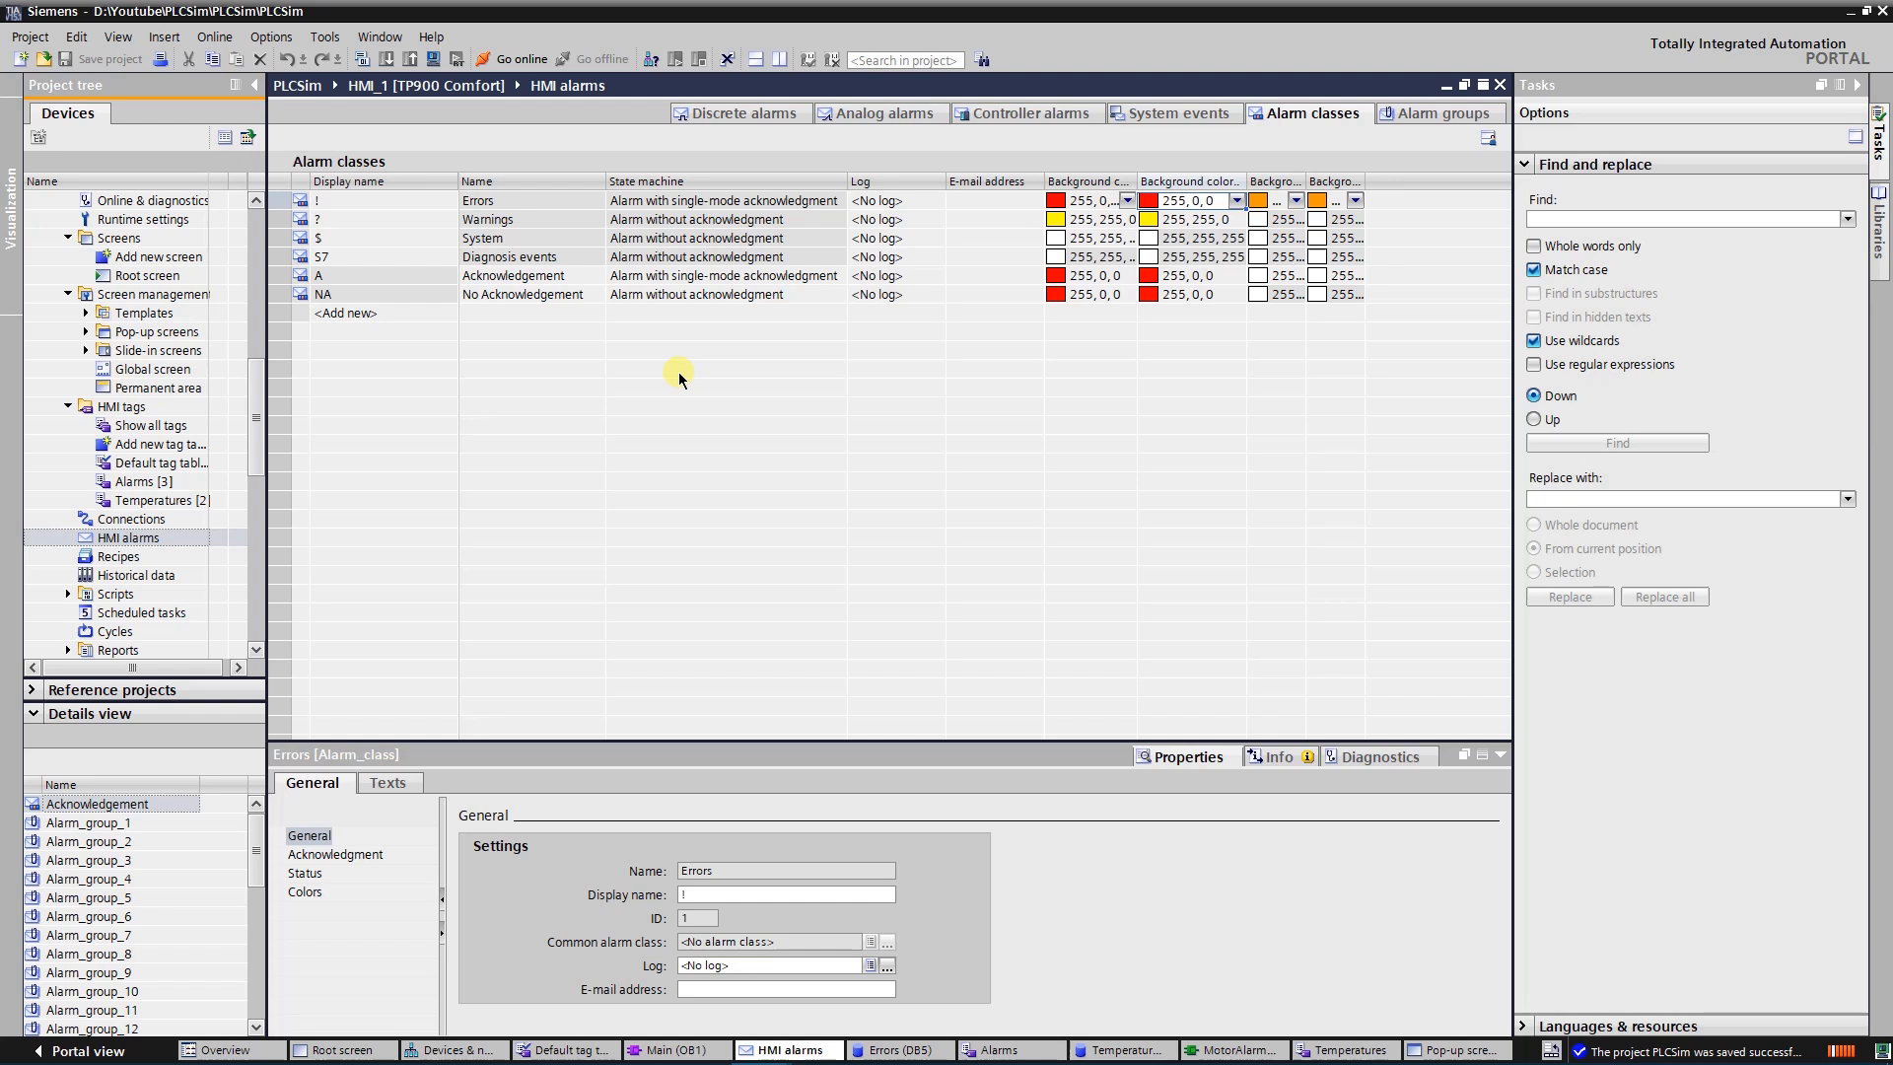
{"action": "left_click", "coordinate": [525, 203]}
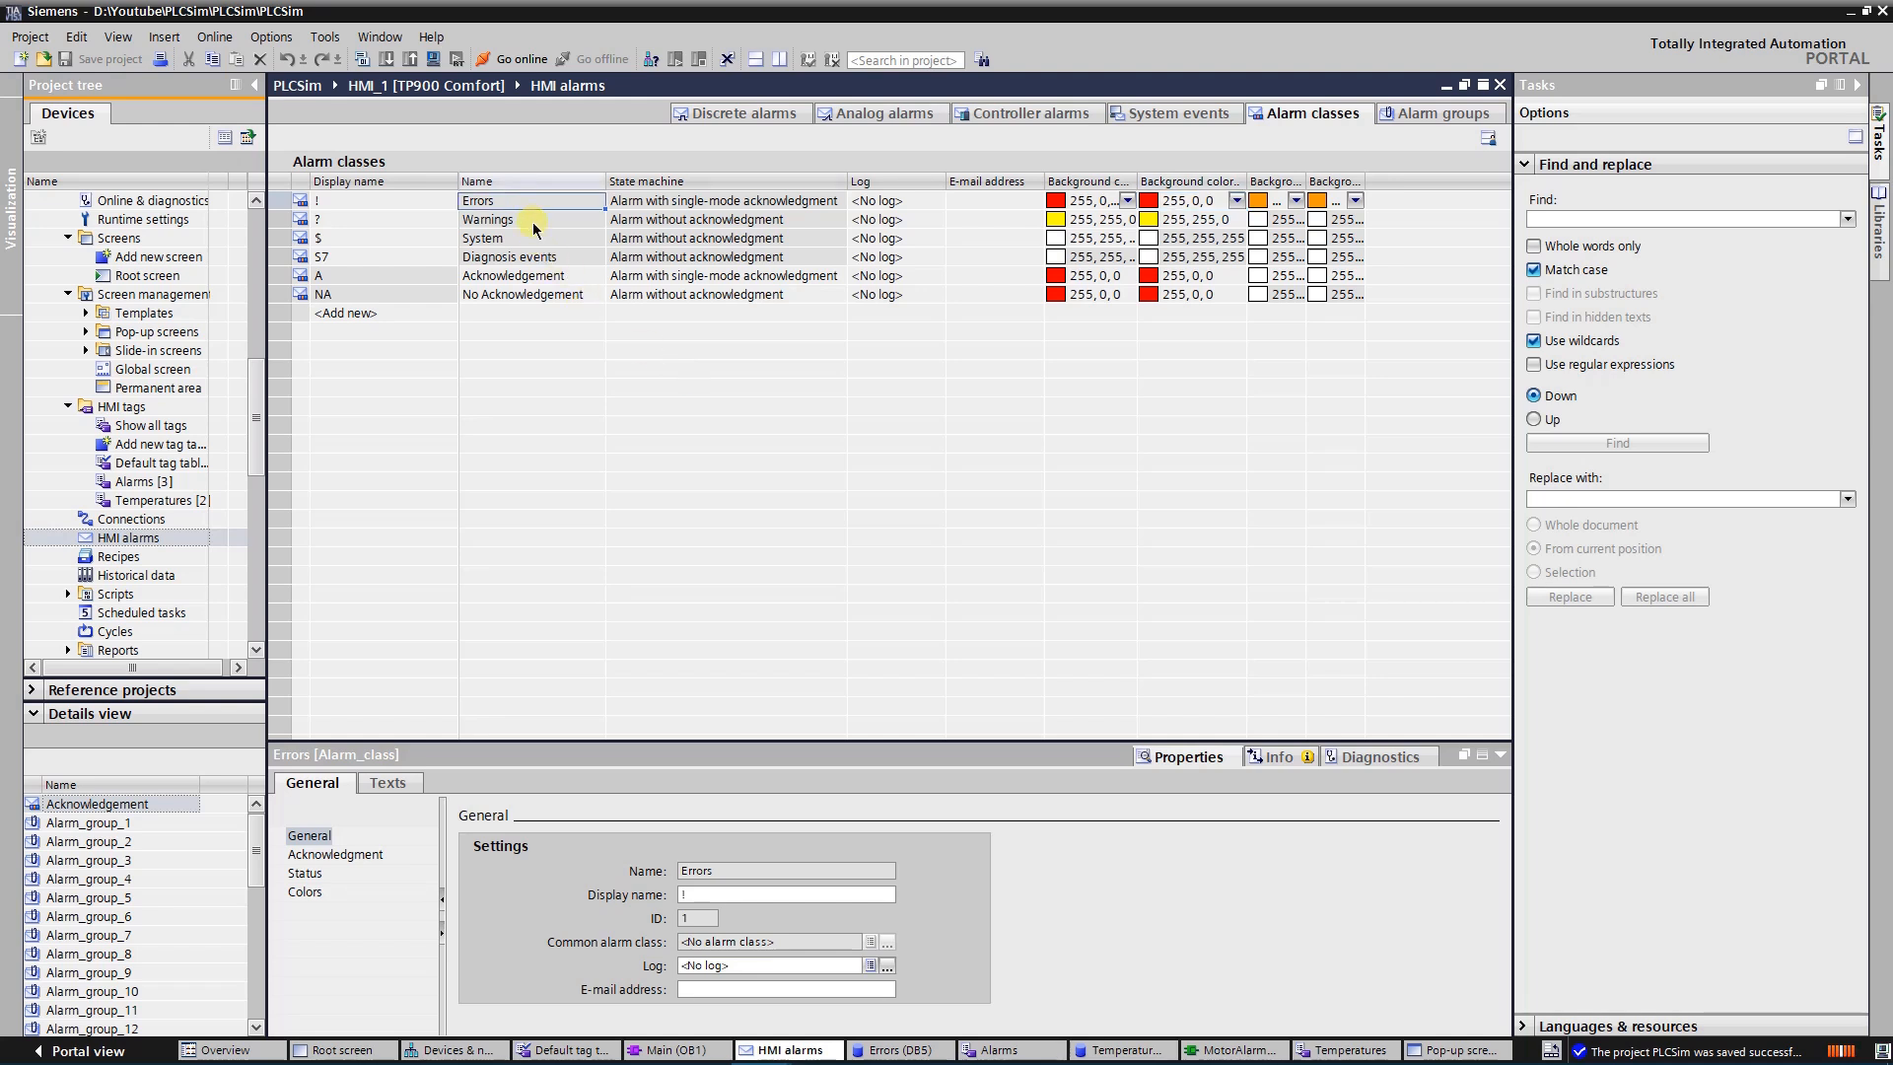
{"action": "left_click", "coordinate": [532, 222]}
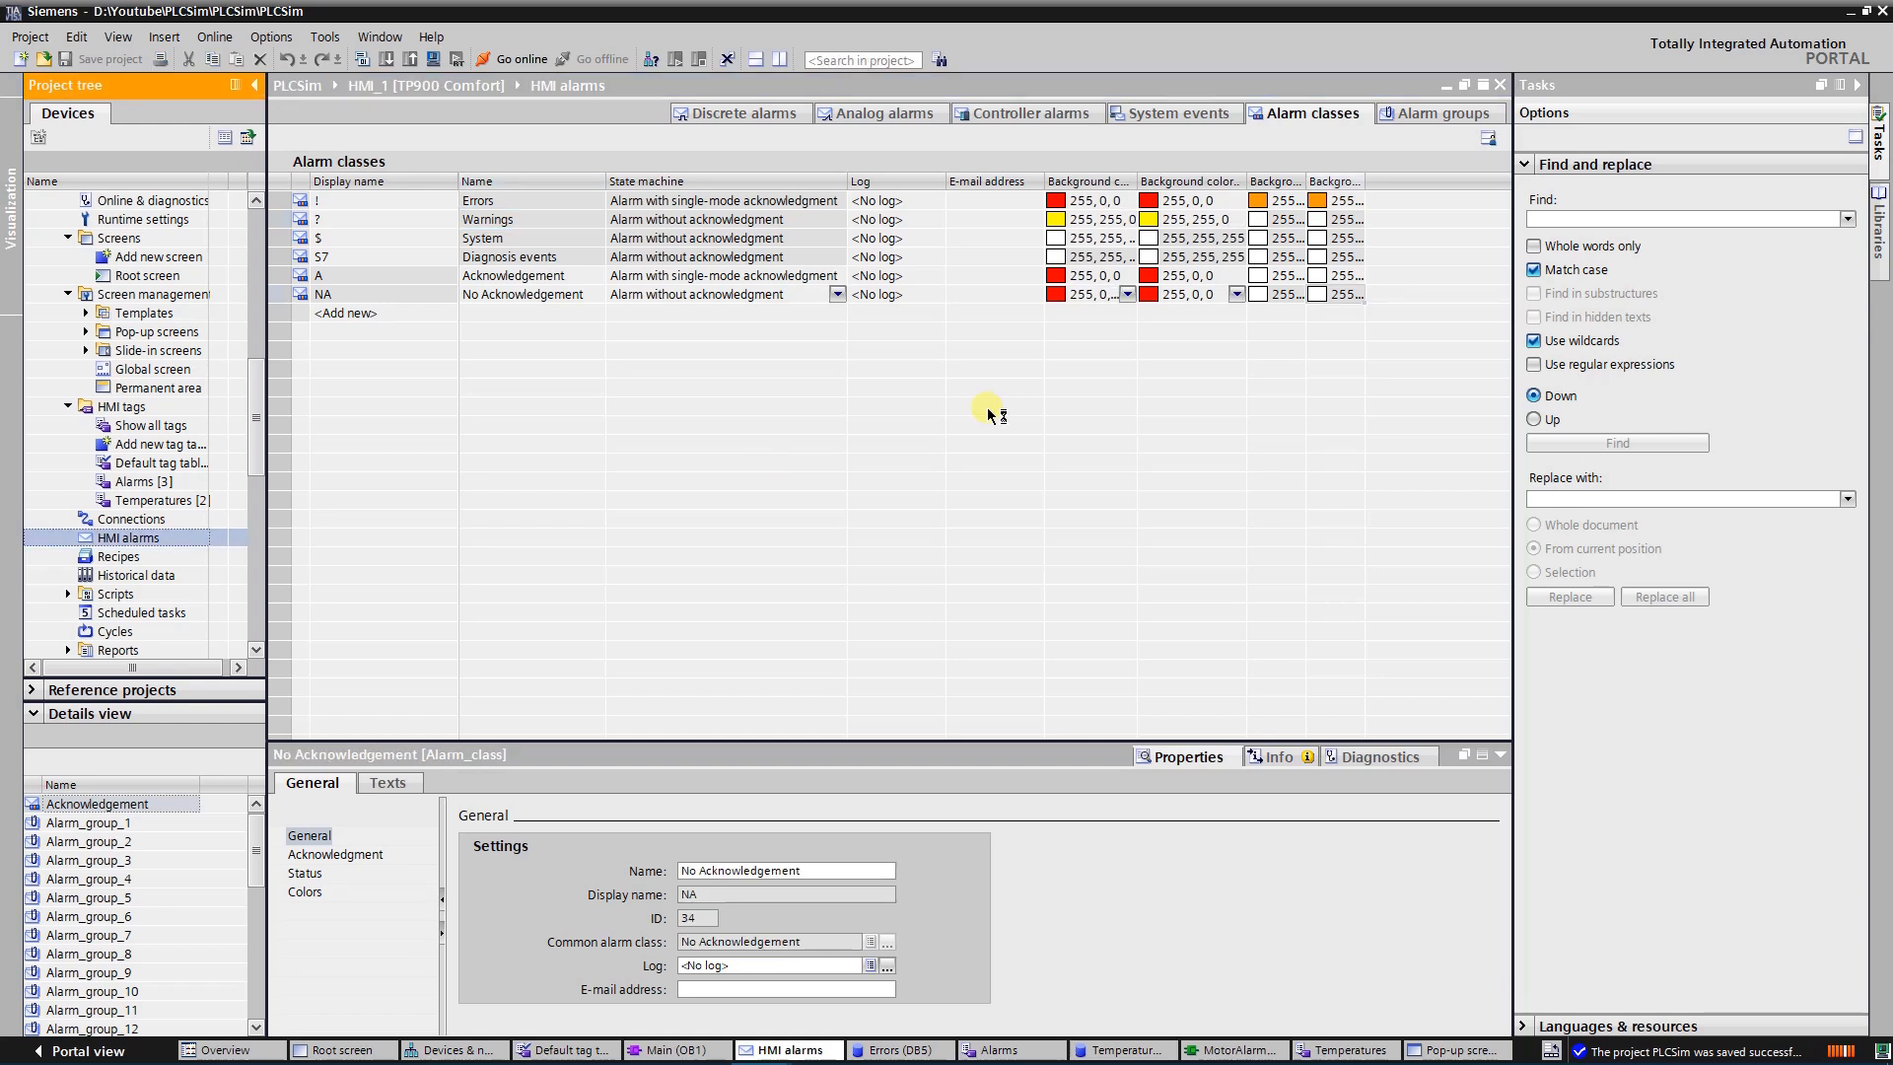
Return to the discrete alarms, show their Name column, and select the alarm text of Motor1HighT
{"action": "left_click", "coordinate": [734, 113]}
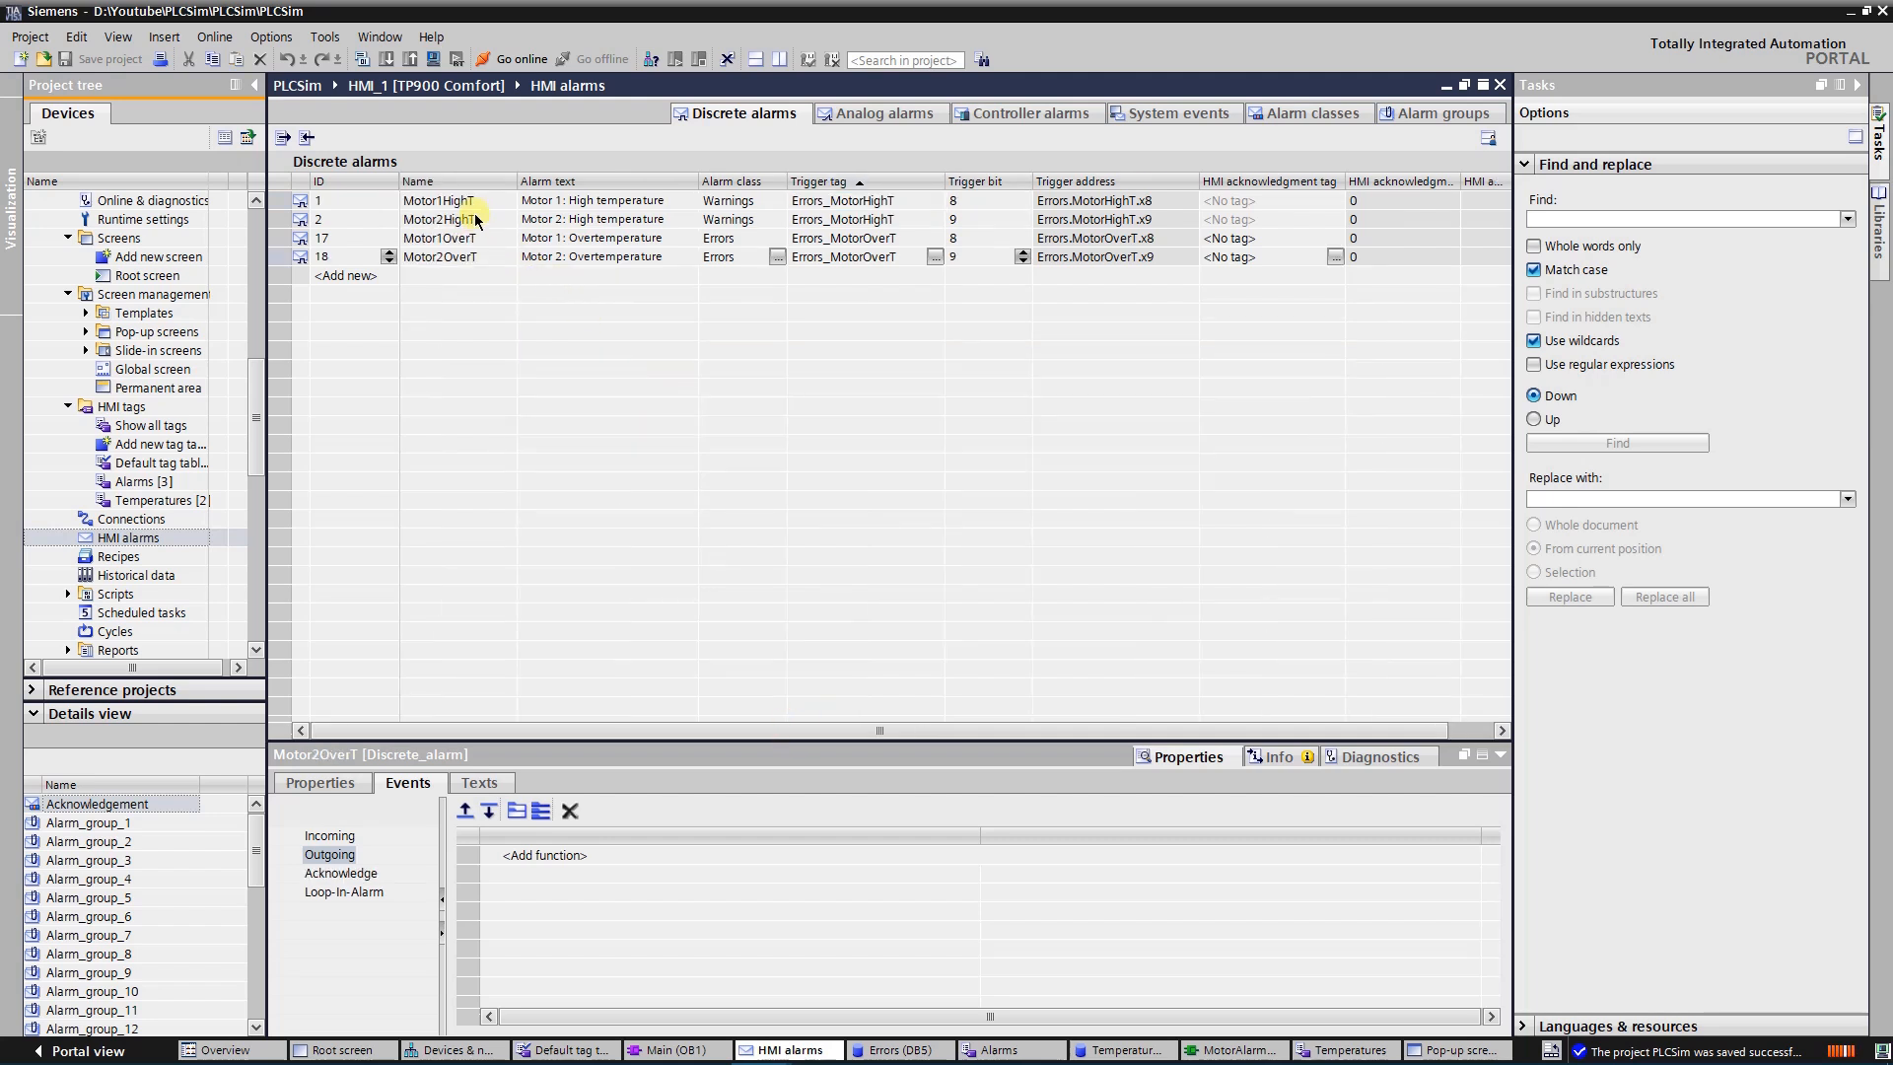
{"action": "left_click", "coordinate": [466, 197]}
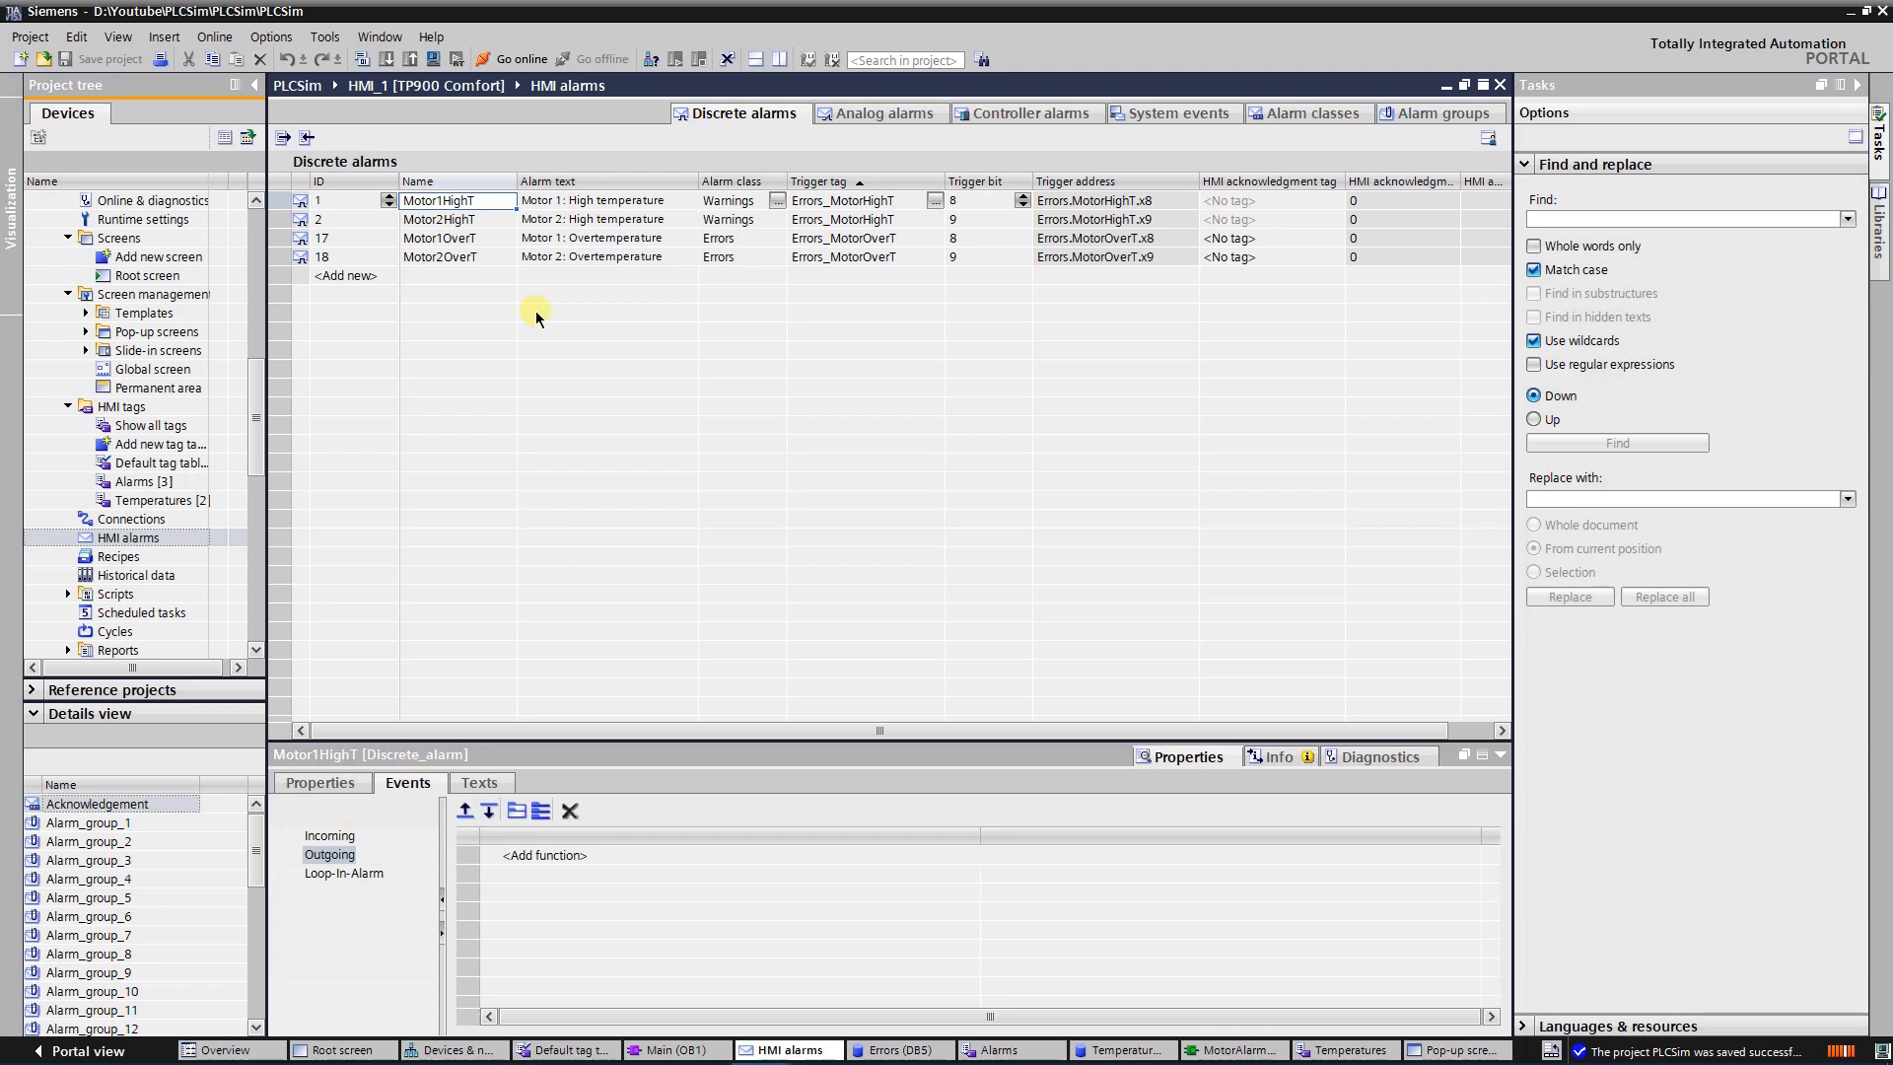
{"action": "left_click", "coordinate": [585, 202]}
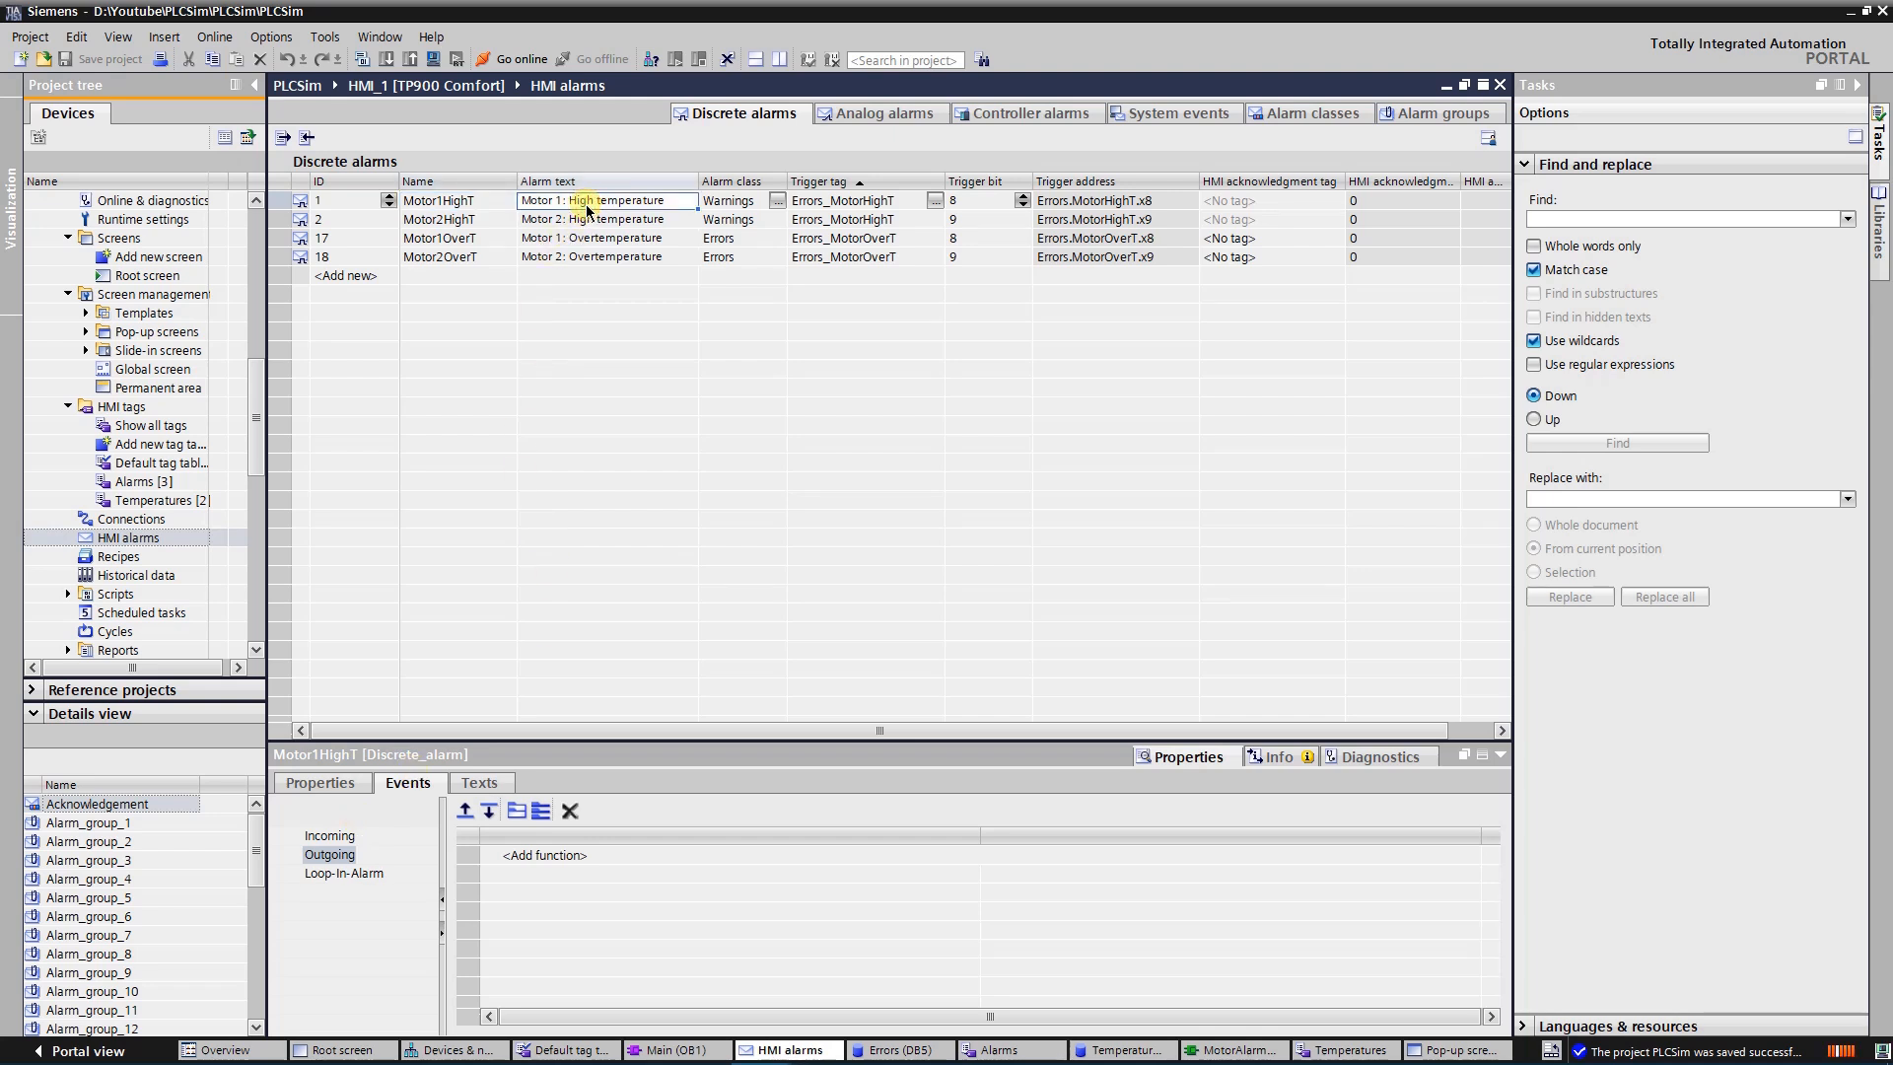
Examine the info texts of the high-temperature and overtemperature discrete alarms for both motors
{"action": "left_click", "coordinate": [324, 783]}
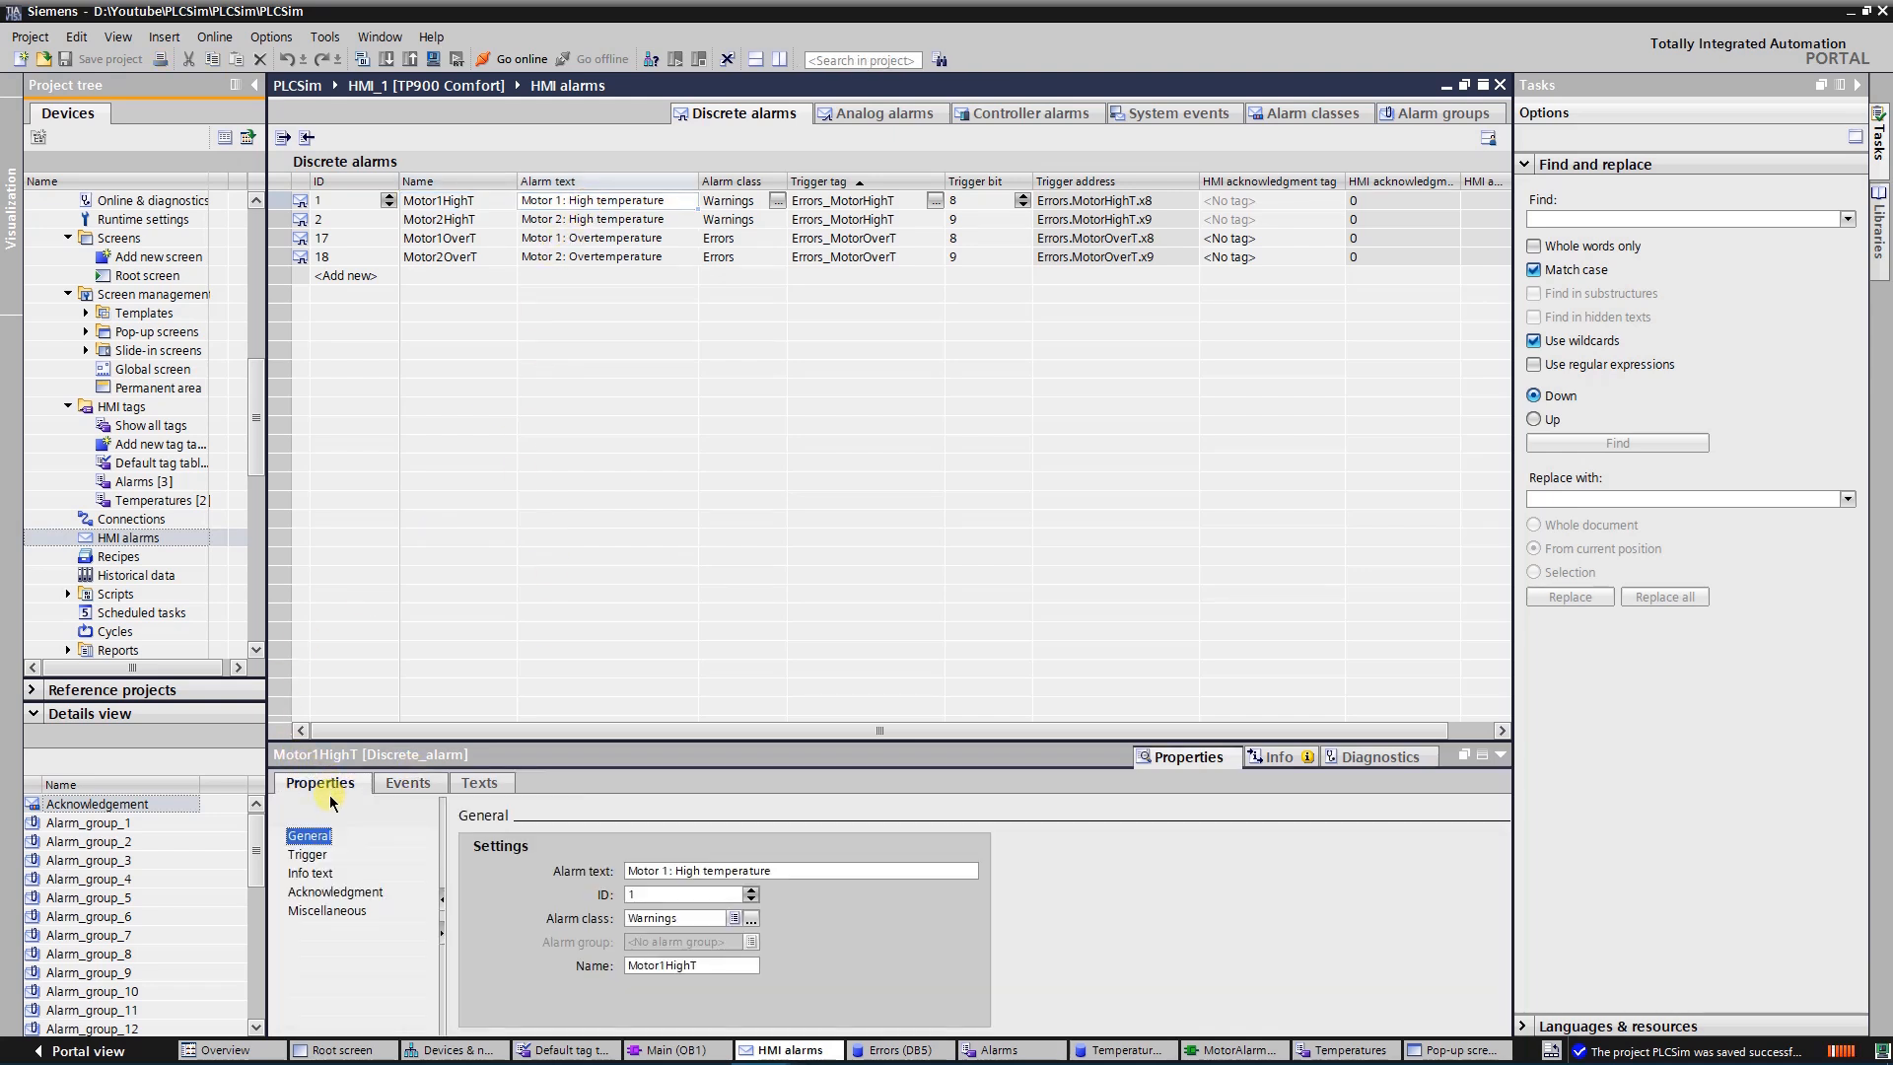
{"action": "left_click", "coordinate": [310, 874]}
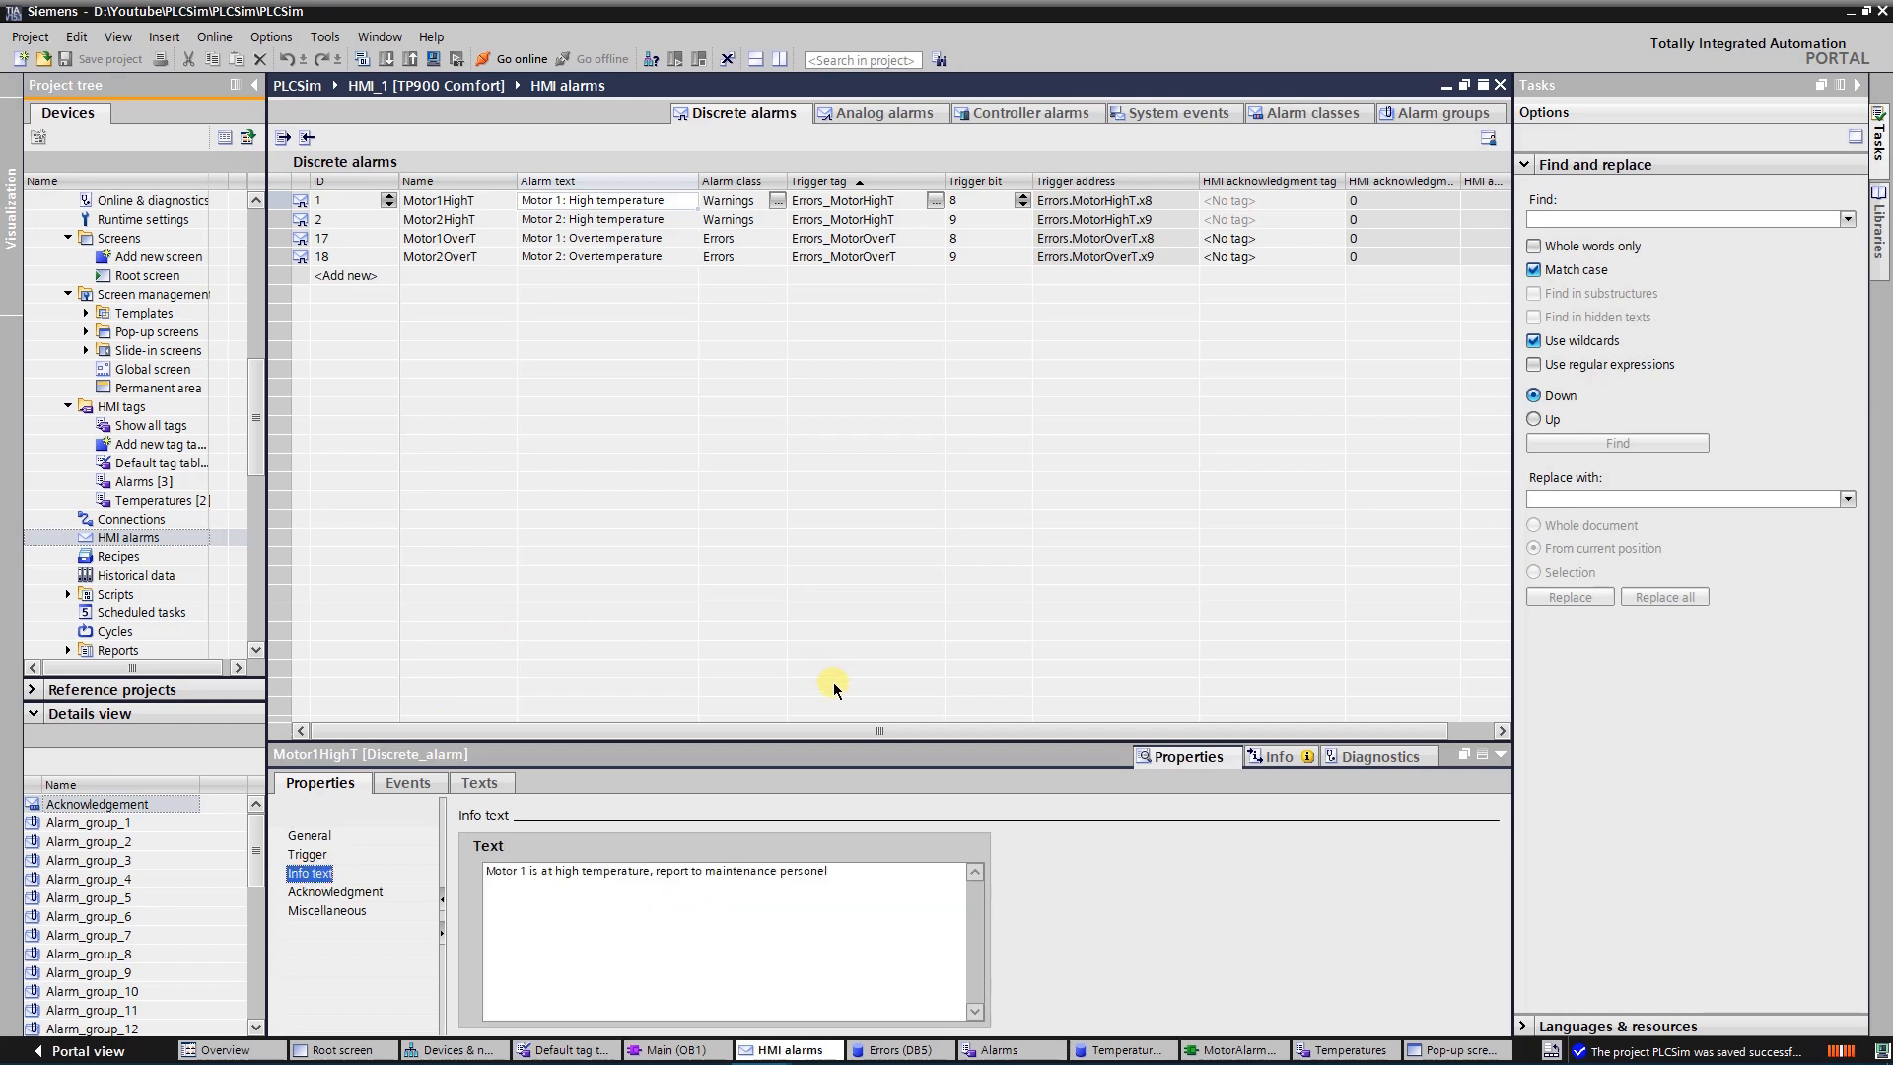
{"action": "left_click", "coordinate": [598, 221]}
{"action": "left_click", "coordinate": [603, 240]}
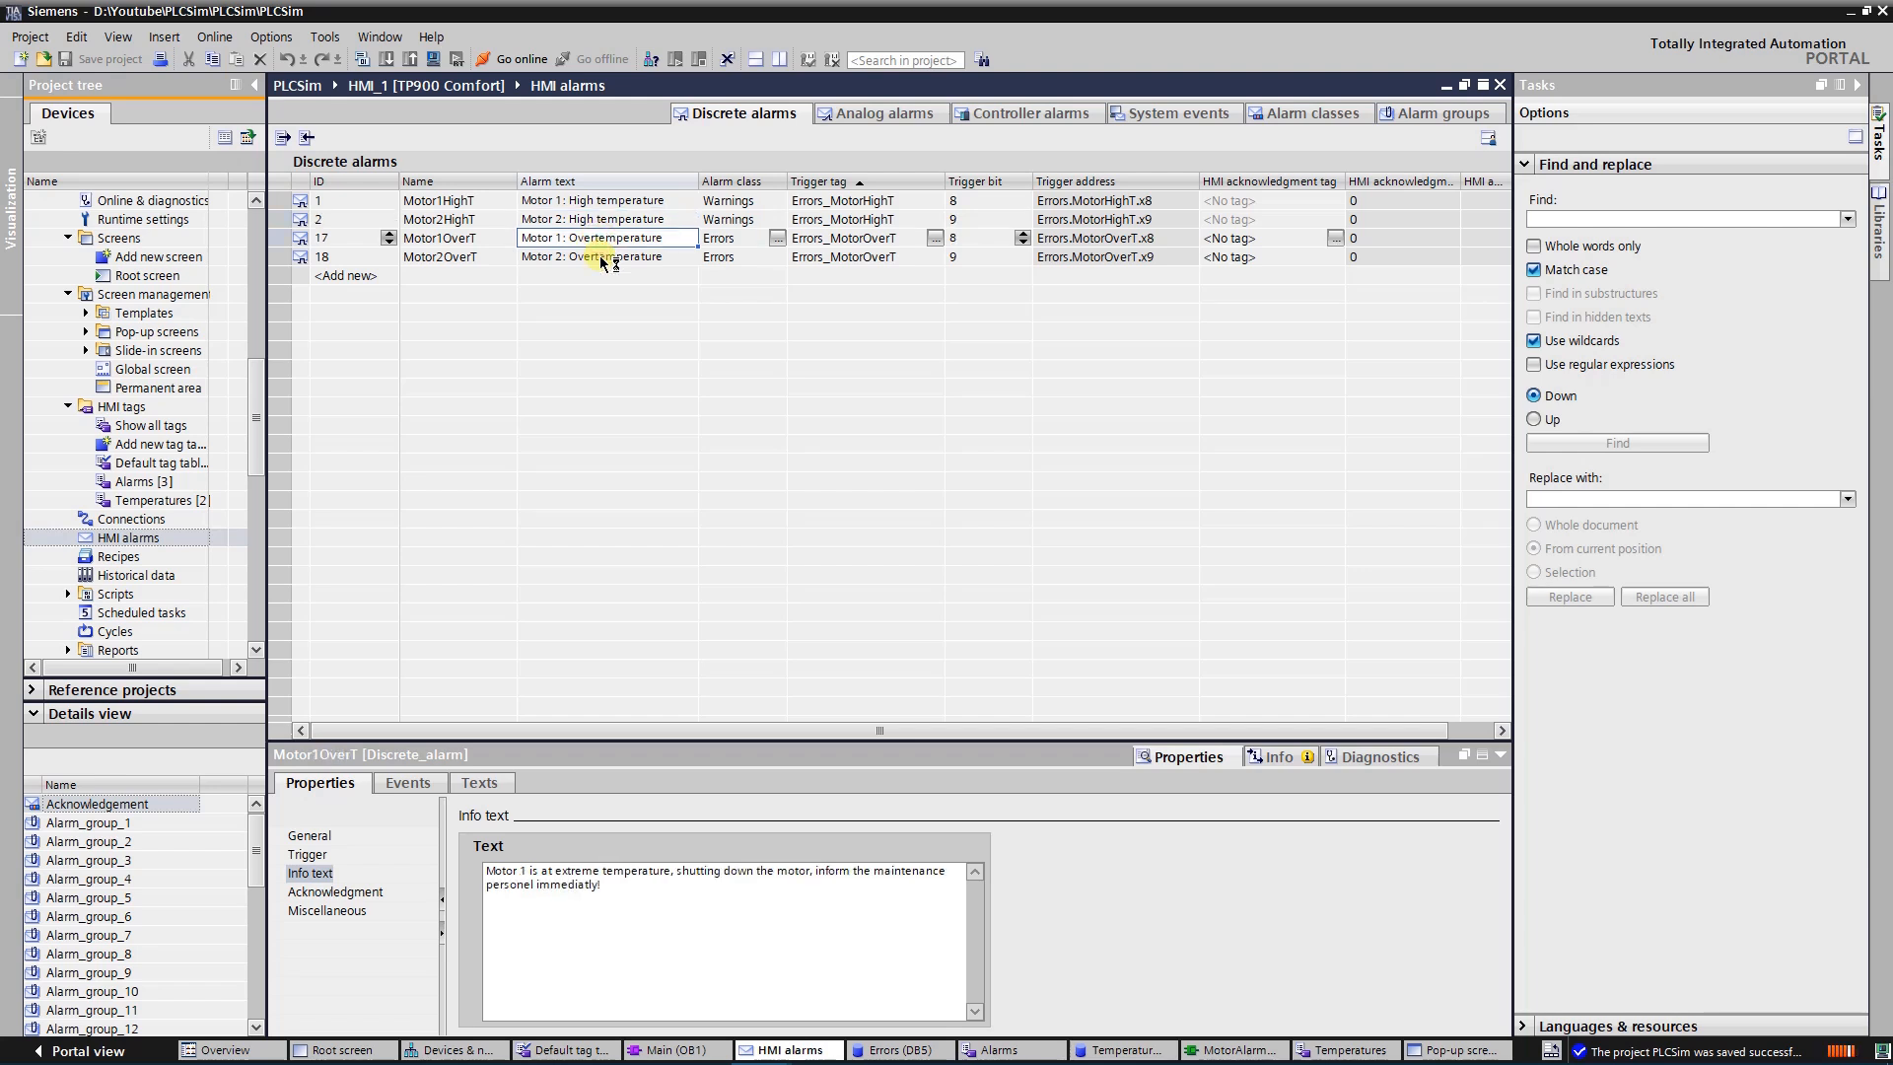
{"action": "left_click", "coordinate": [603, 258]}
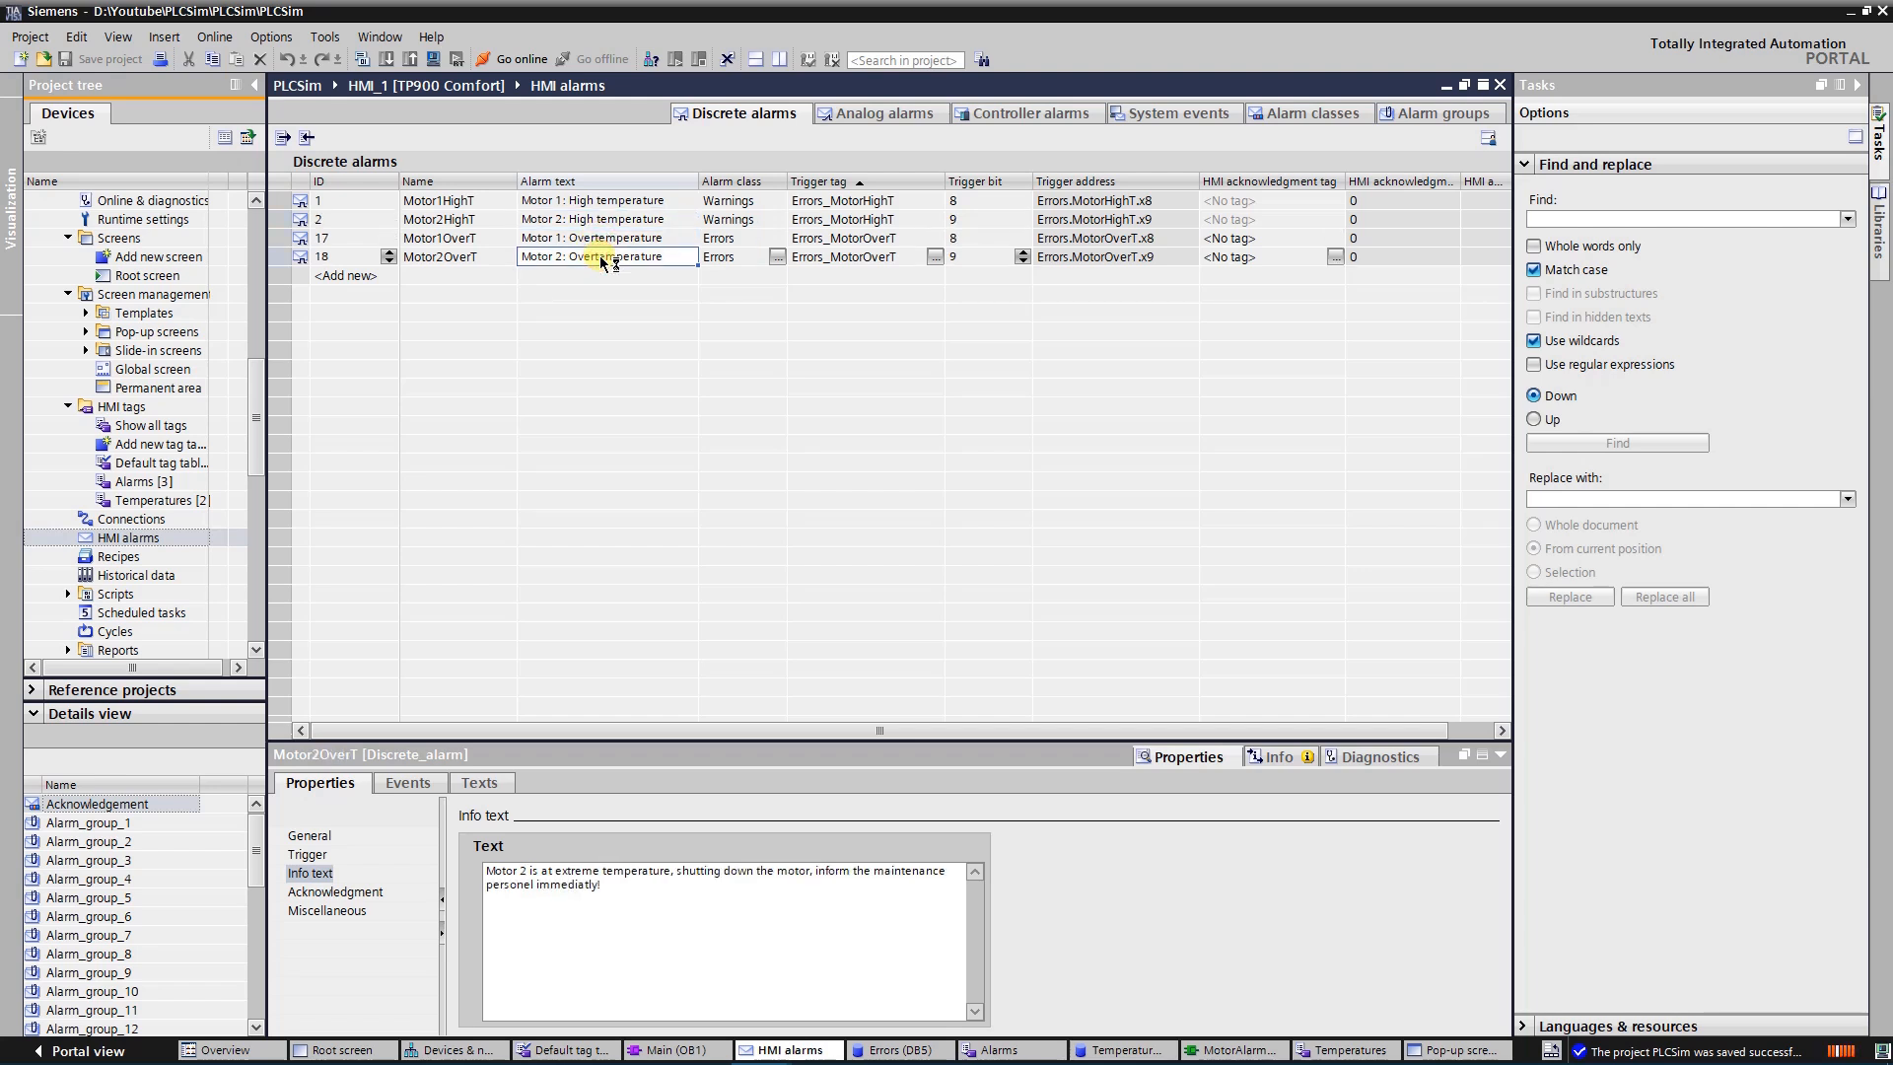
{"action": "left_click", "coordinate": [644, 424]}
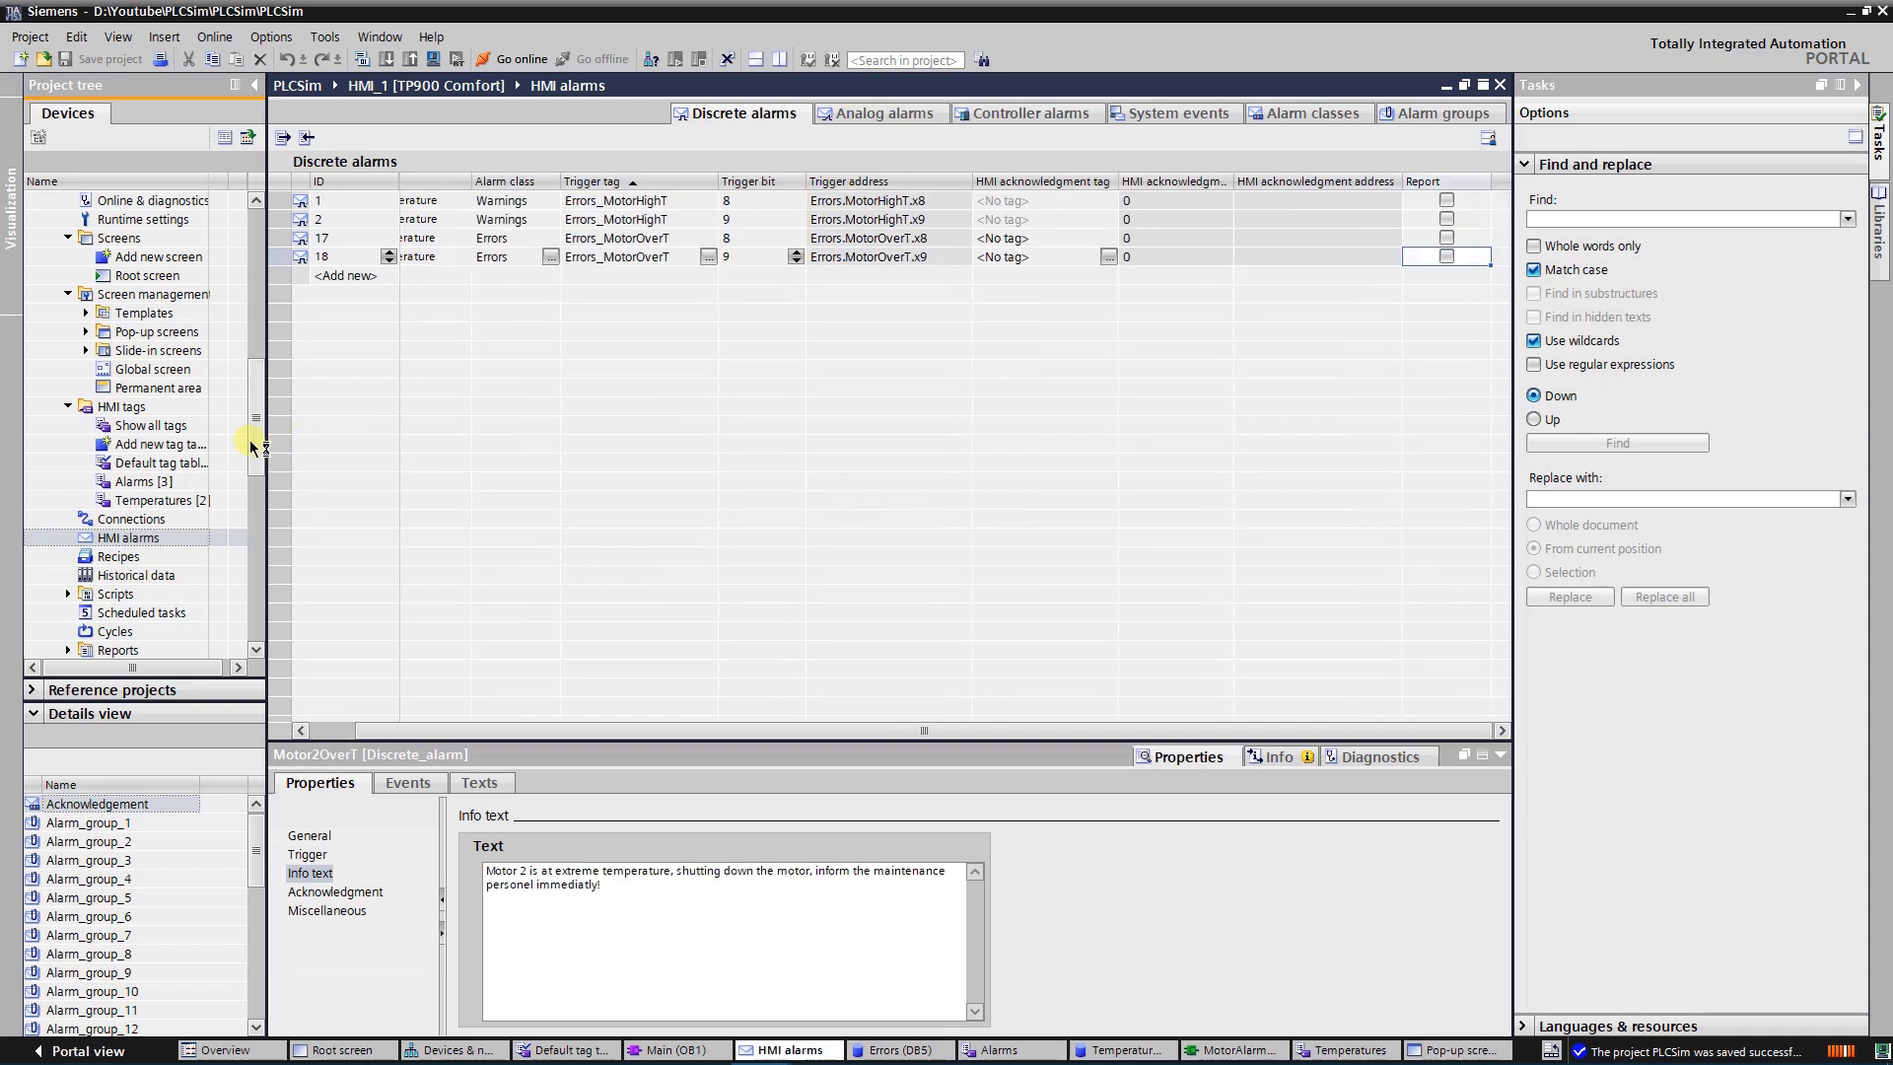
View the Root screen, and open Pop-up screen_1 to show the properties of its alarm view
{"action": "double_click", "coordinate": [147, 276]}
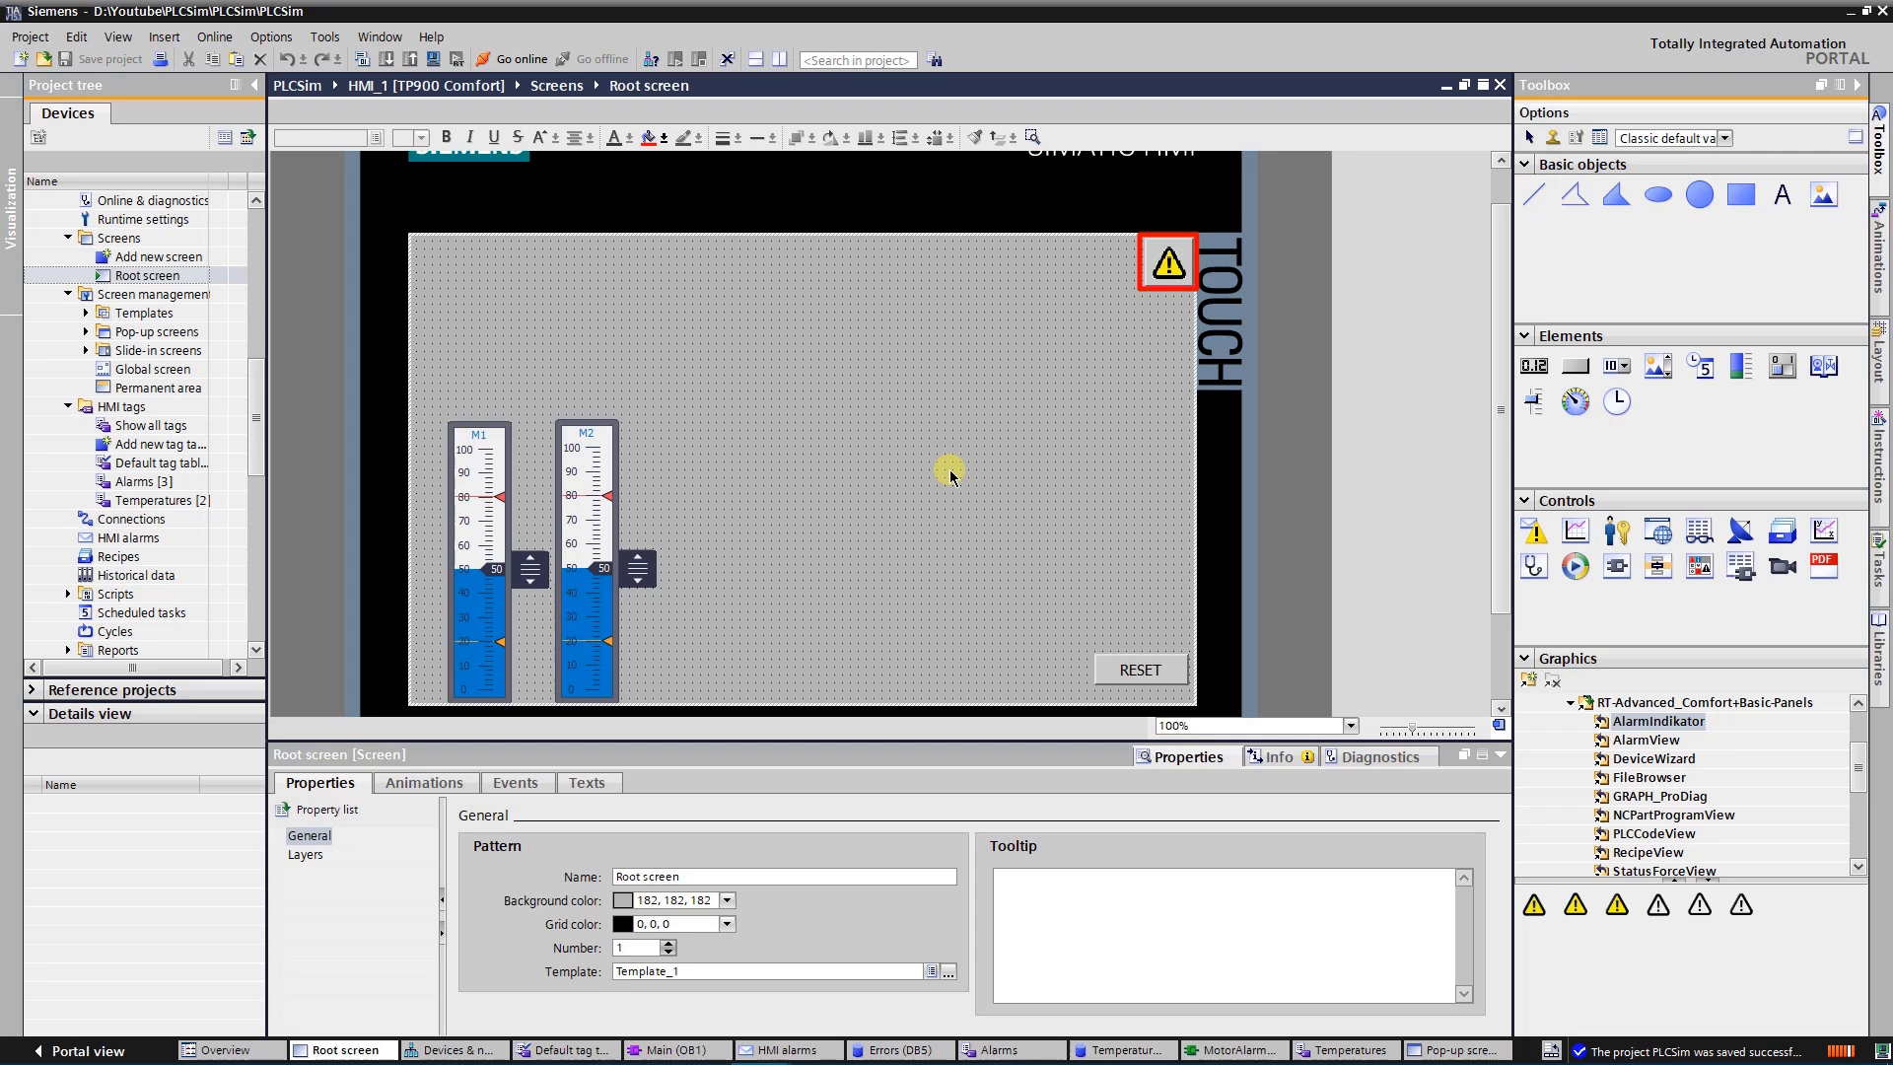
{"action": "scroll", "coordinate": [863, 408], "scroll_direction": "up", "scroll_amount": 1}
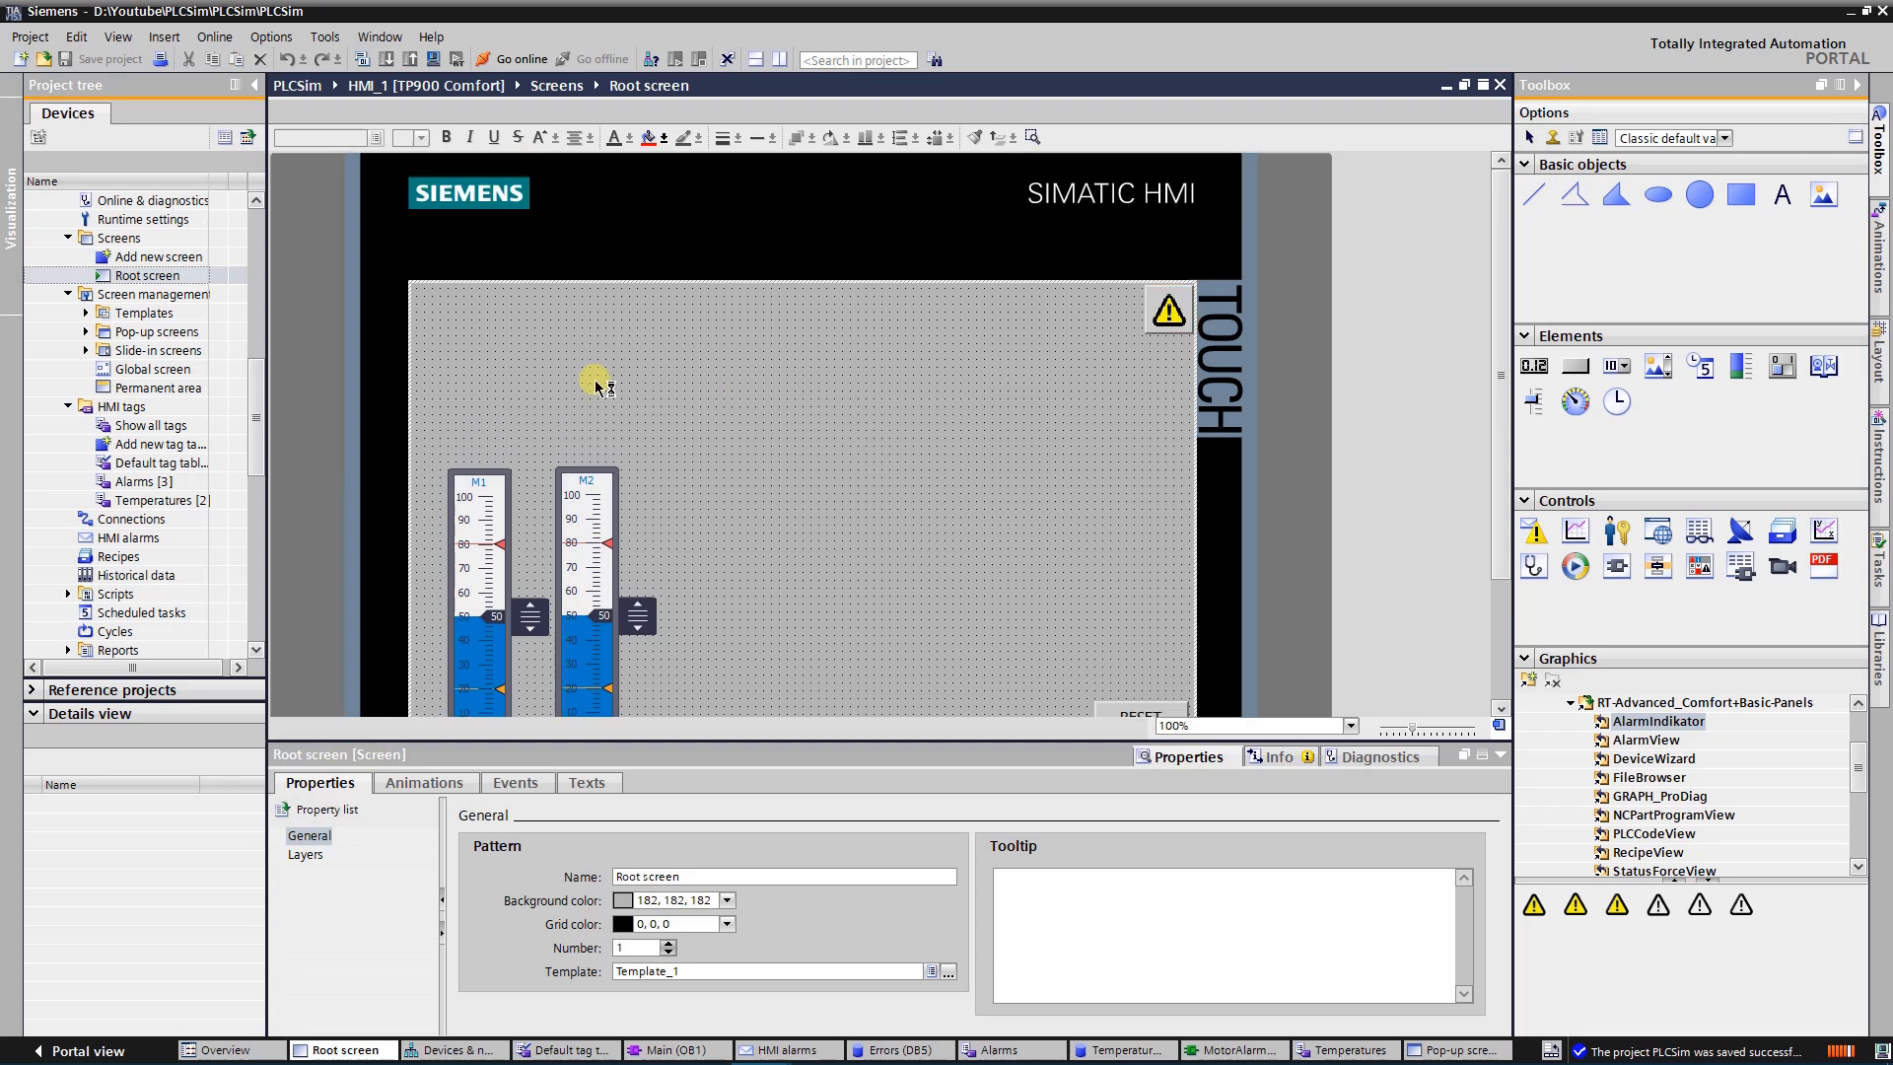
{"action": "left_click", "coordinate": [87, 332]}
{"action": "left_click", "coordinate": [87, 333]}
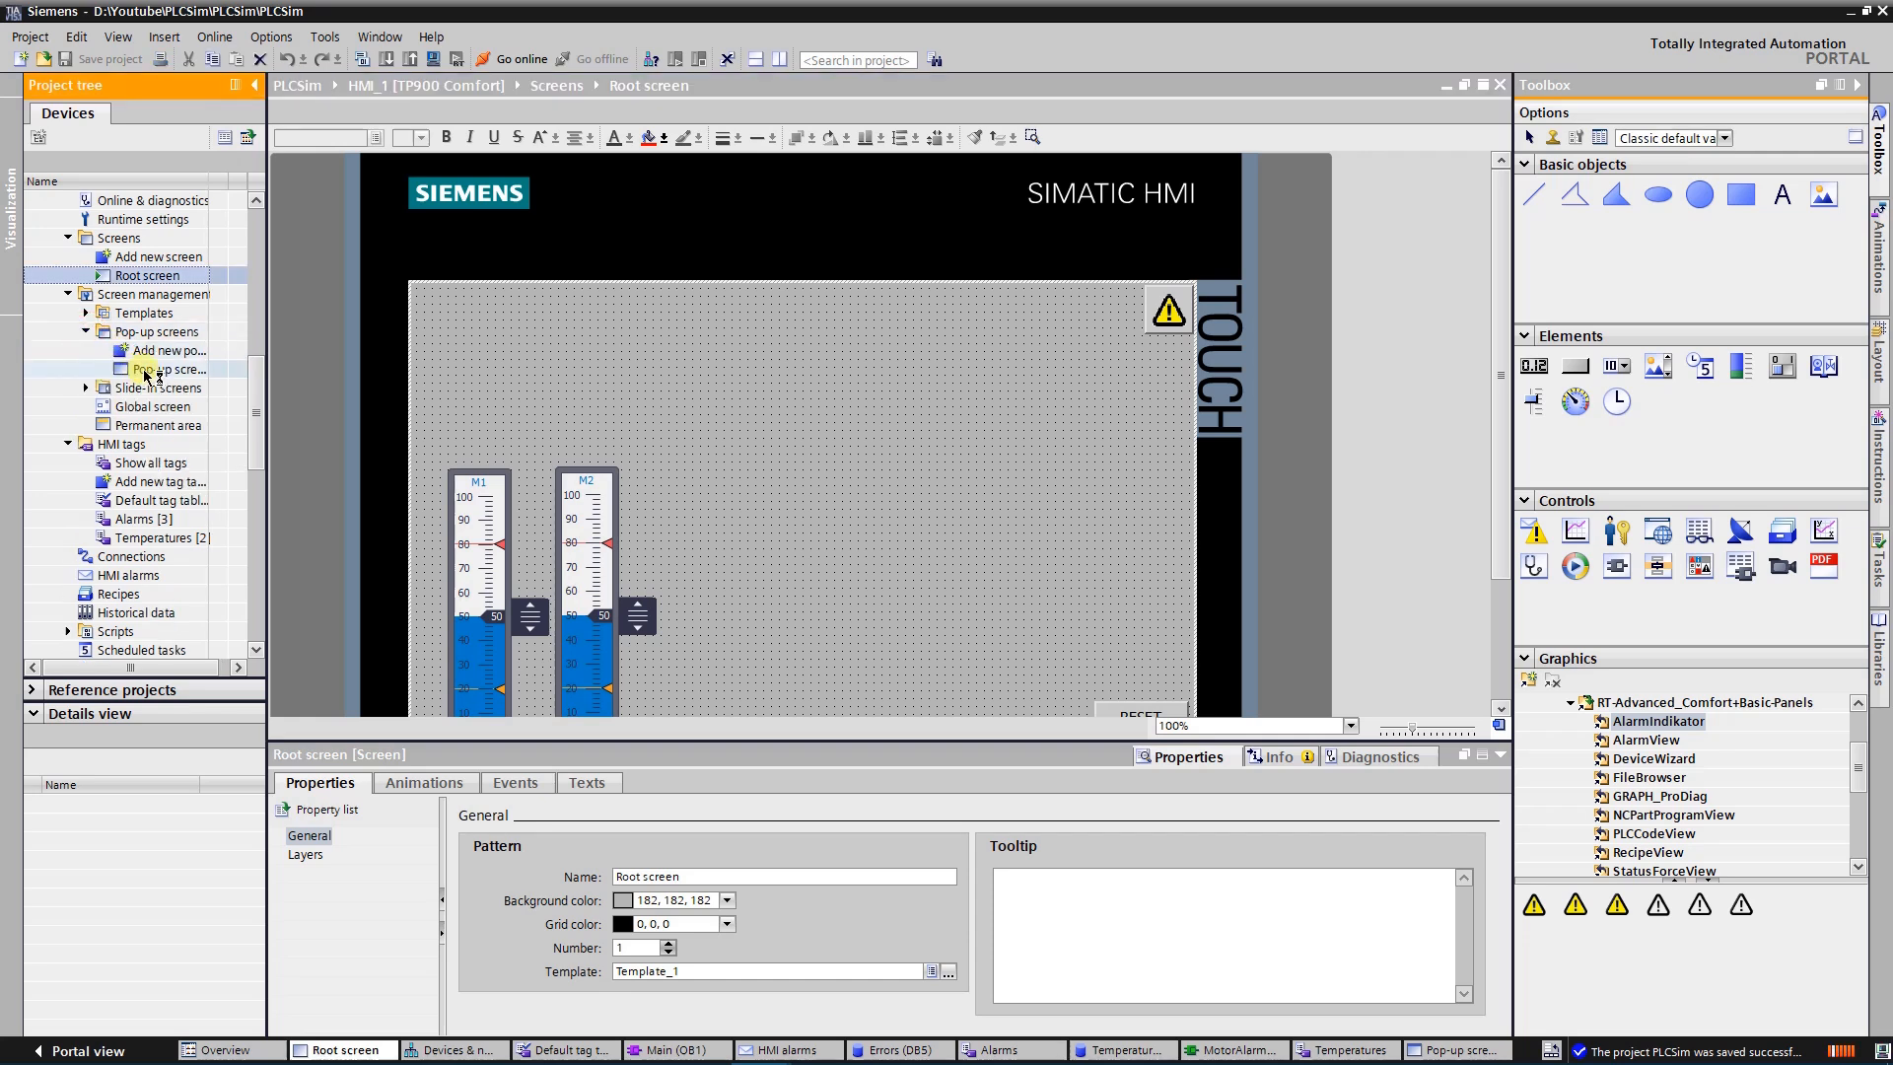
{"action": "left_click", "coordinate": [145, 371]}
{"action": "double_click", "coordinate": [145, 371]}
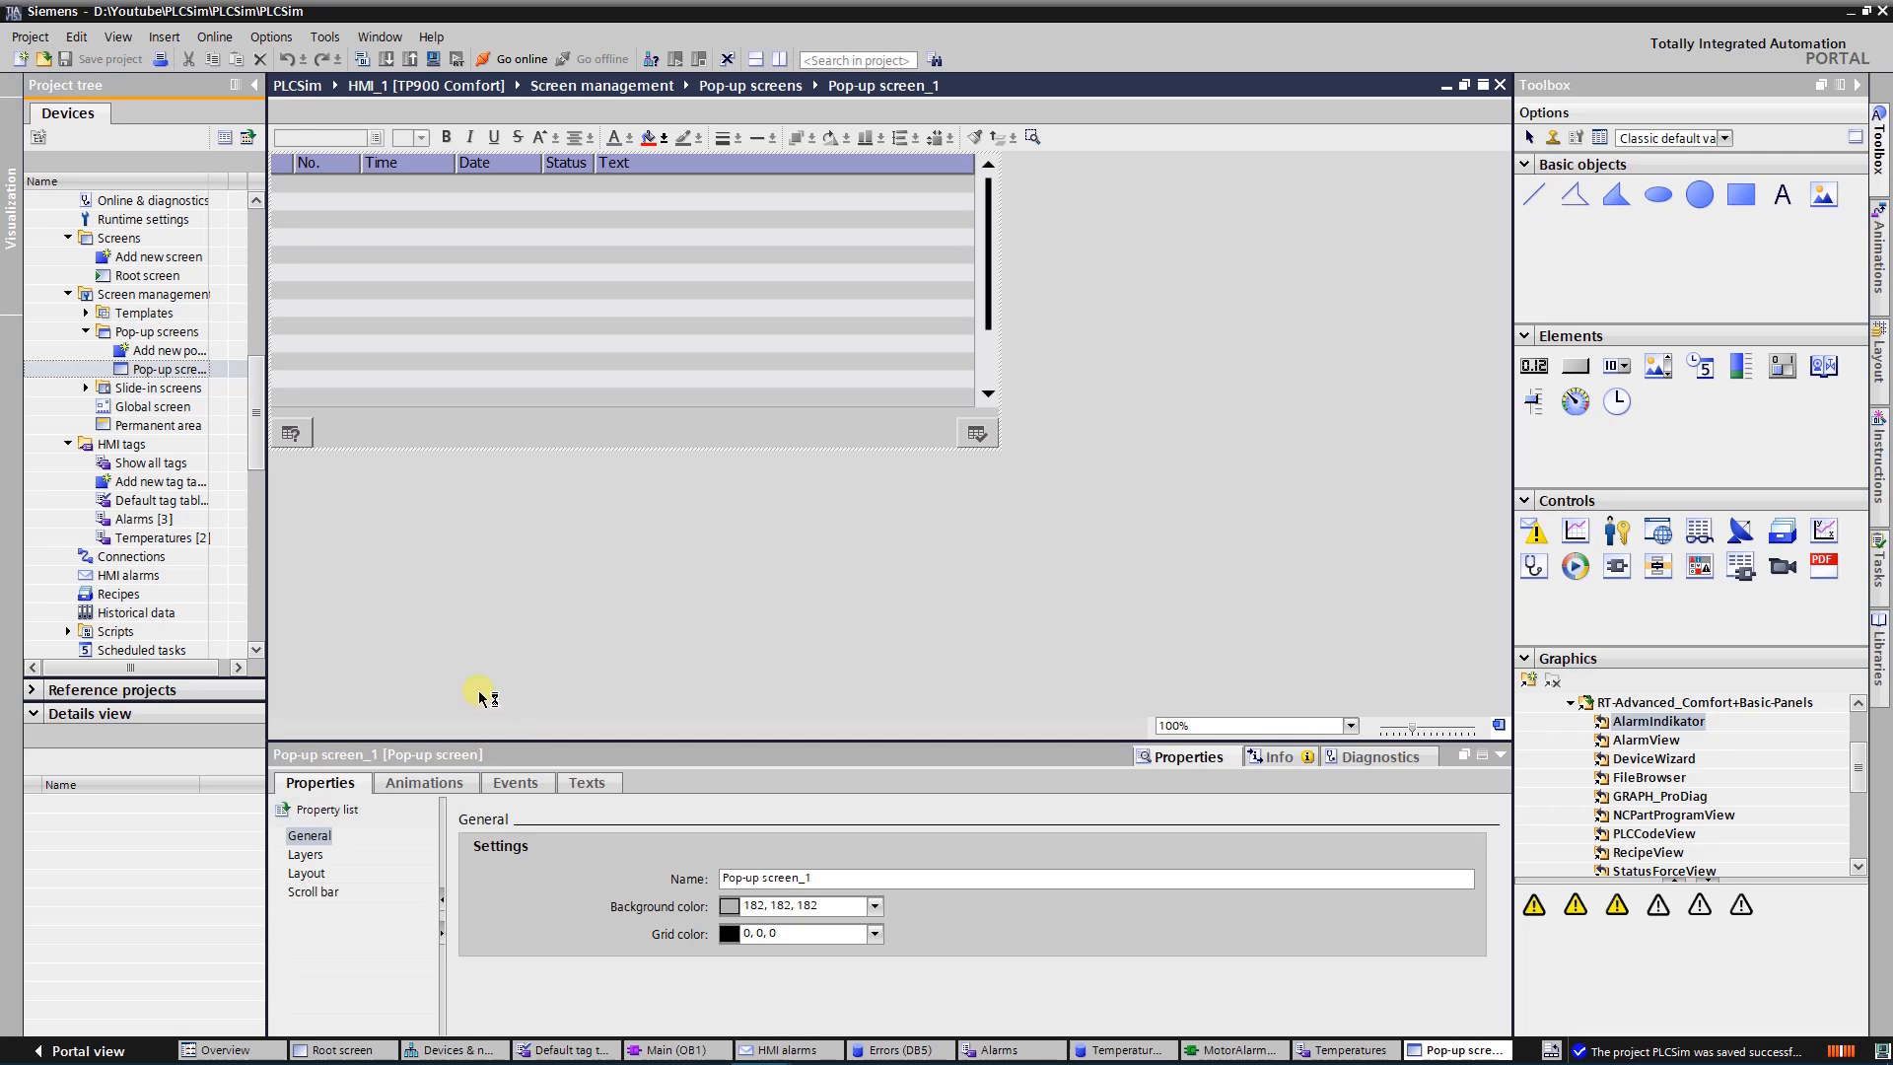
{"action": "left_click", "coordinate": [498, 285]}
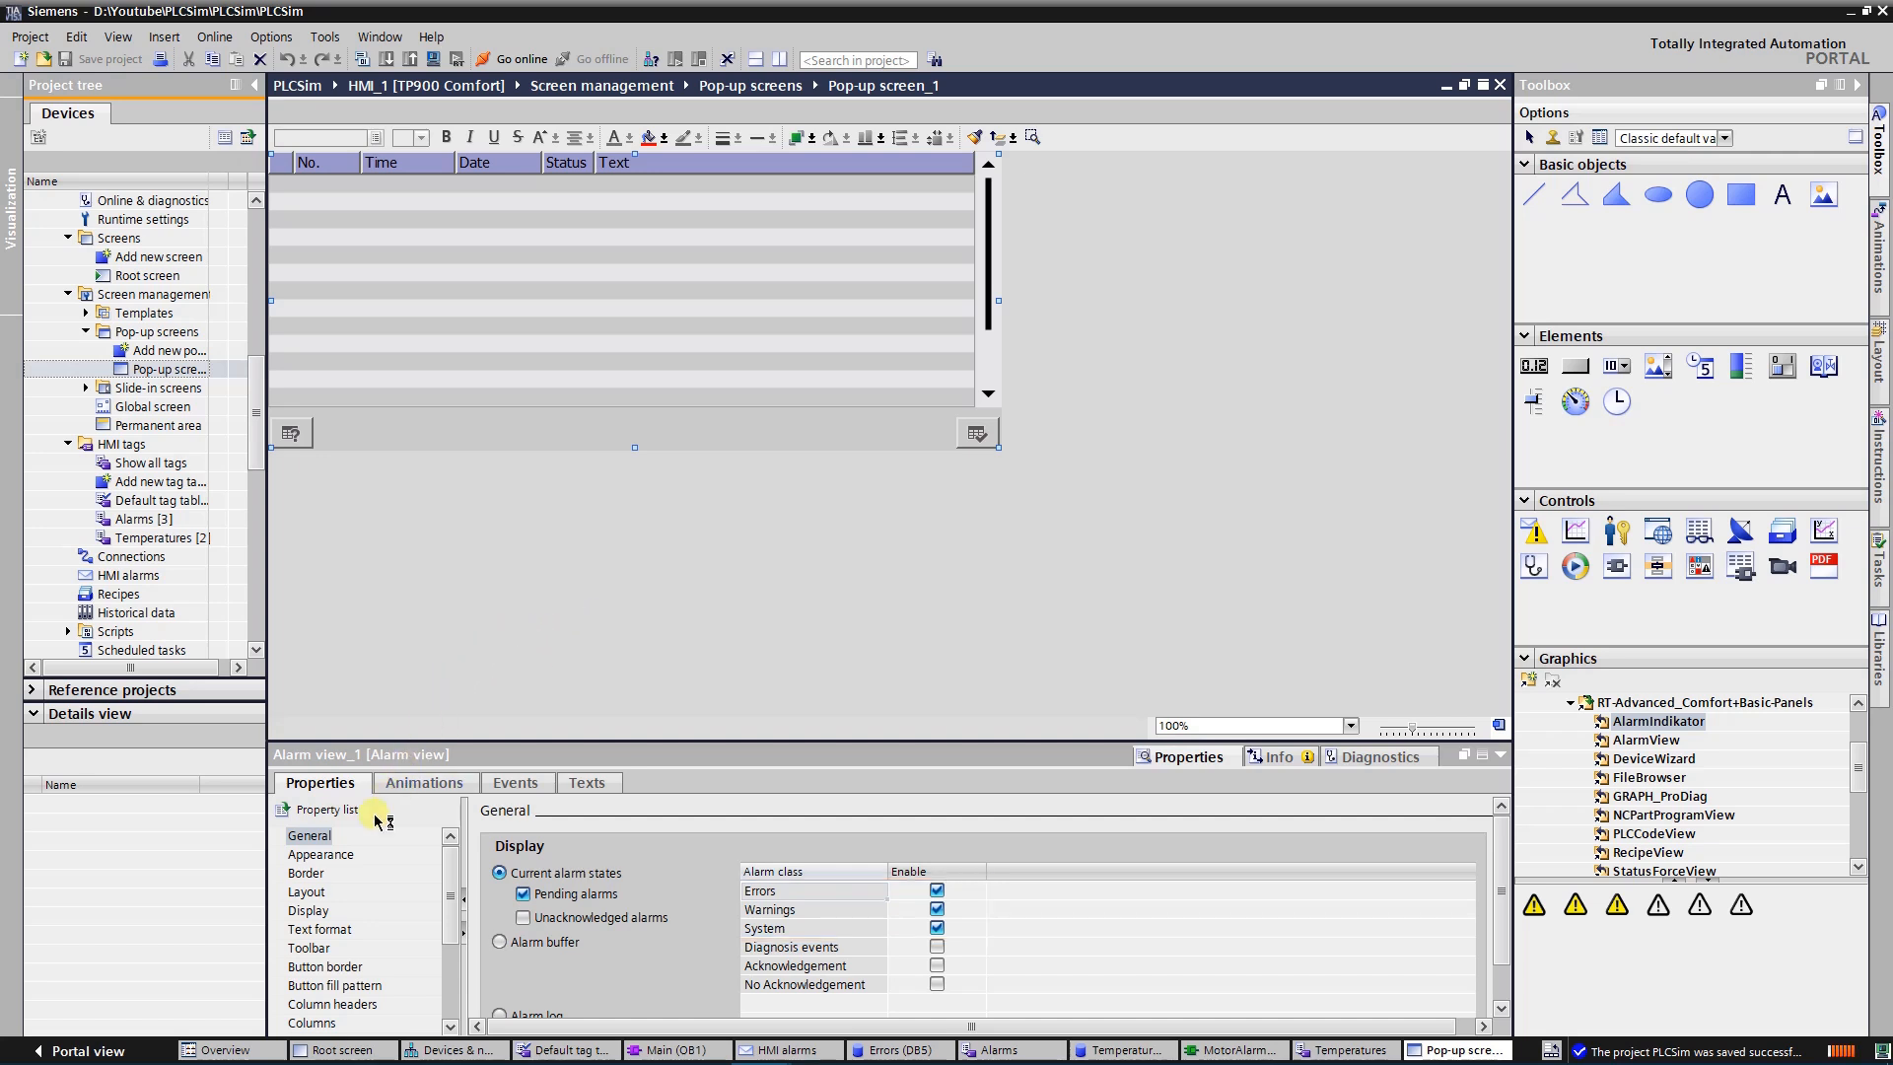
Review the toolbar and security properties of the pop-up's alarm view, and reopen the Root screen
{"action": "left_click", "coordinate": [322, 947]}
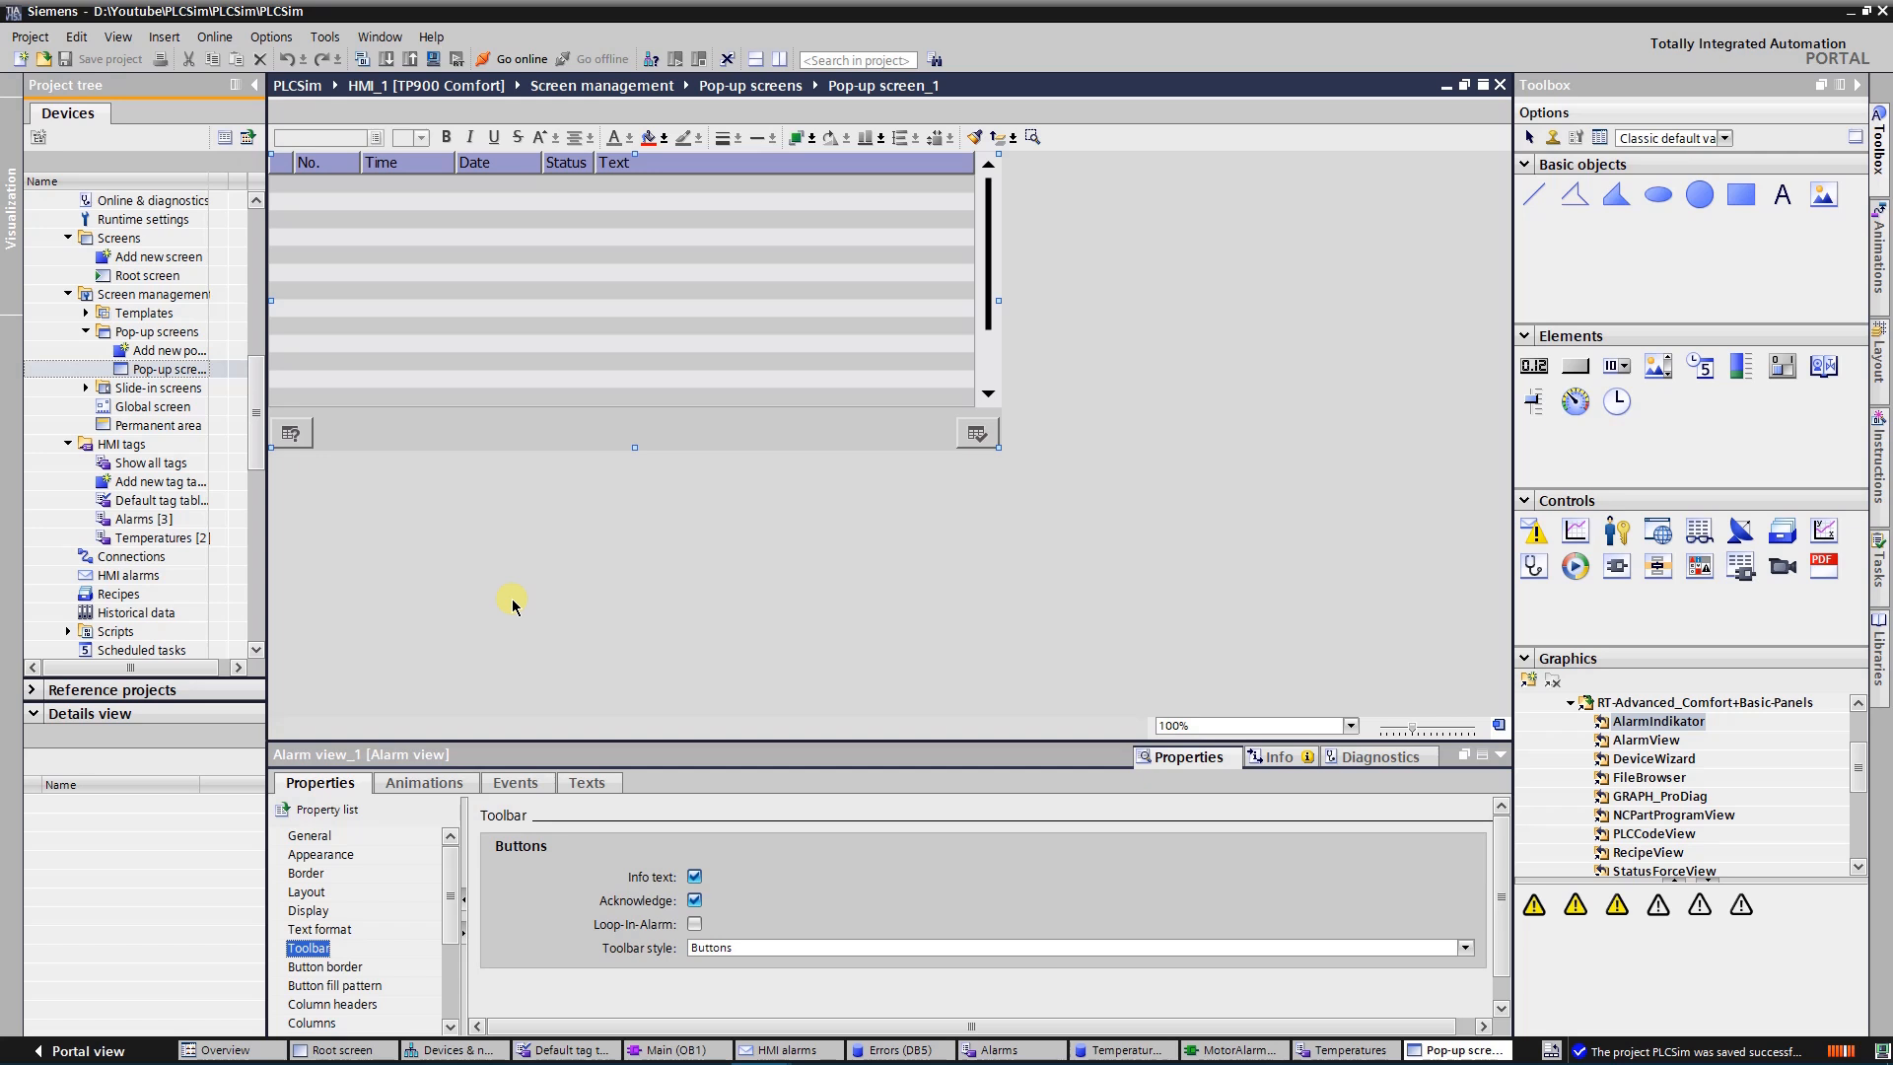
{"action": "key", "text": "End"}
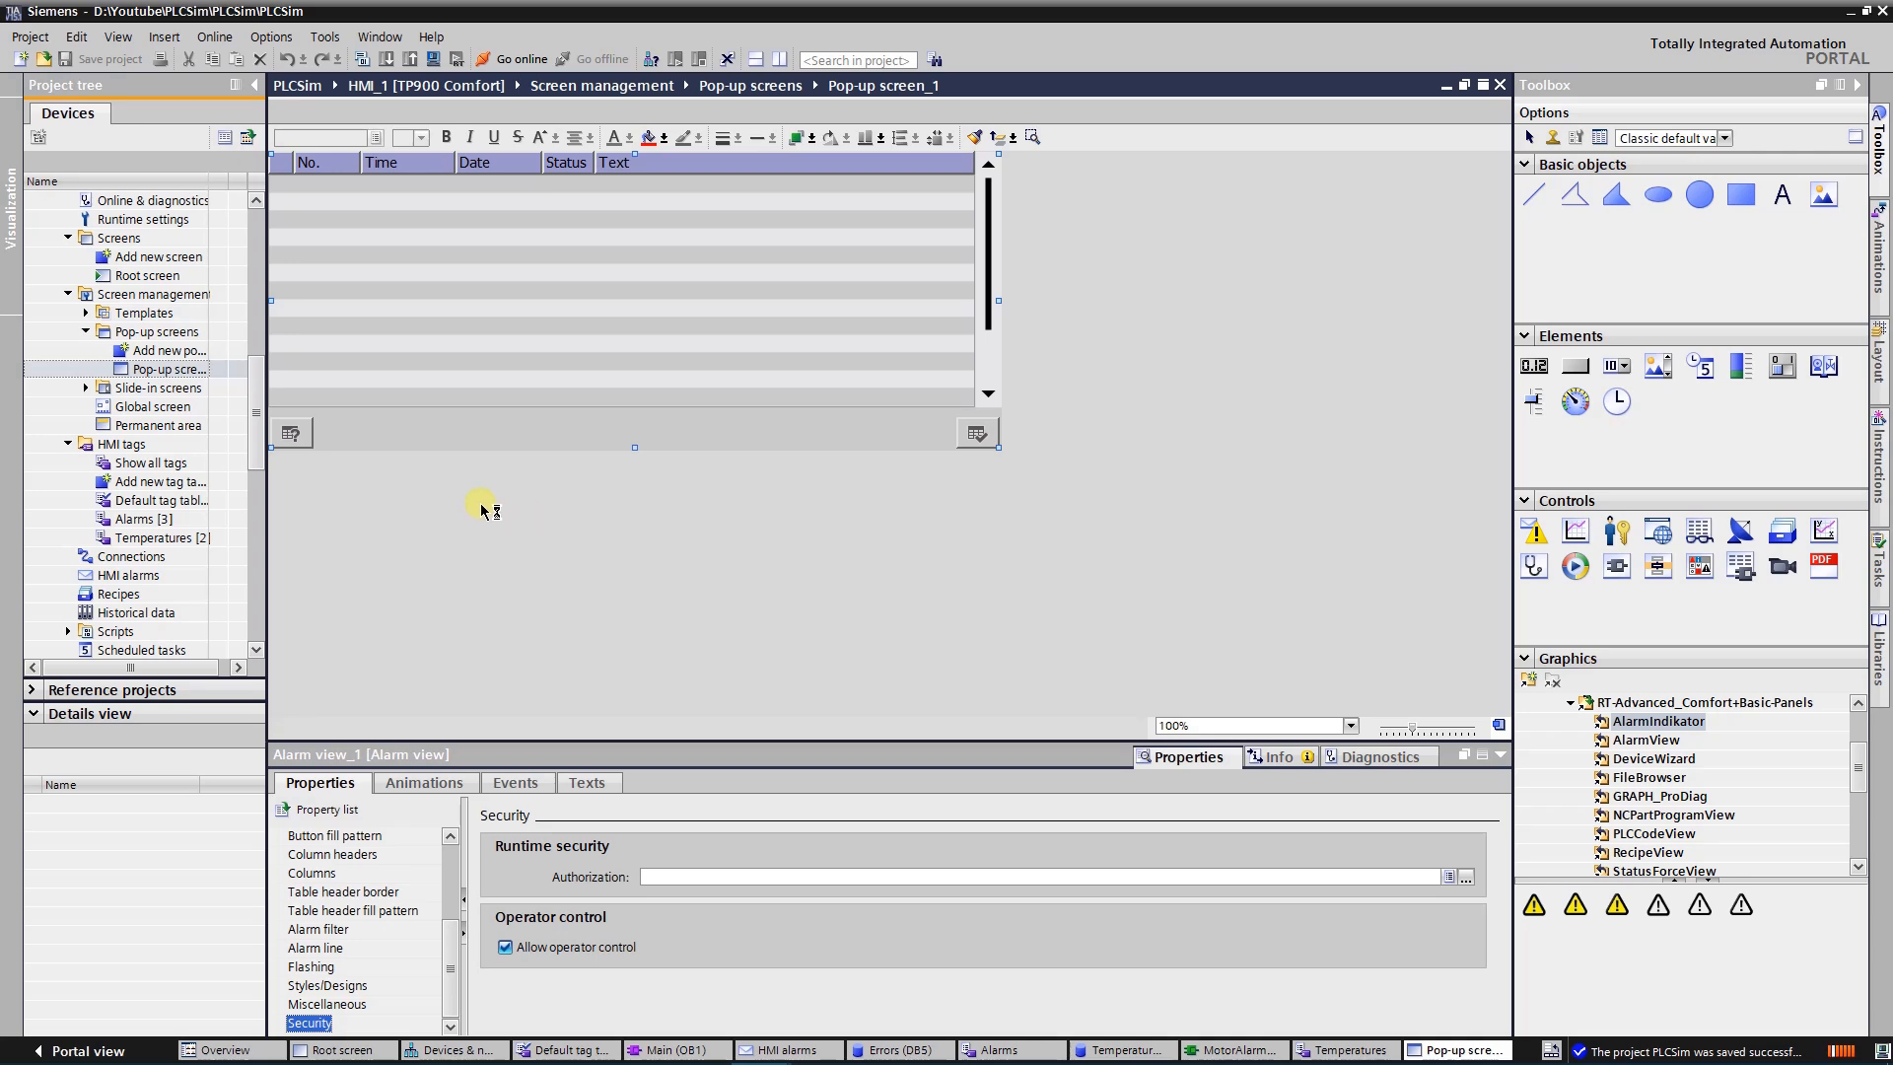
{"action": "double_click", "coordinate": [148, 275]}
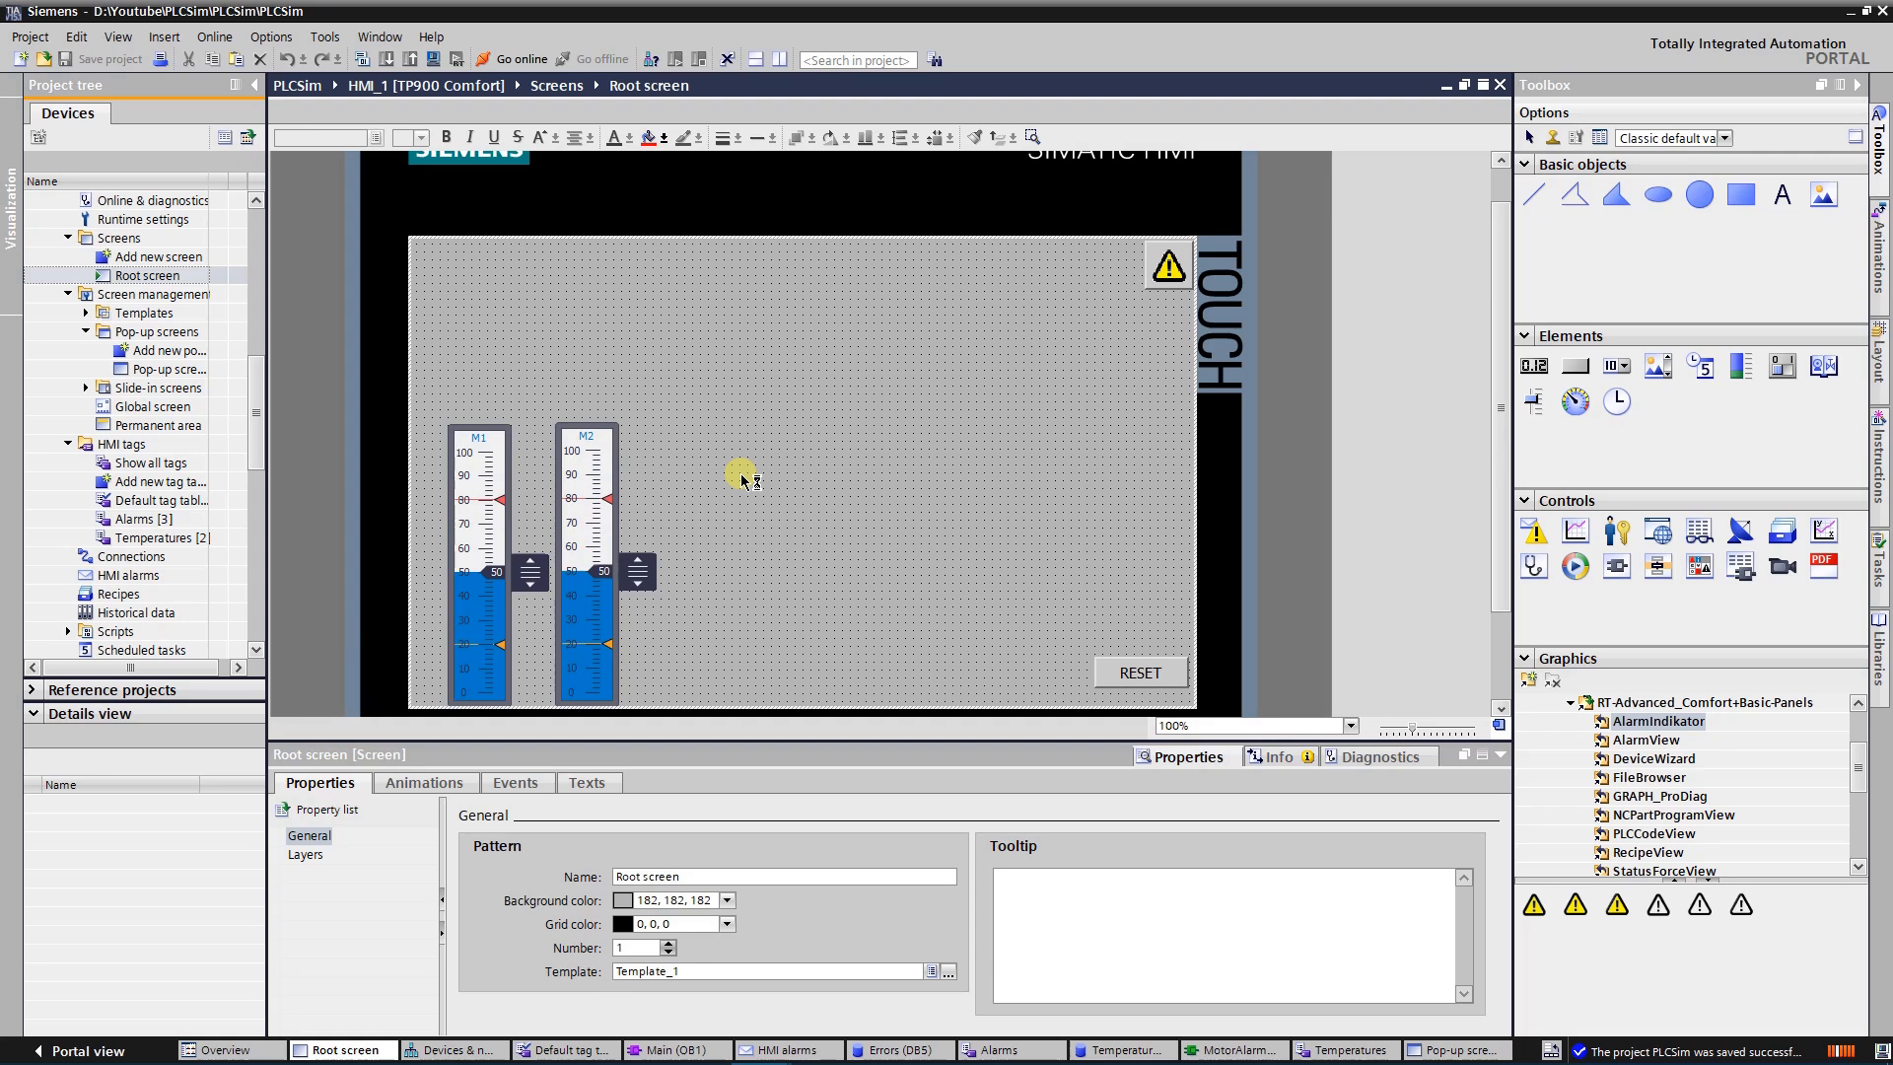
Examine the Visibility and Appearance animations of the warning-triangle button on the Root screen
{"action": "left_click", "coordinate": [1167, 262]}
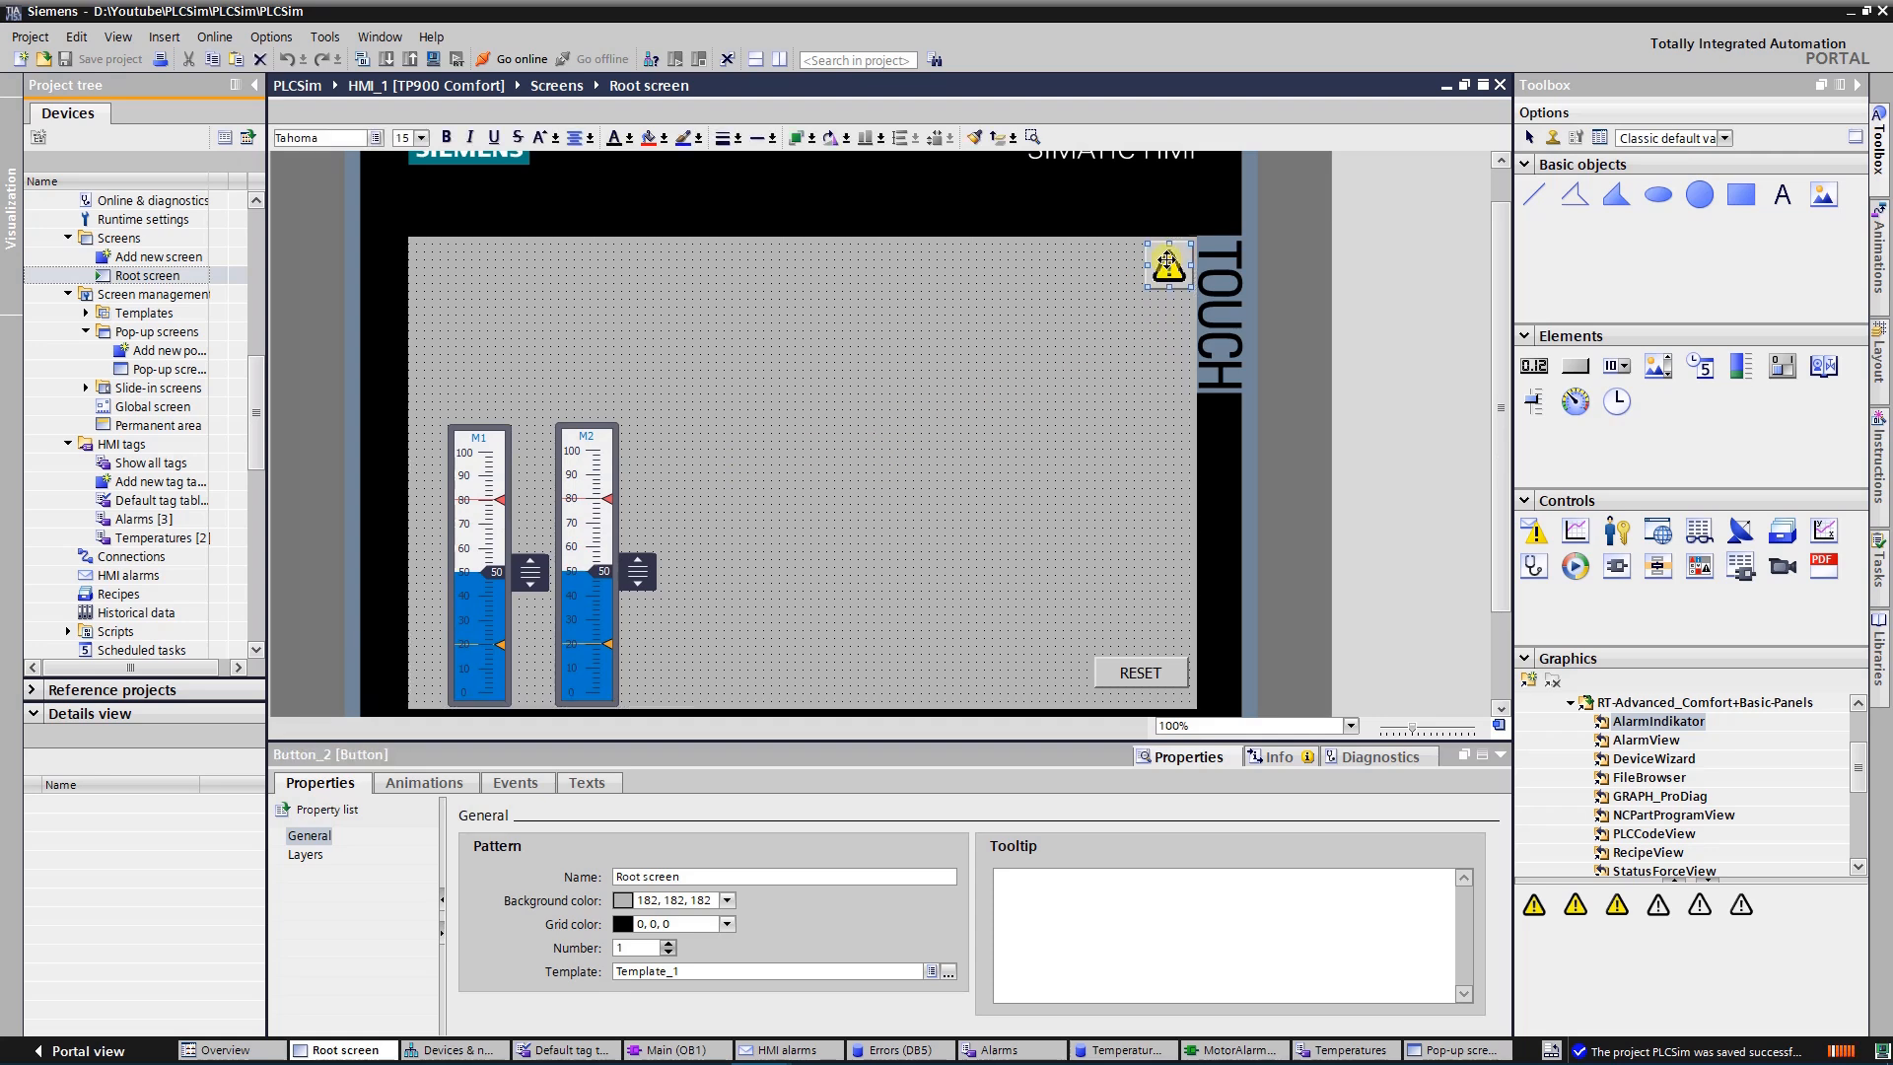
{"action": "left_click", "coordinate": [444, 784]}
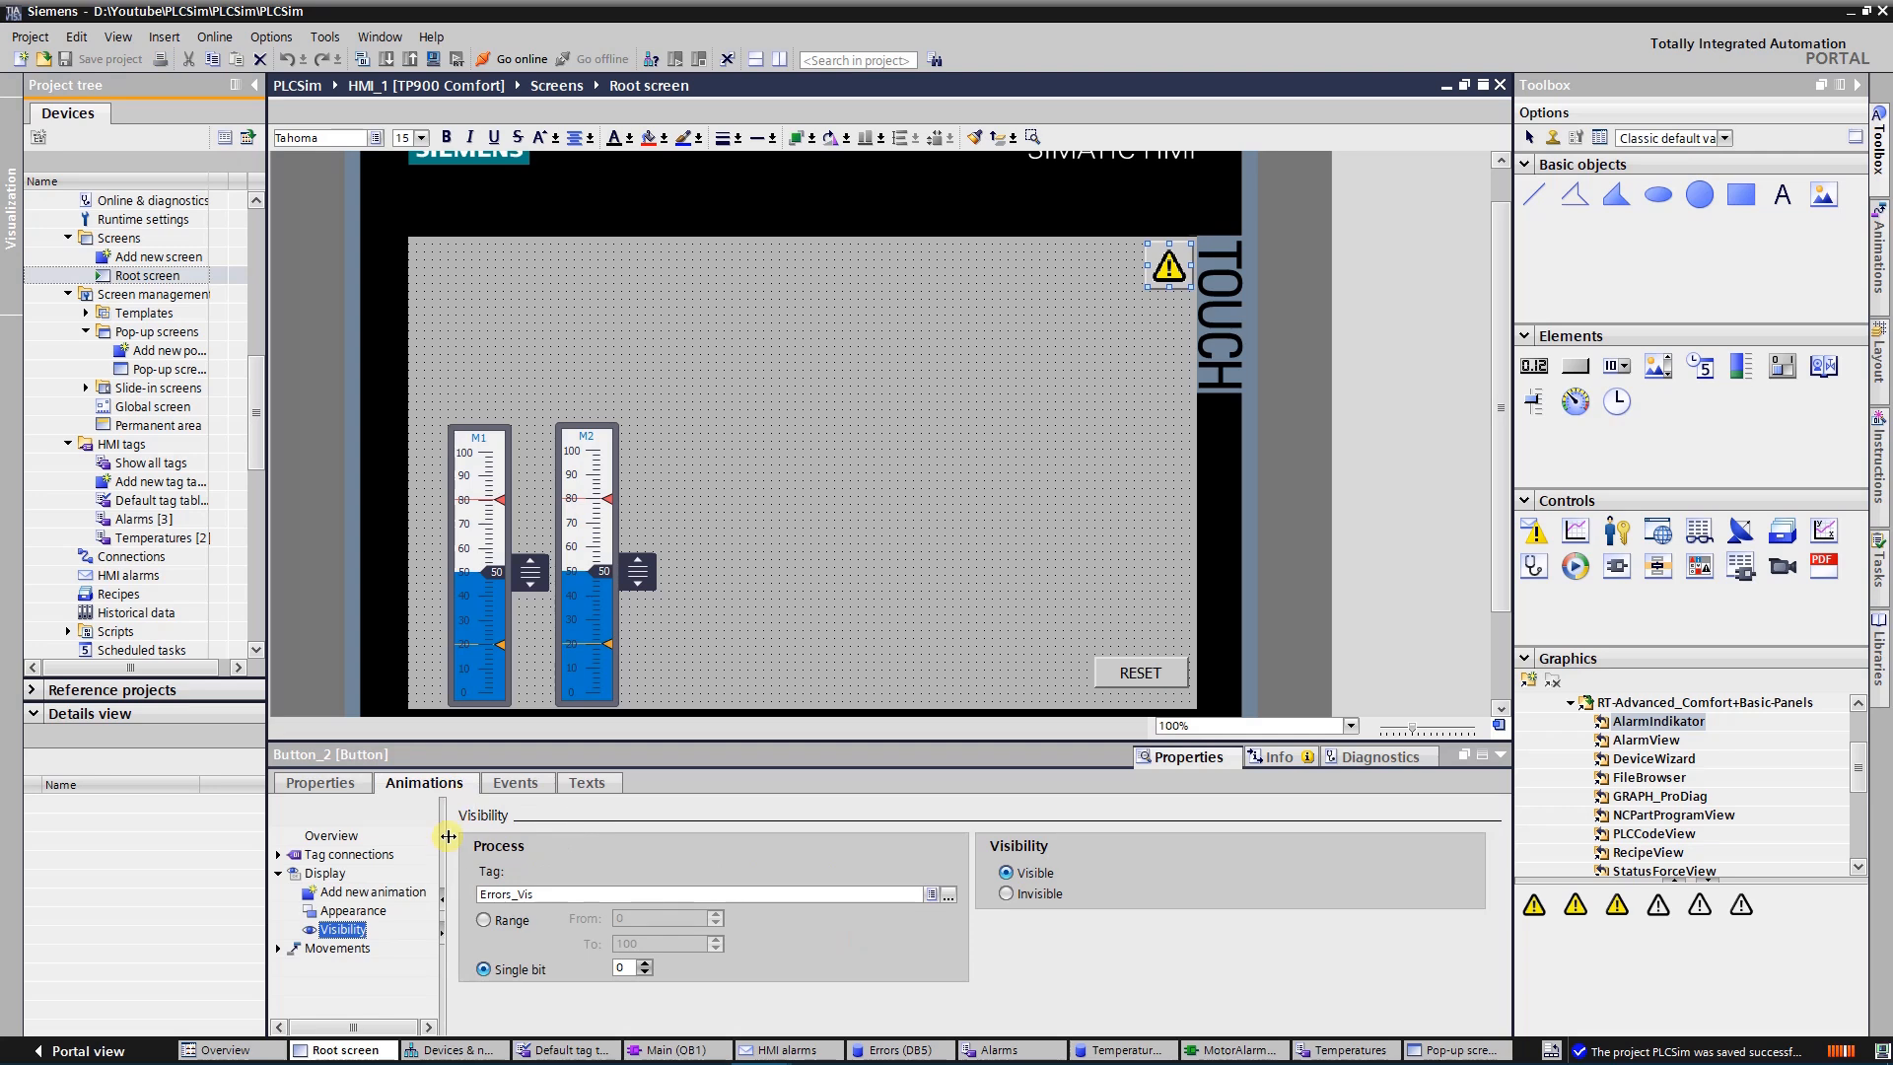
{"action": "left_click", "coordinate": [366, 910]}
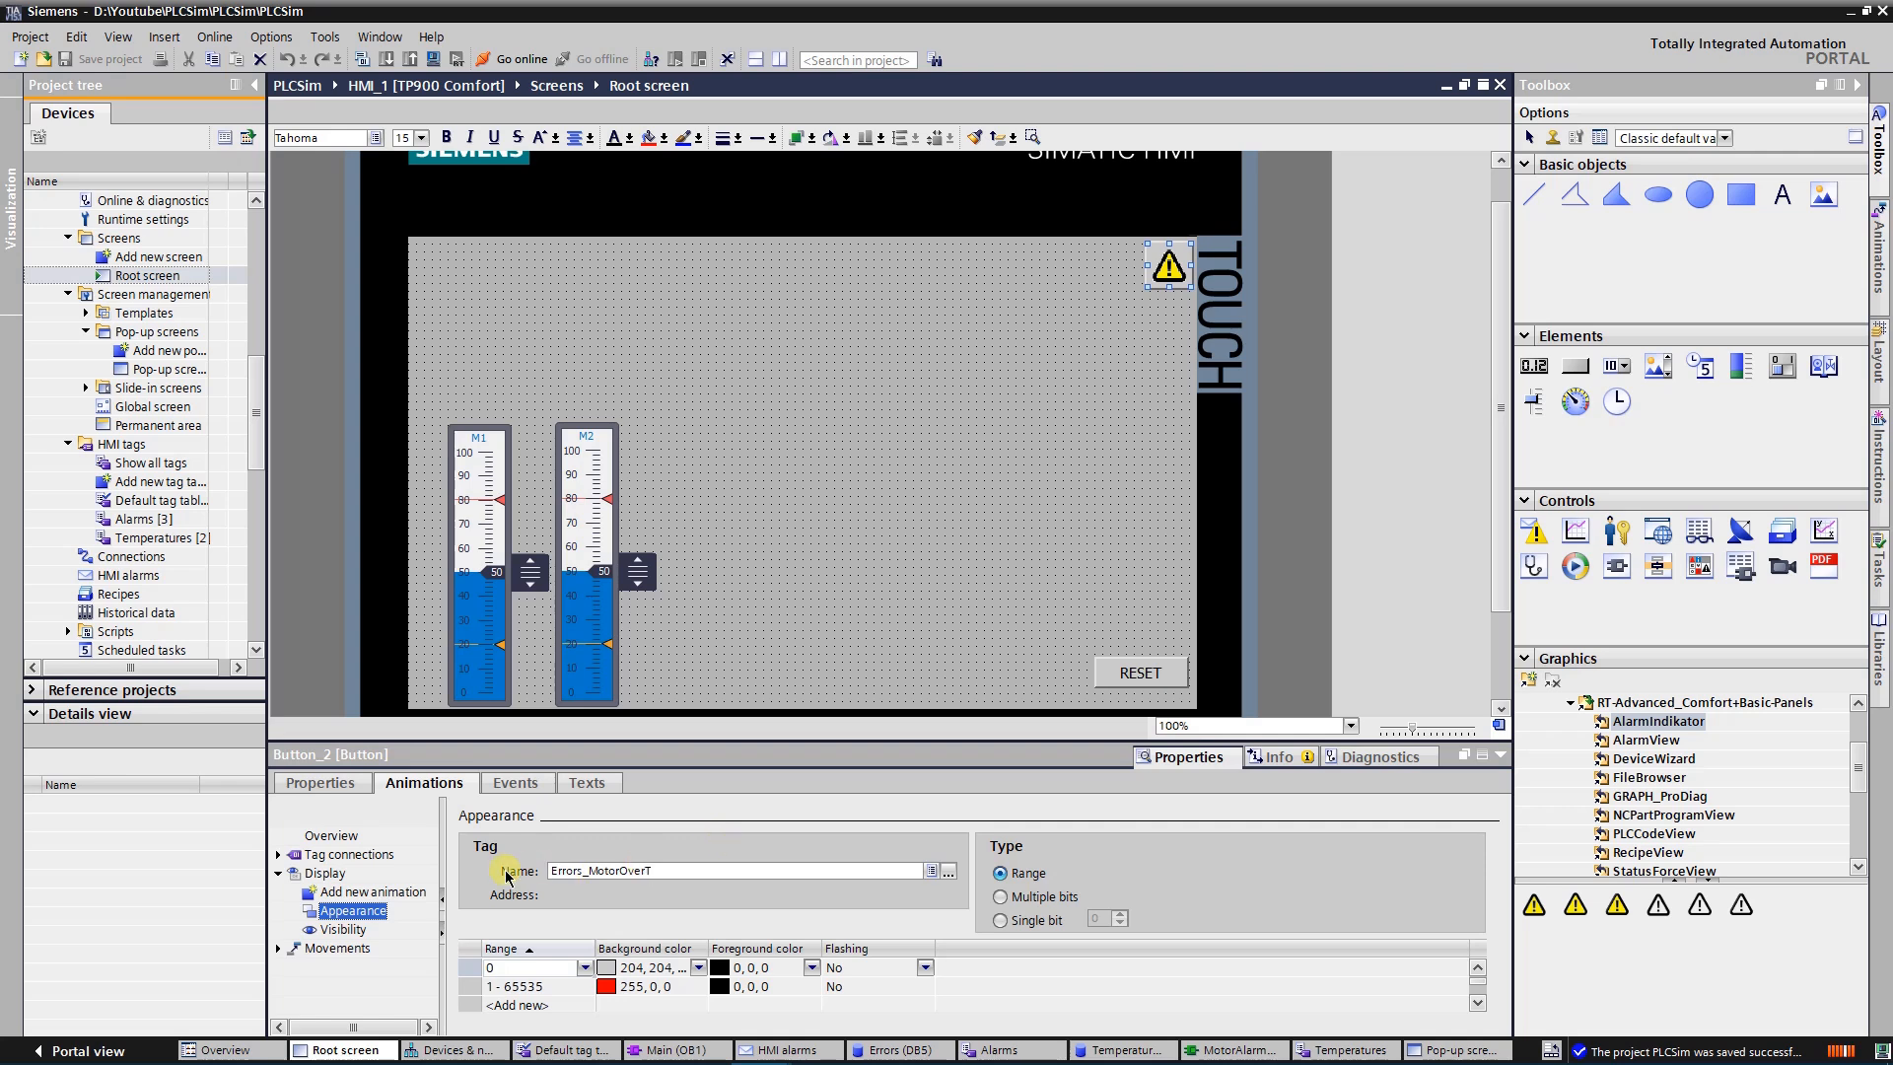
{"action": "left_click", "coordinate": [358, 934]}
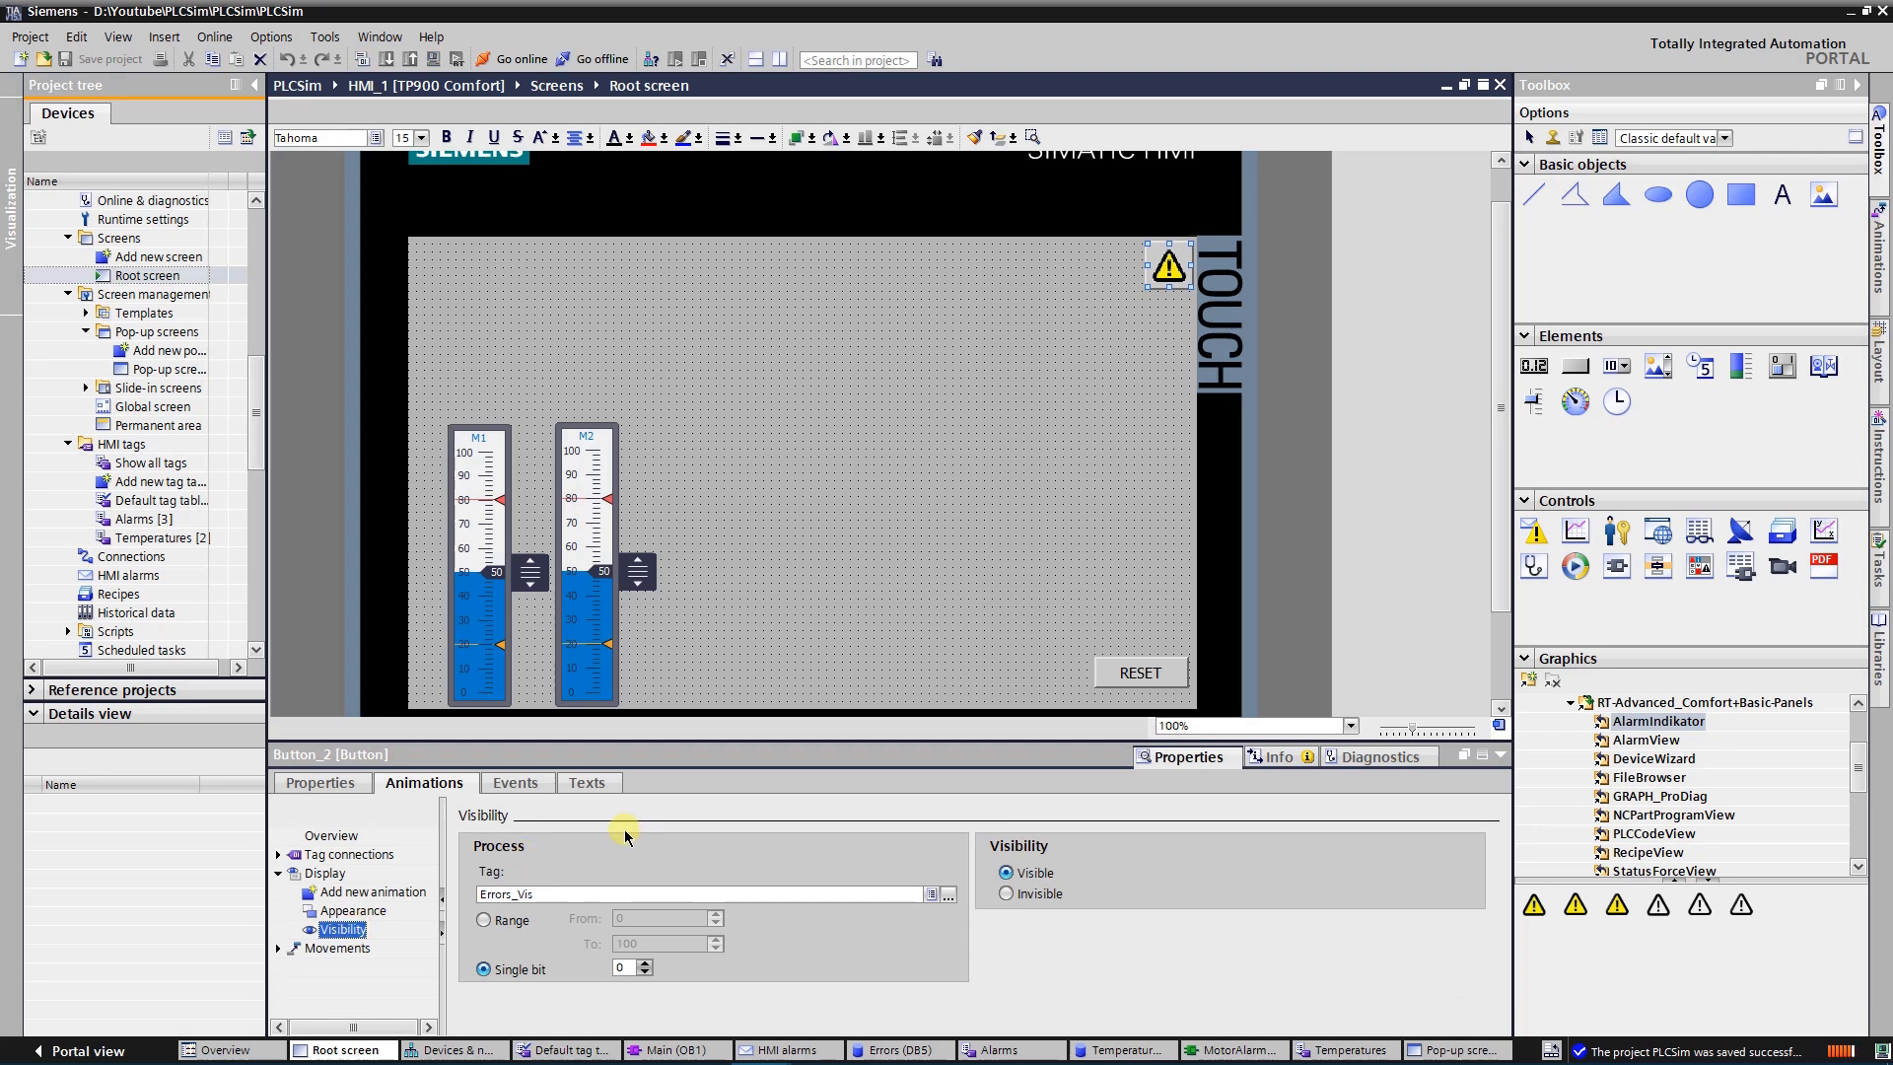
Examine the function assigned to the warning-triangle button's Click event, and return to its properties
{"action": "left_click", "coordinate": [514, 784]}
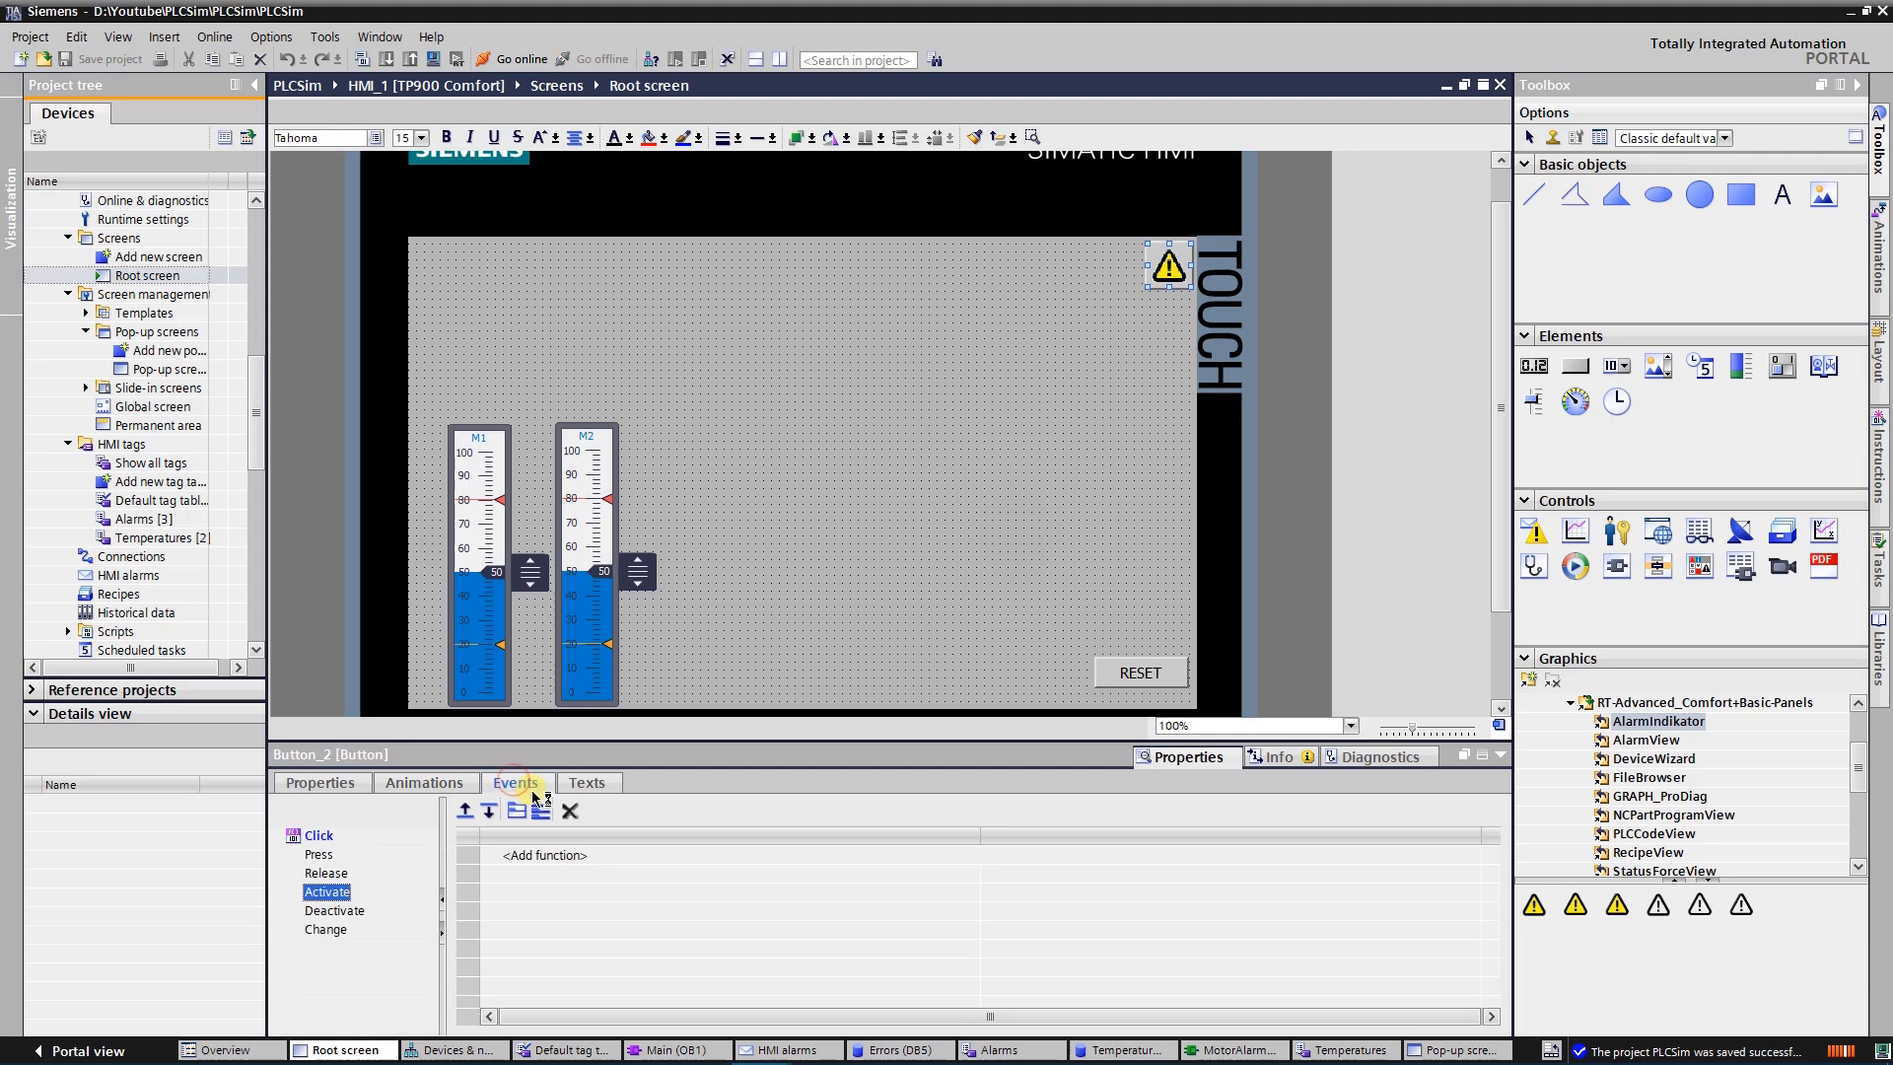
{"action": "left_click", "coordinate": [320, 836]}
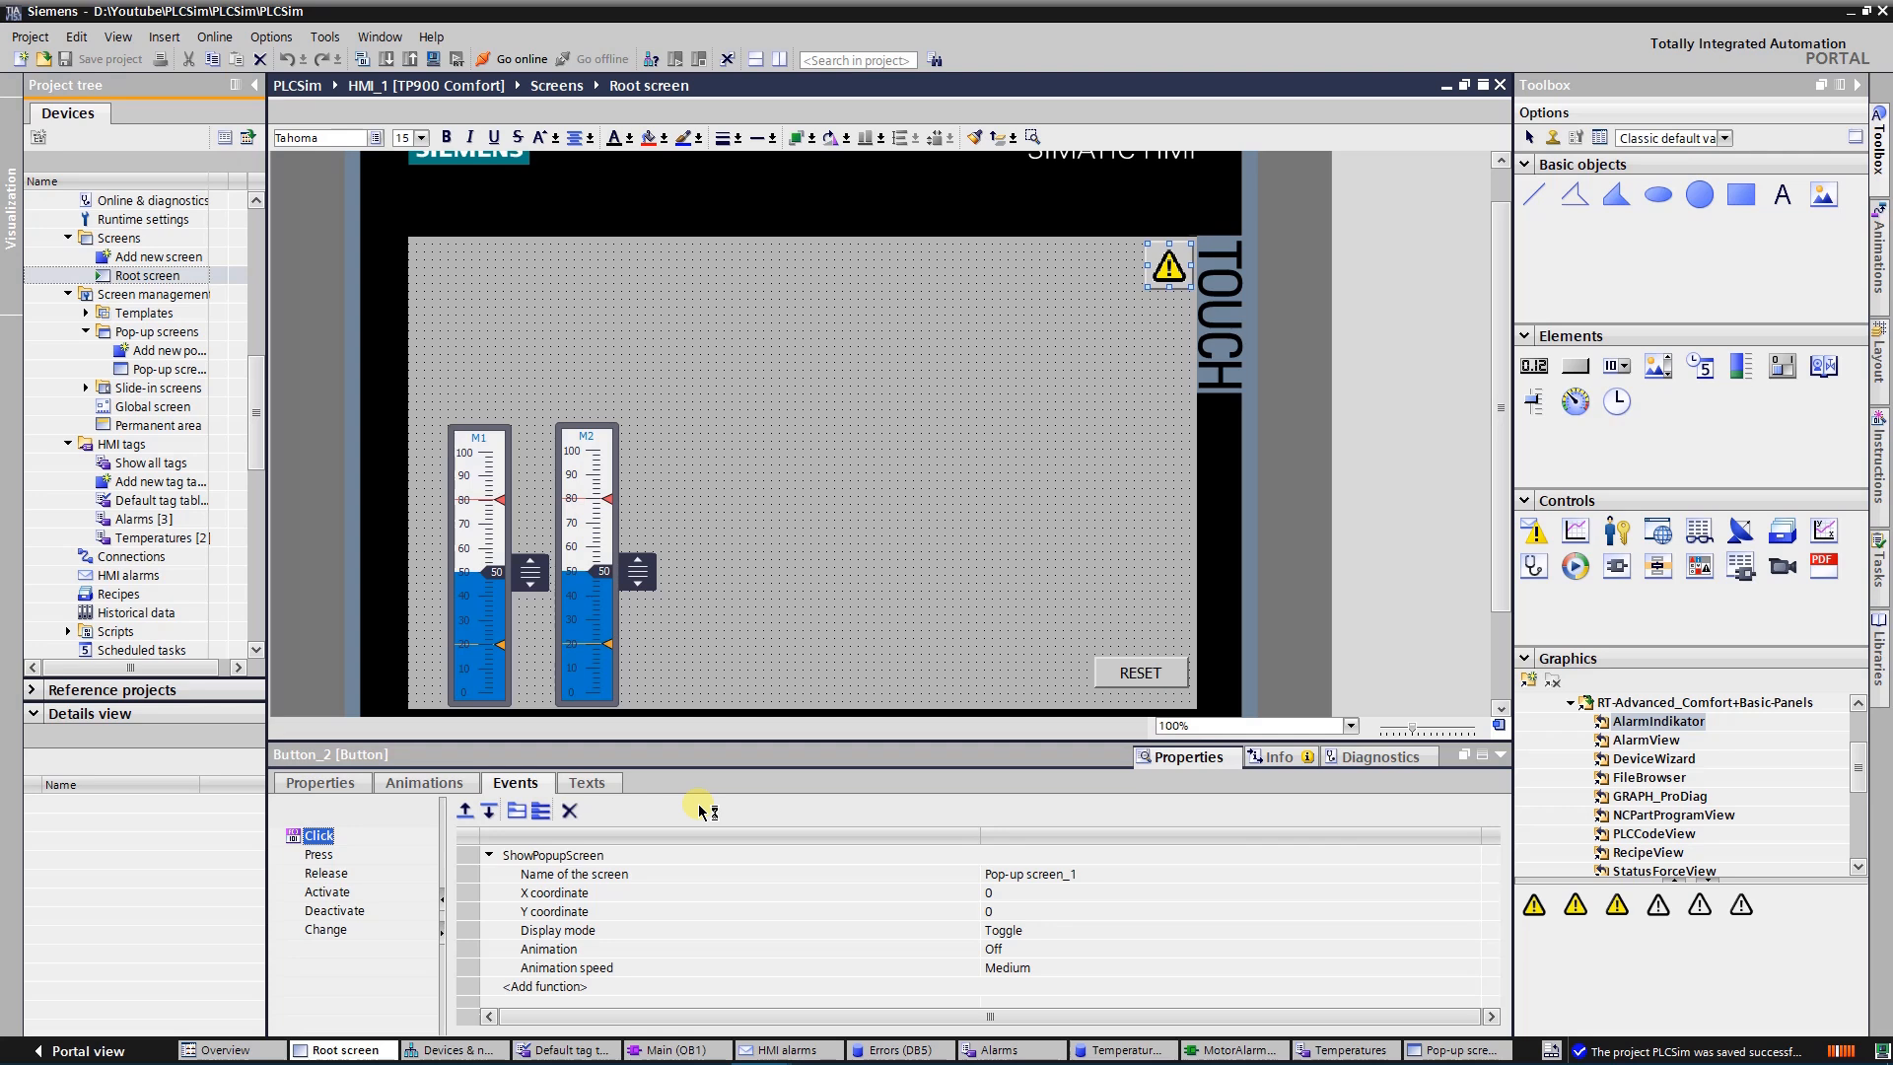
{"action": "left_click", "coordinate": [319, 784]}
Examine the functions assigned to the RESET button's Press and Release events
{"action": "left_click", "coordinate": [1124, 673]}
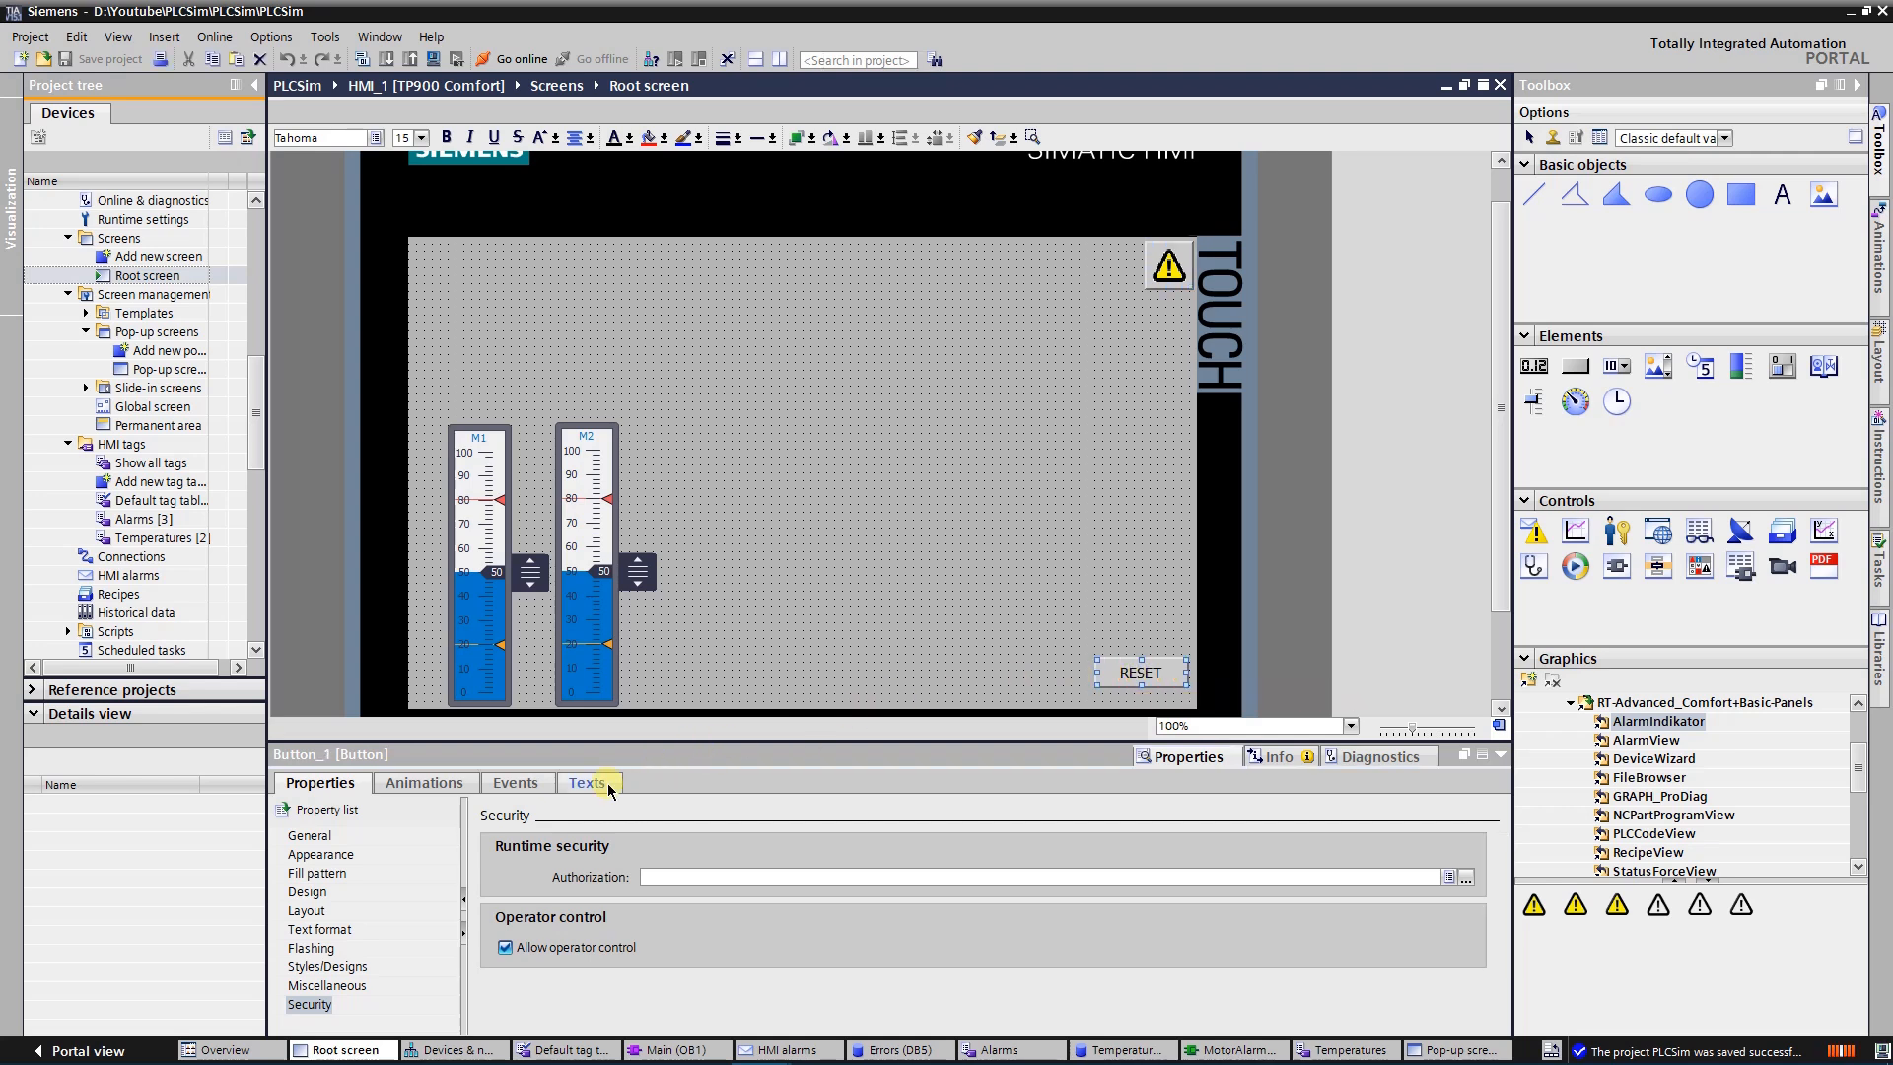
{"action": "left_click", "coordinate": [523, 784]}
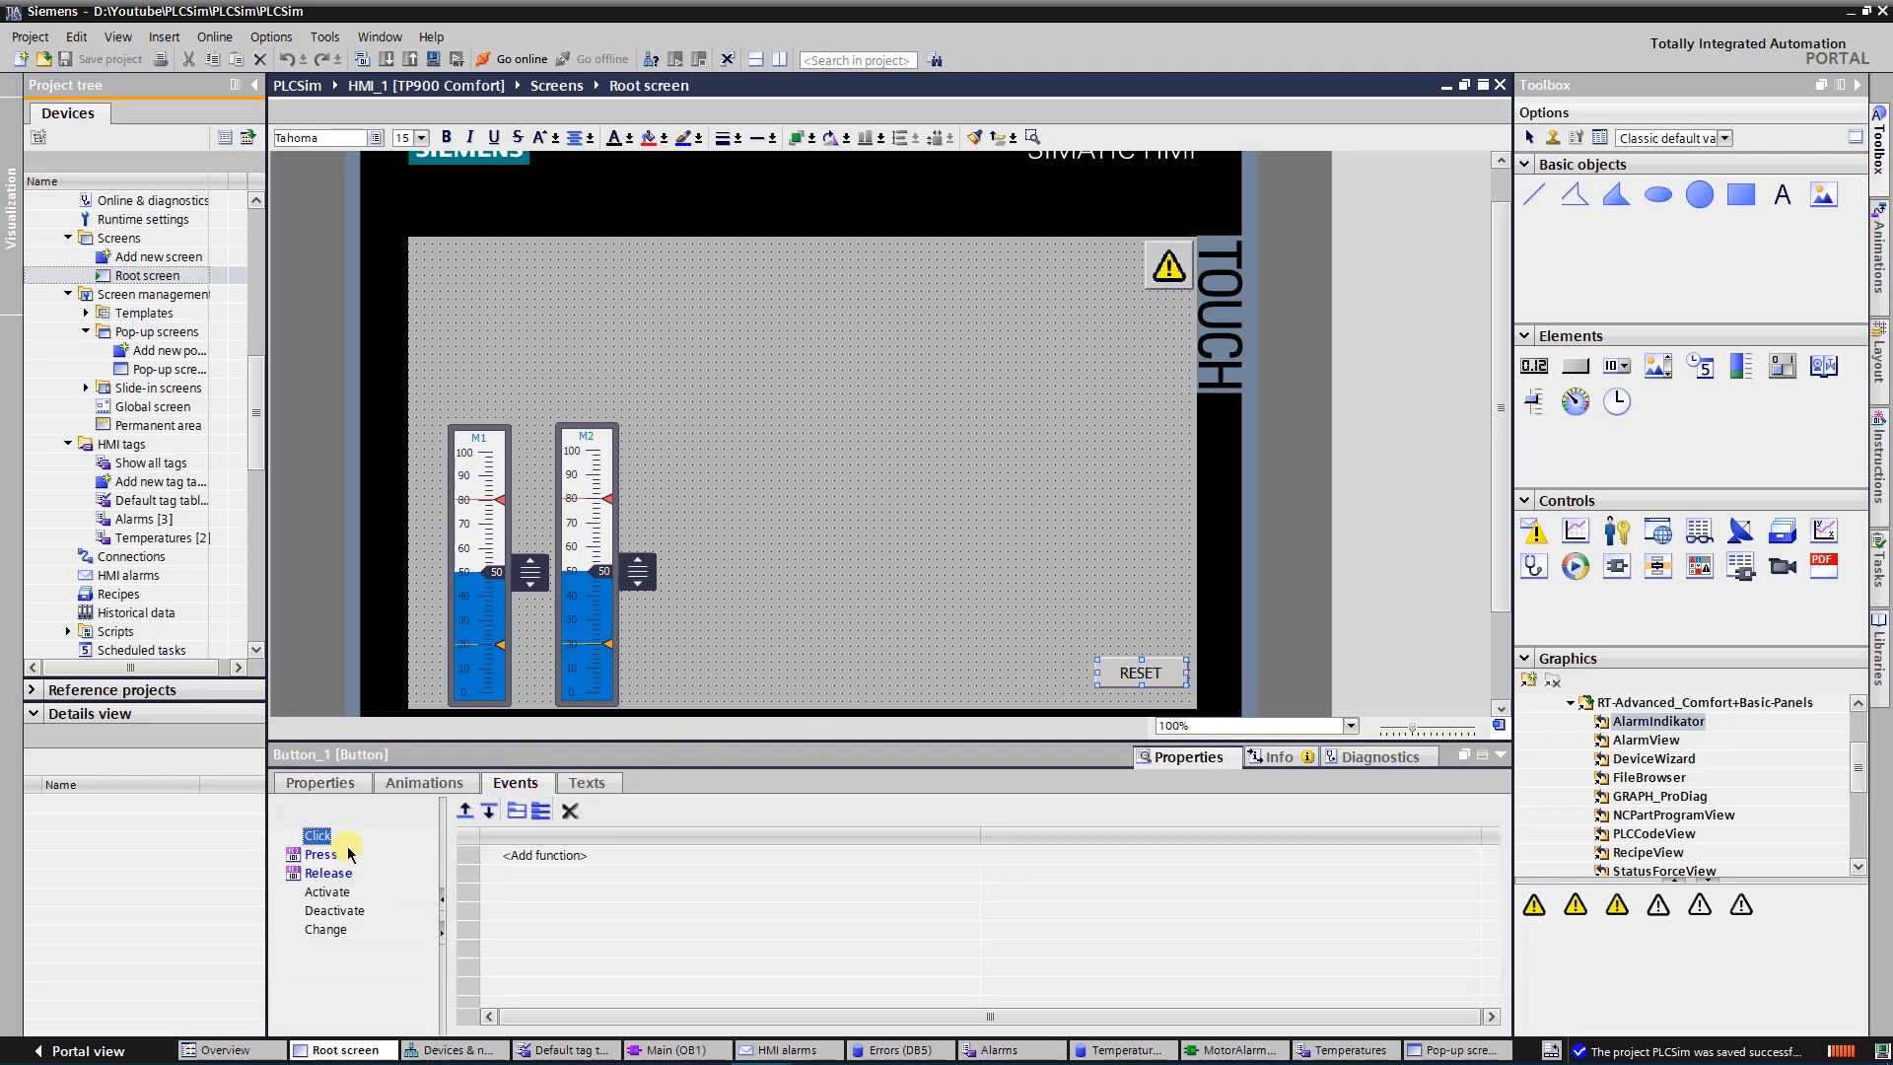
{"action": "left_click", "coordinate": [331, 858]}
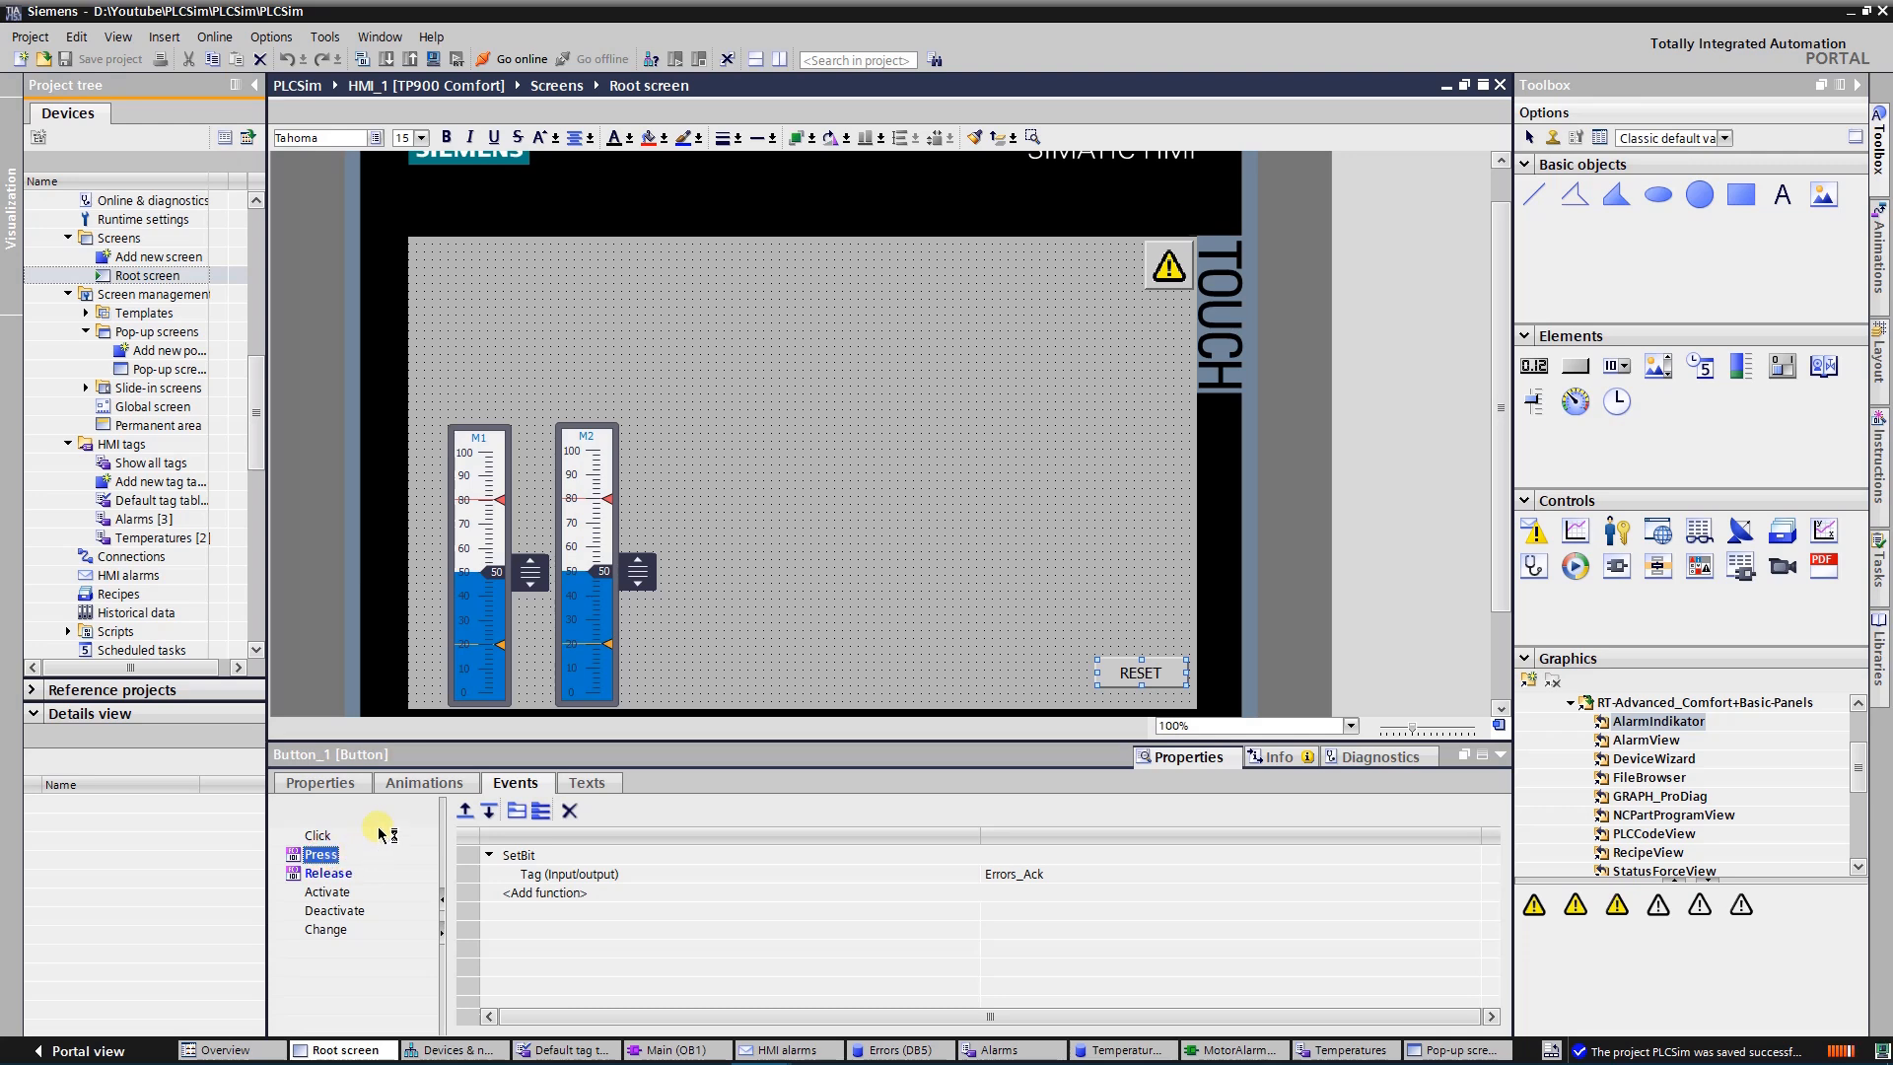
{"action": "left_click", "coordinate": [350, 874]}
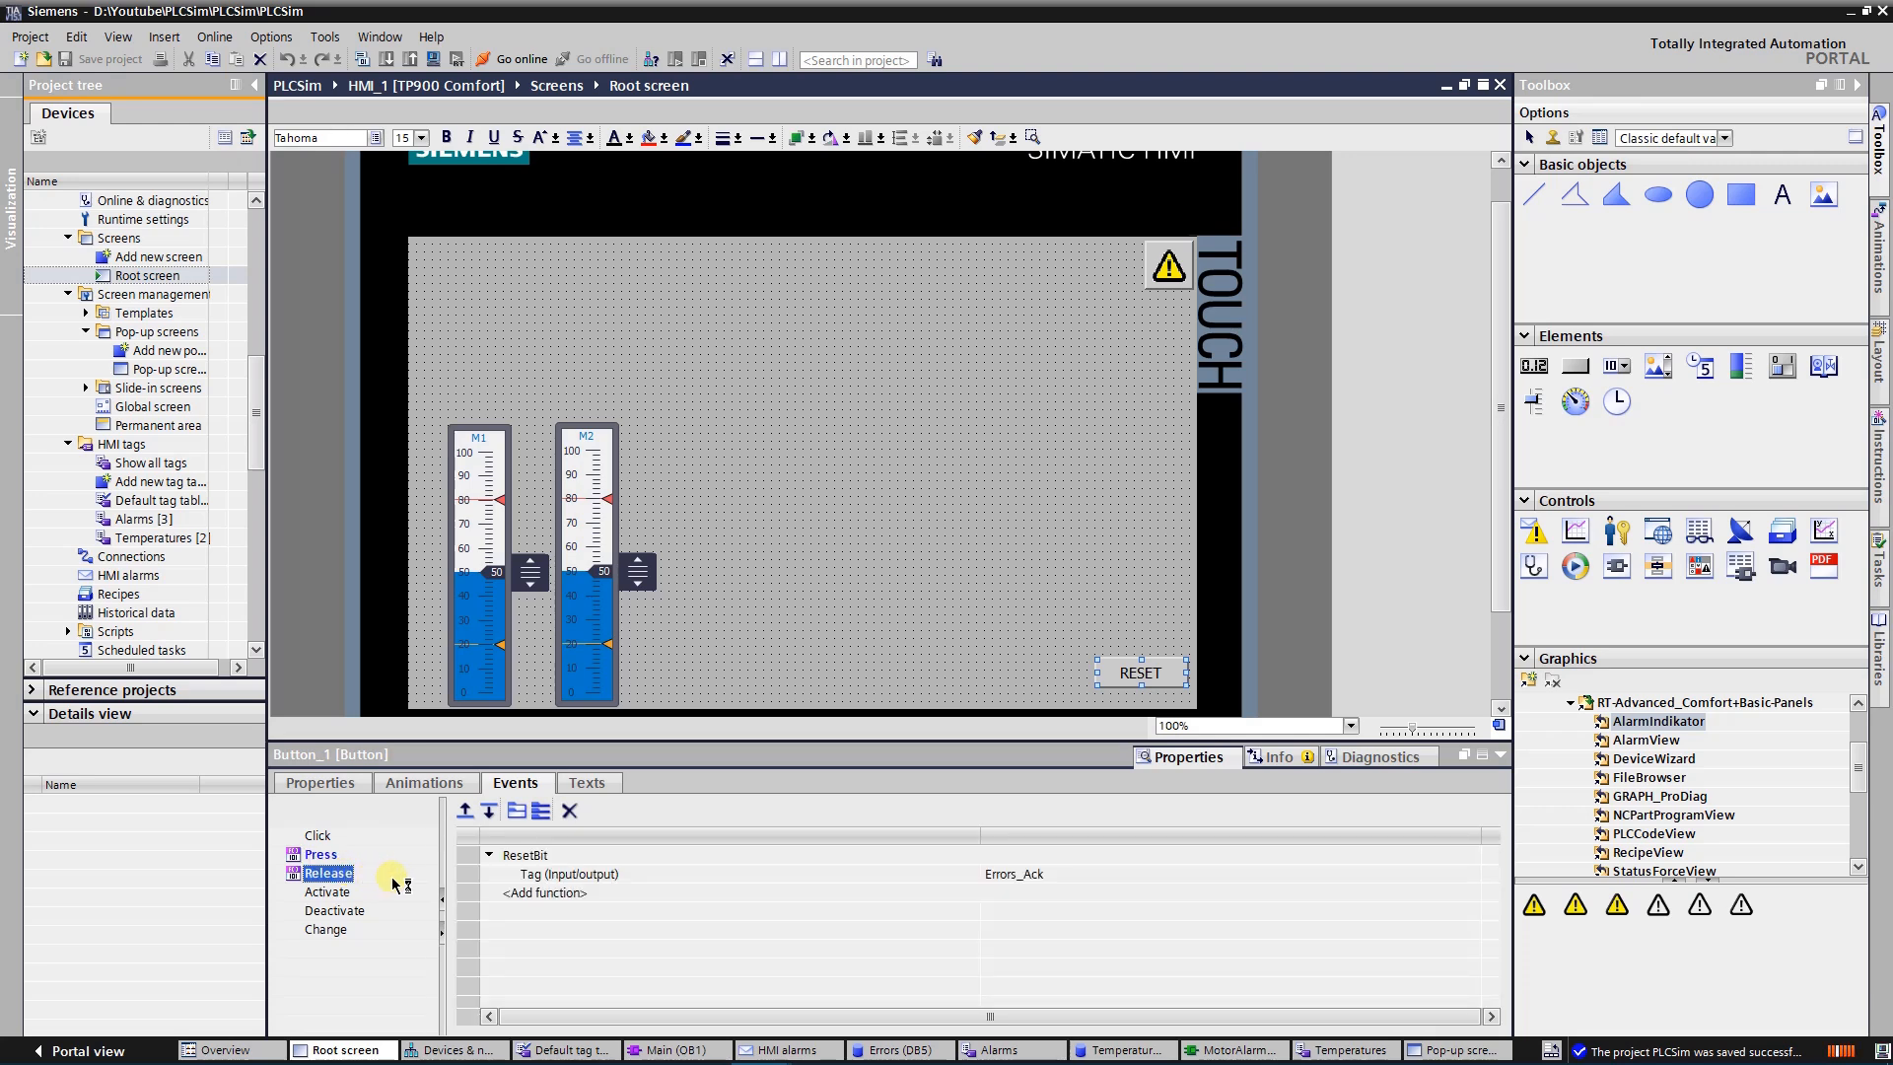
Start the HMI simulation of the Root screen and reposition the runtime window over the project
{"action": "left_click", "coordinate": [746, 576]}
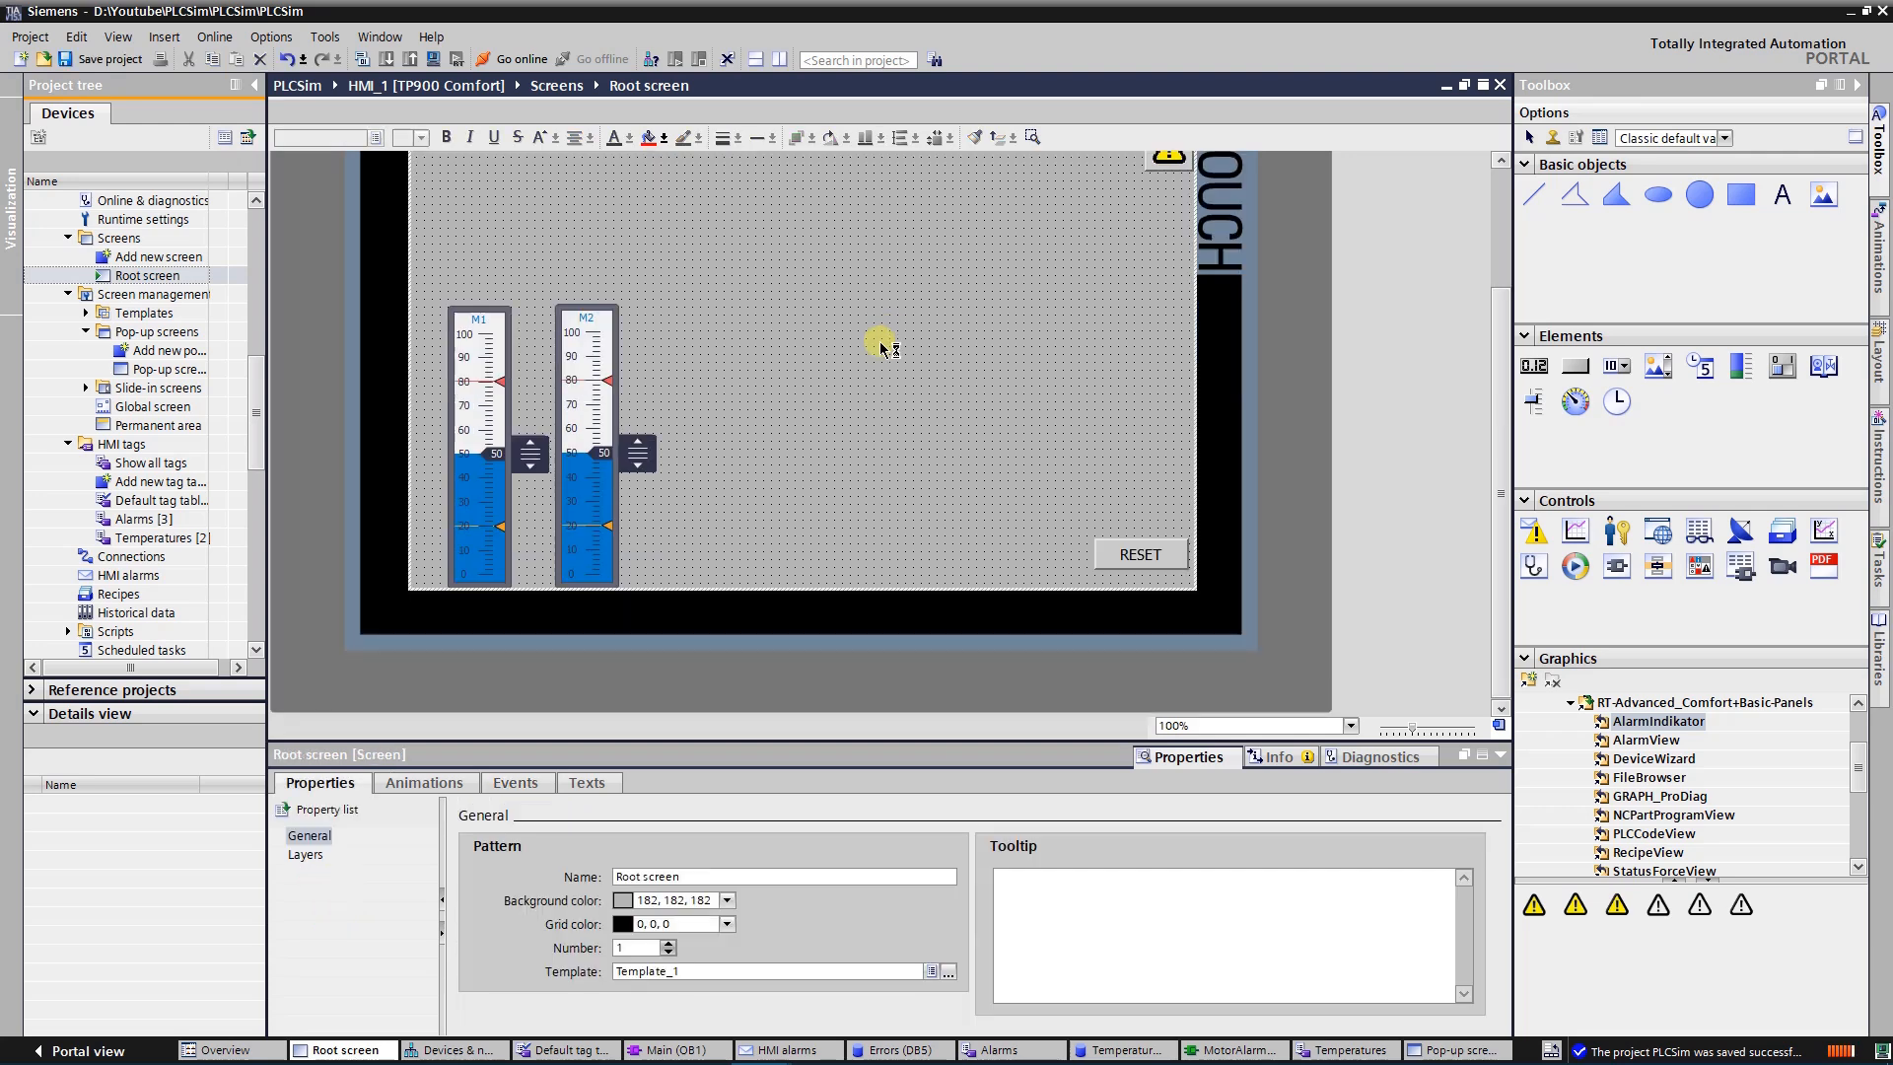
{"action": "scroll", "coordinate": [633, 264], "scroll_direction": "down", "scroll_amount": 3}
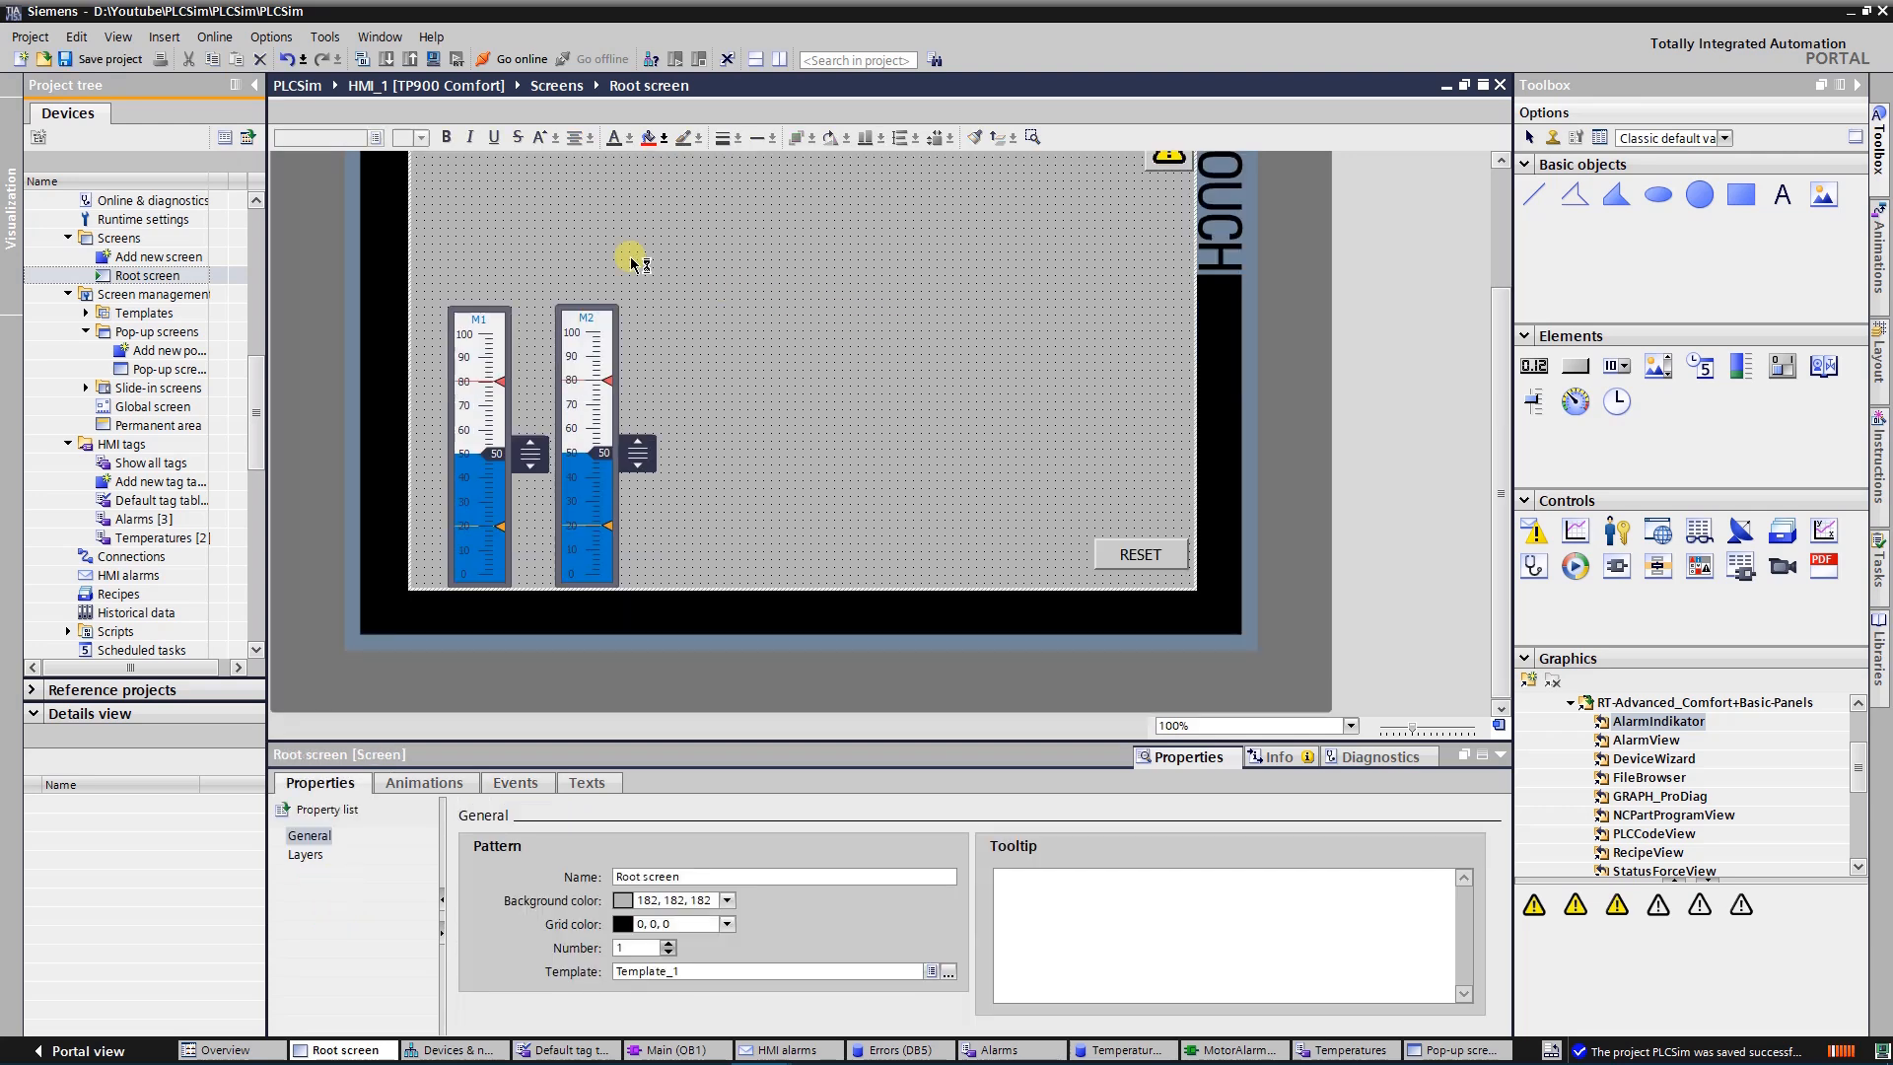
{"action": "left_click", "coordinate": [433, 59]}
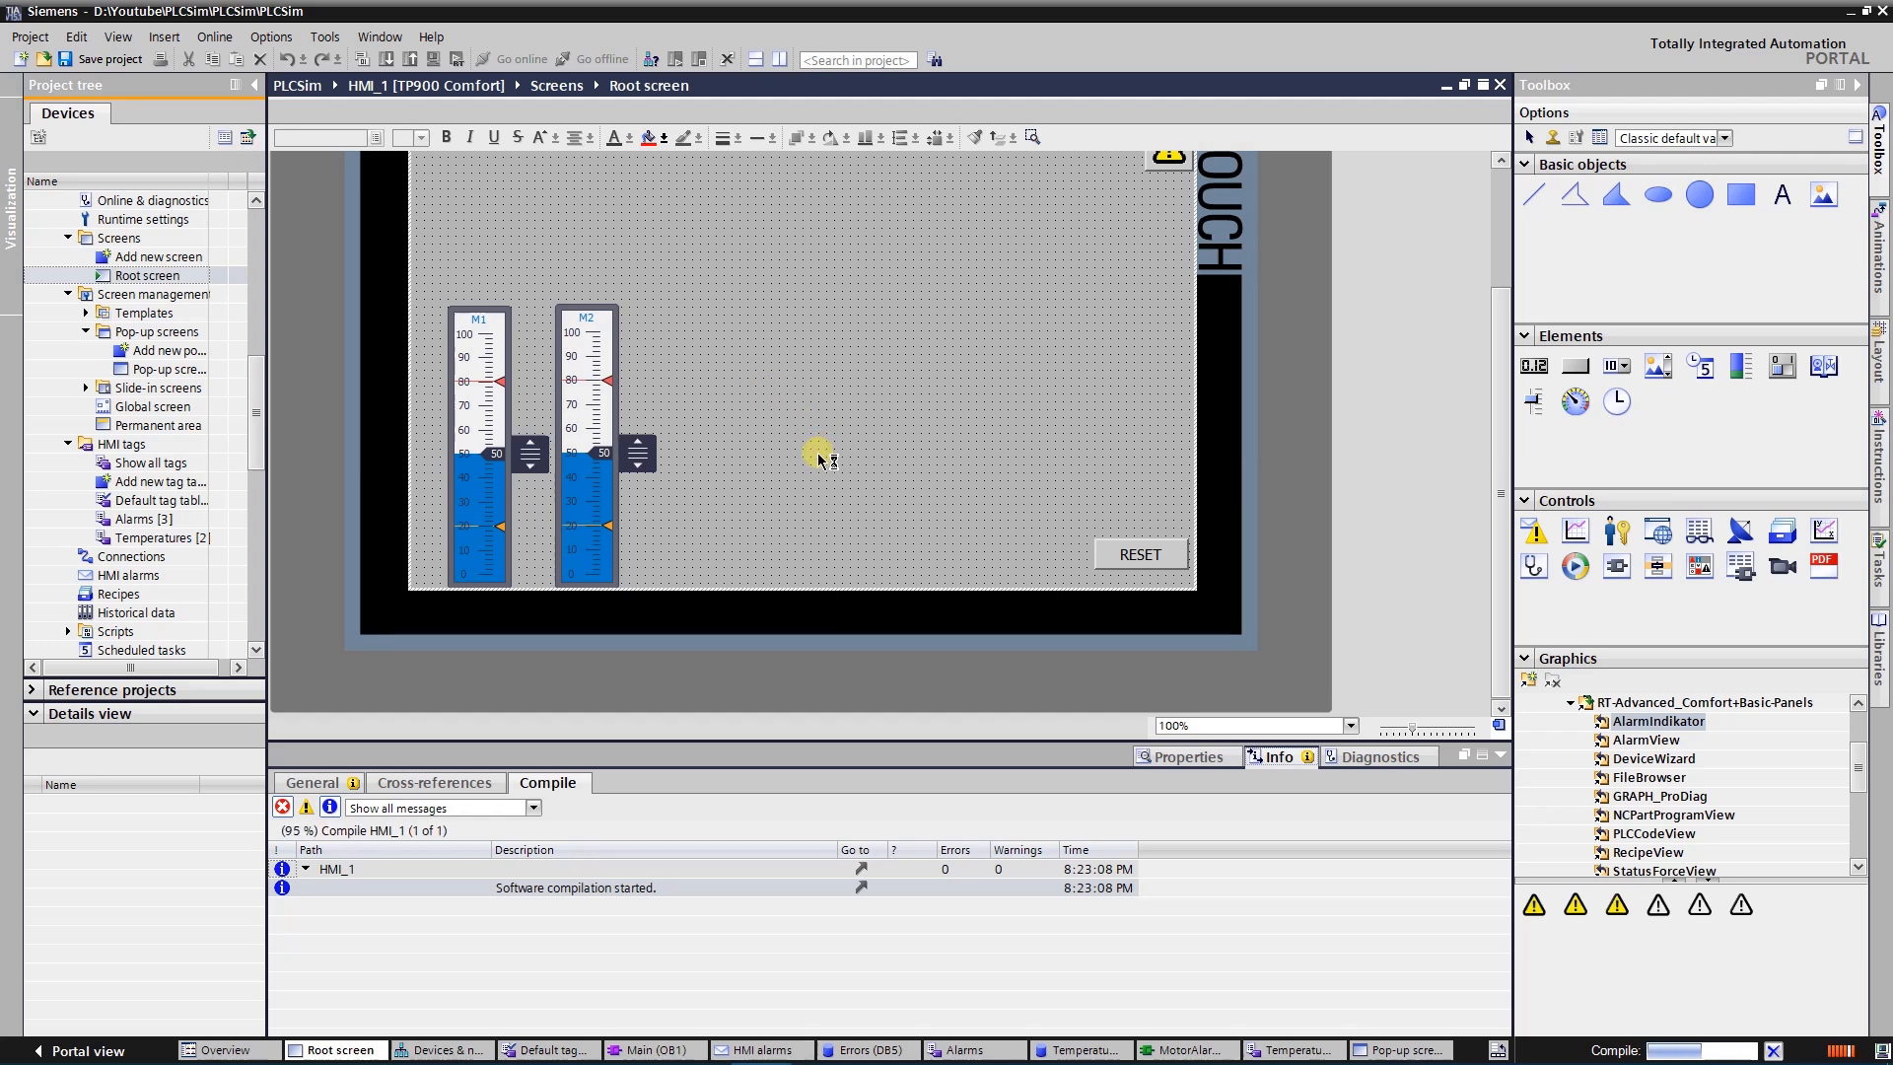
{"action": "left_click", "coordinate": [1071, 604]}
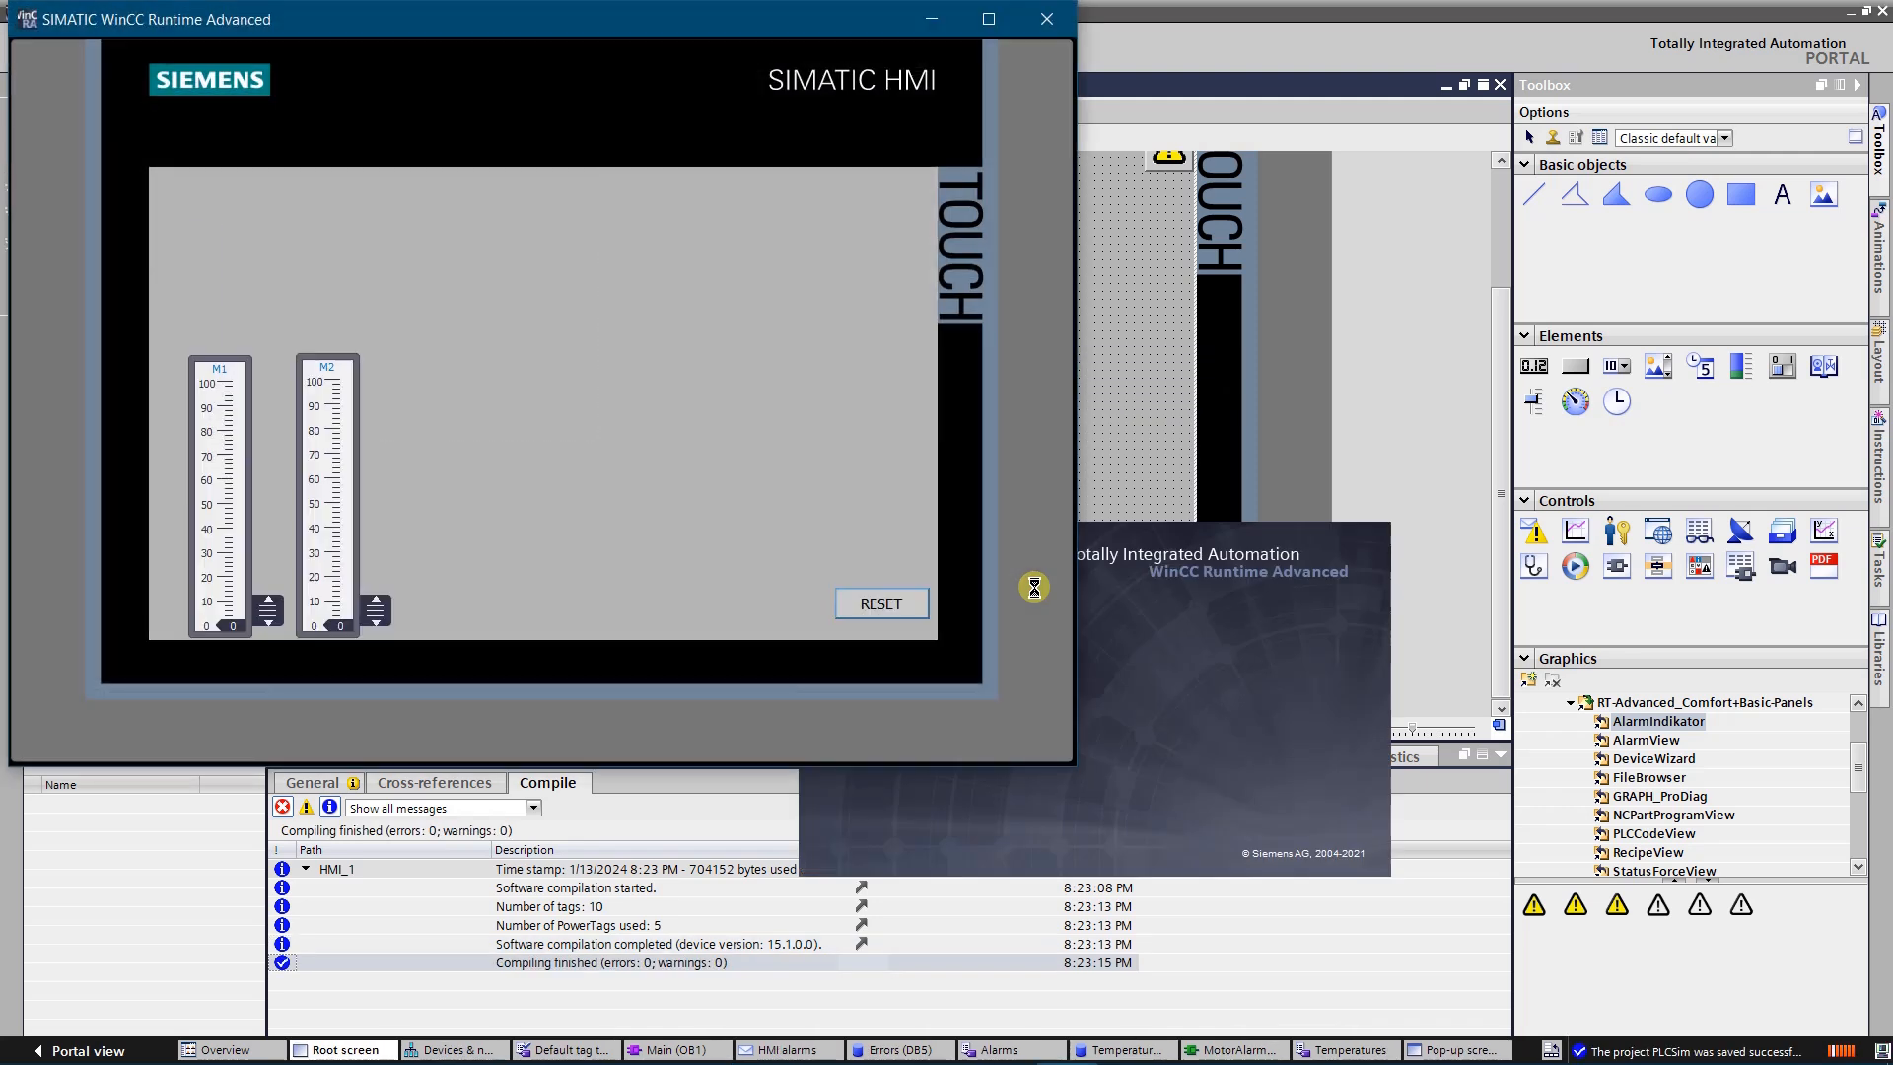
{"action": "left_click_drag", "start_coordinate": [553, 22], "coordinate": [793, 109]}
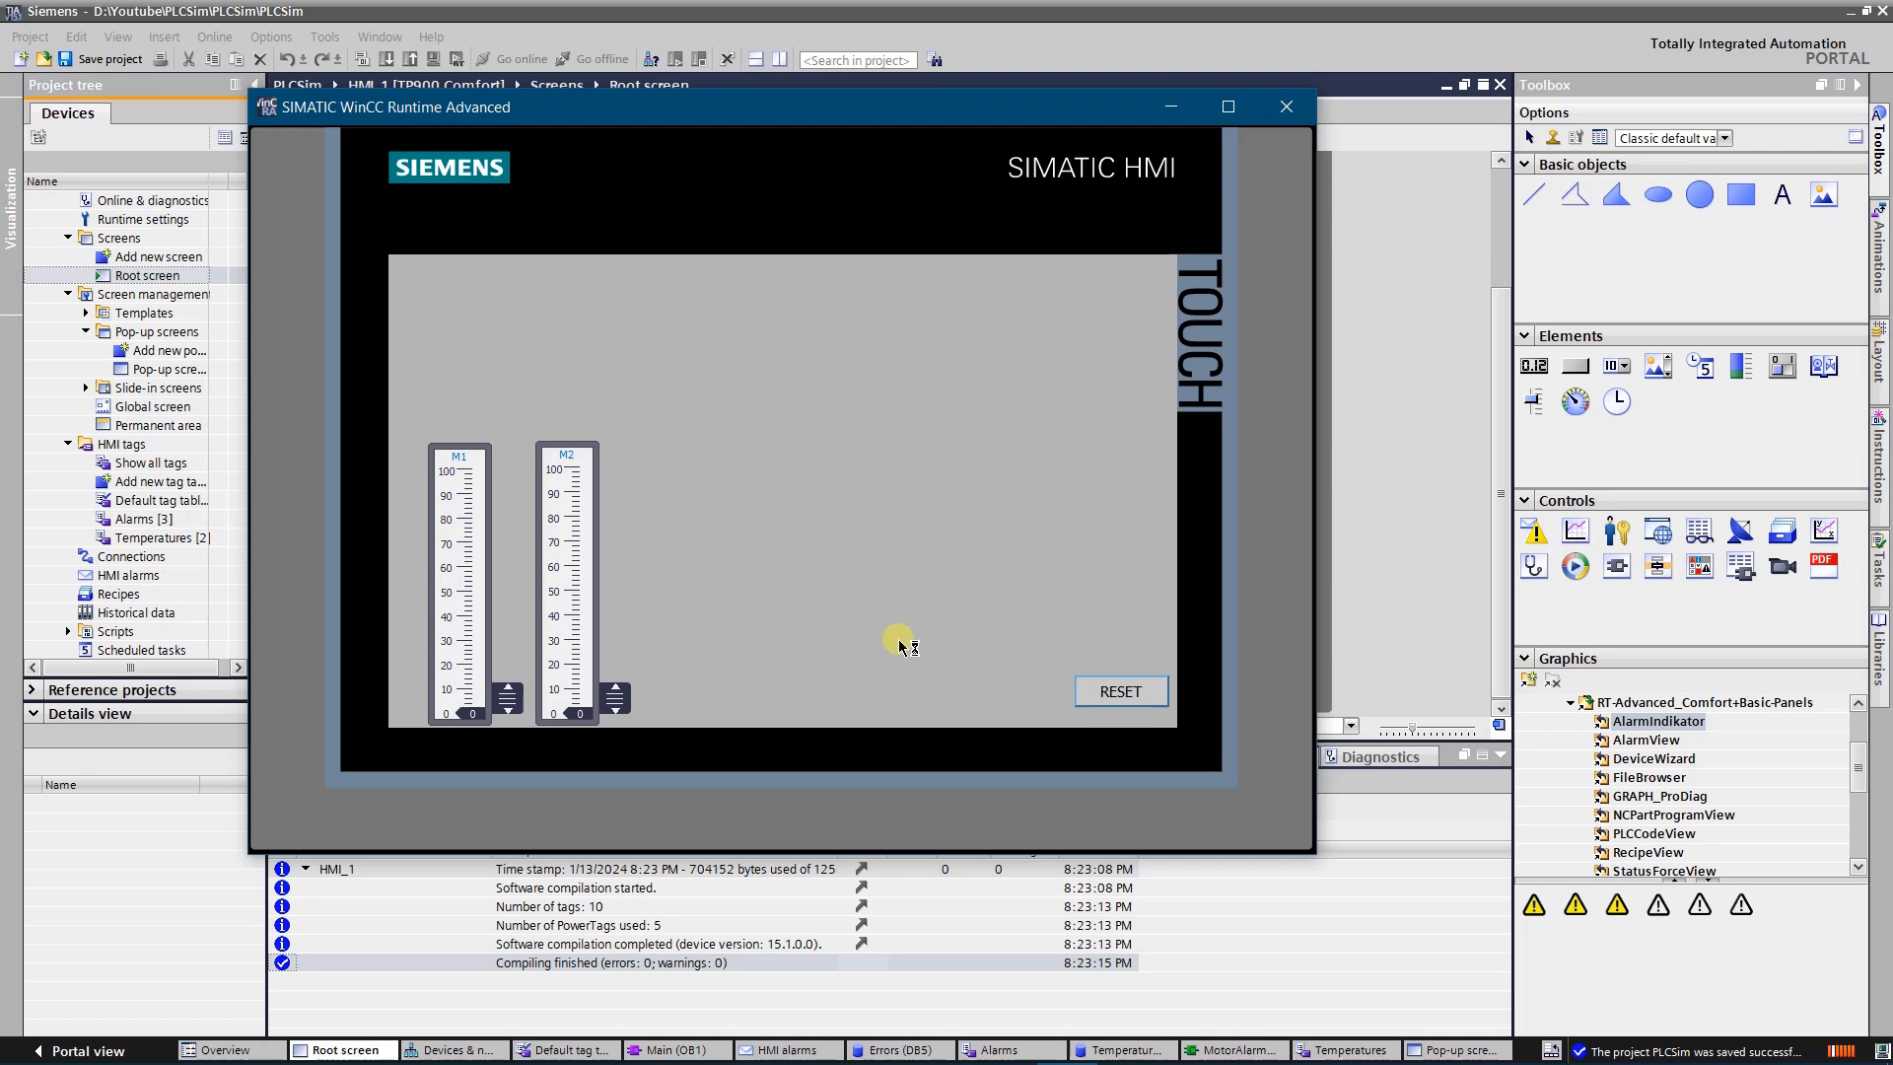
Raise the M1 temperature slider to 75 and open the alarm pop-up with the warning button
{"action": "left_click_drag", "start_coordinate": [508, 705], "coordinate": [527, 535]}
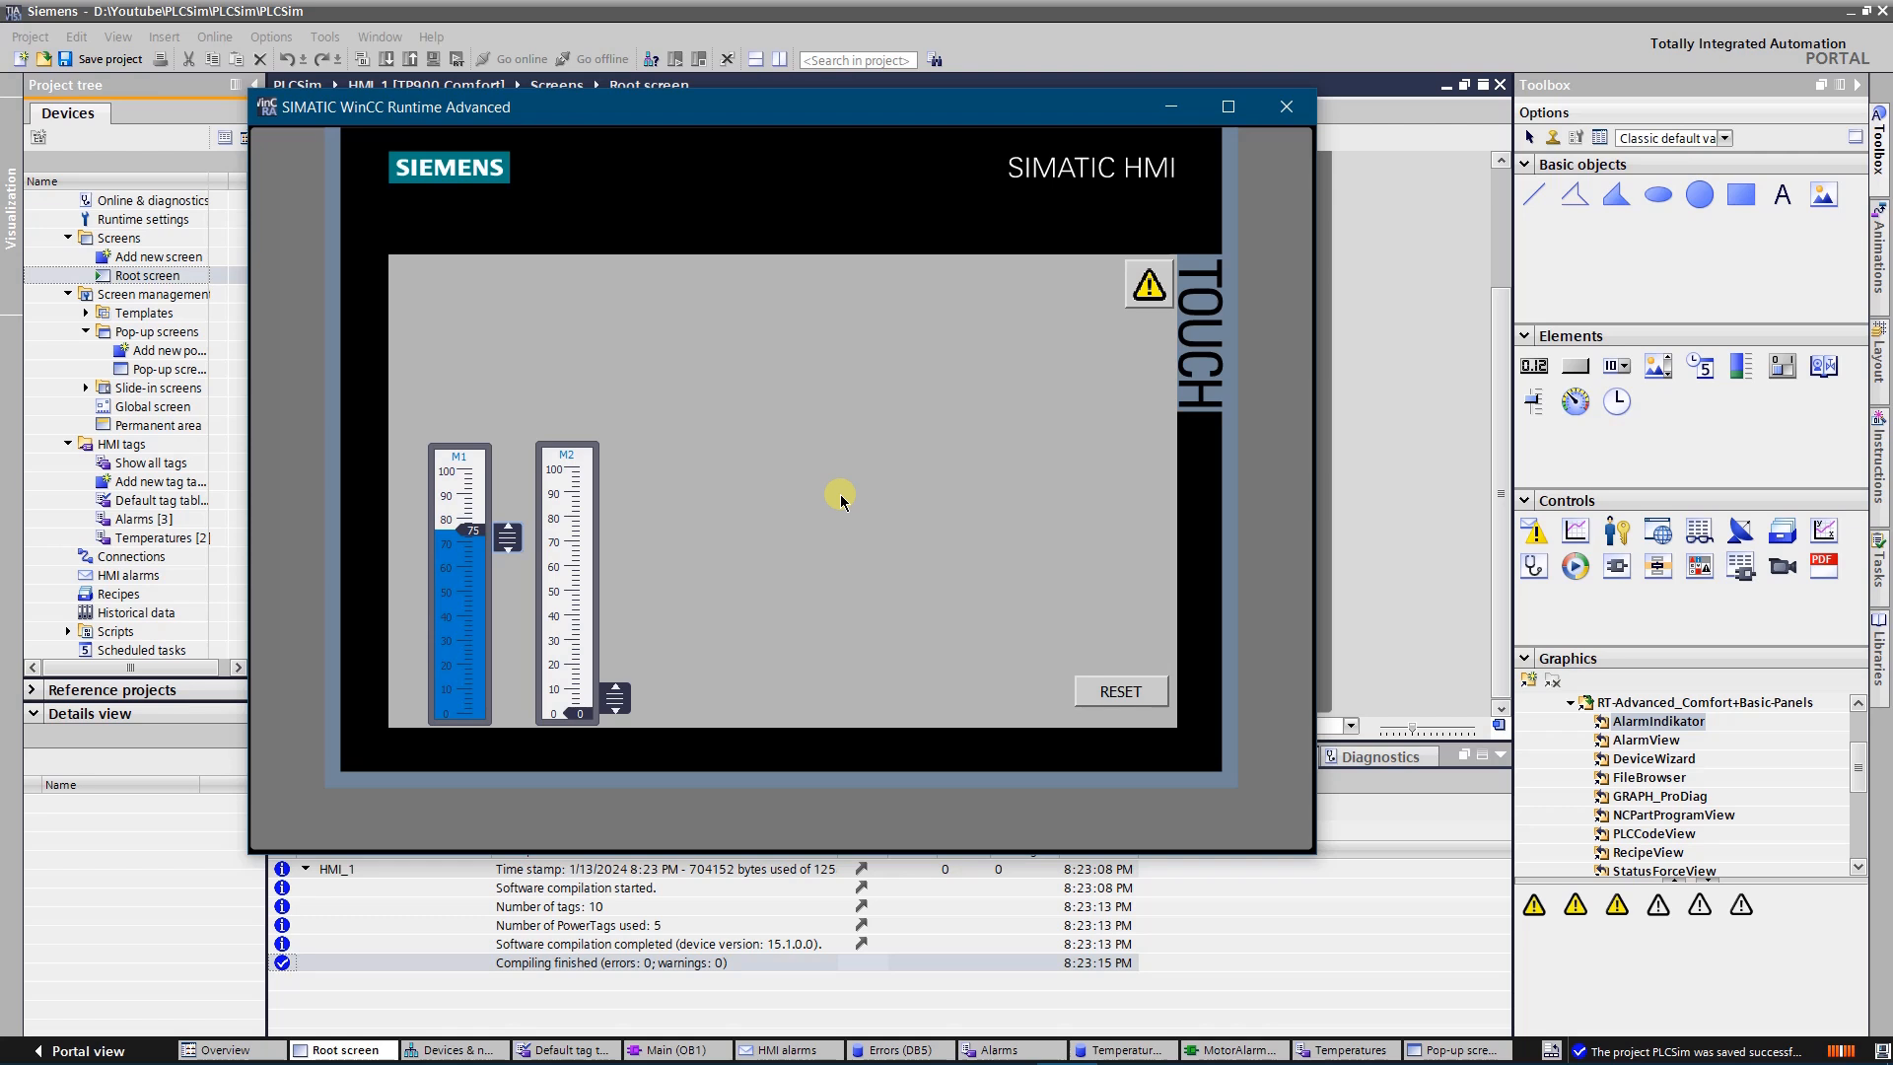
{"action": "left_click", "coordinate": [1147, 285]}
{"action": "left_click", "coordinate": [832, 394]}
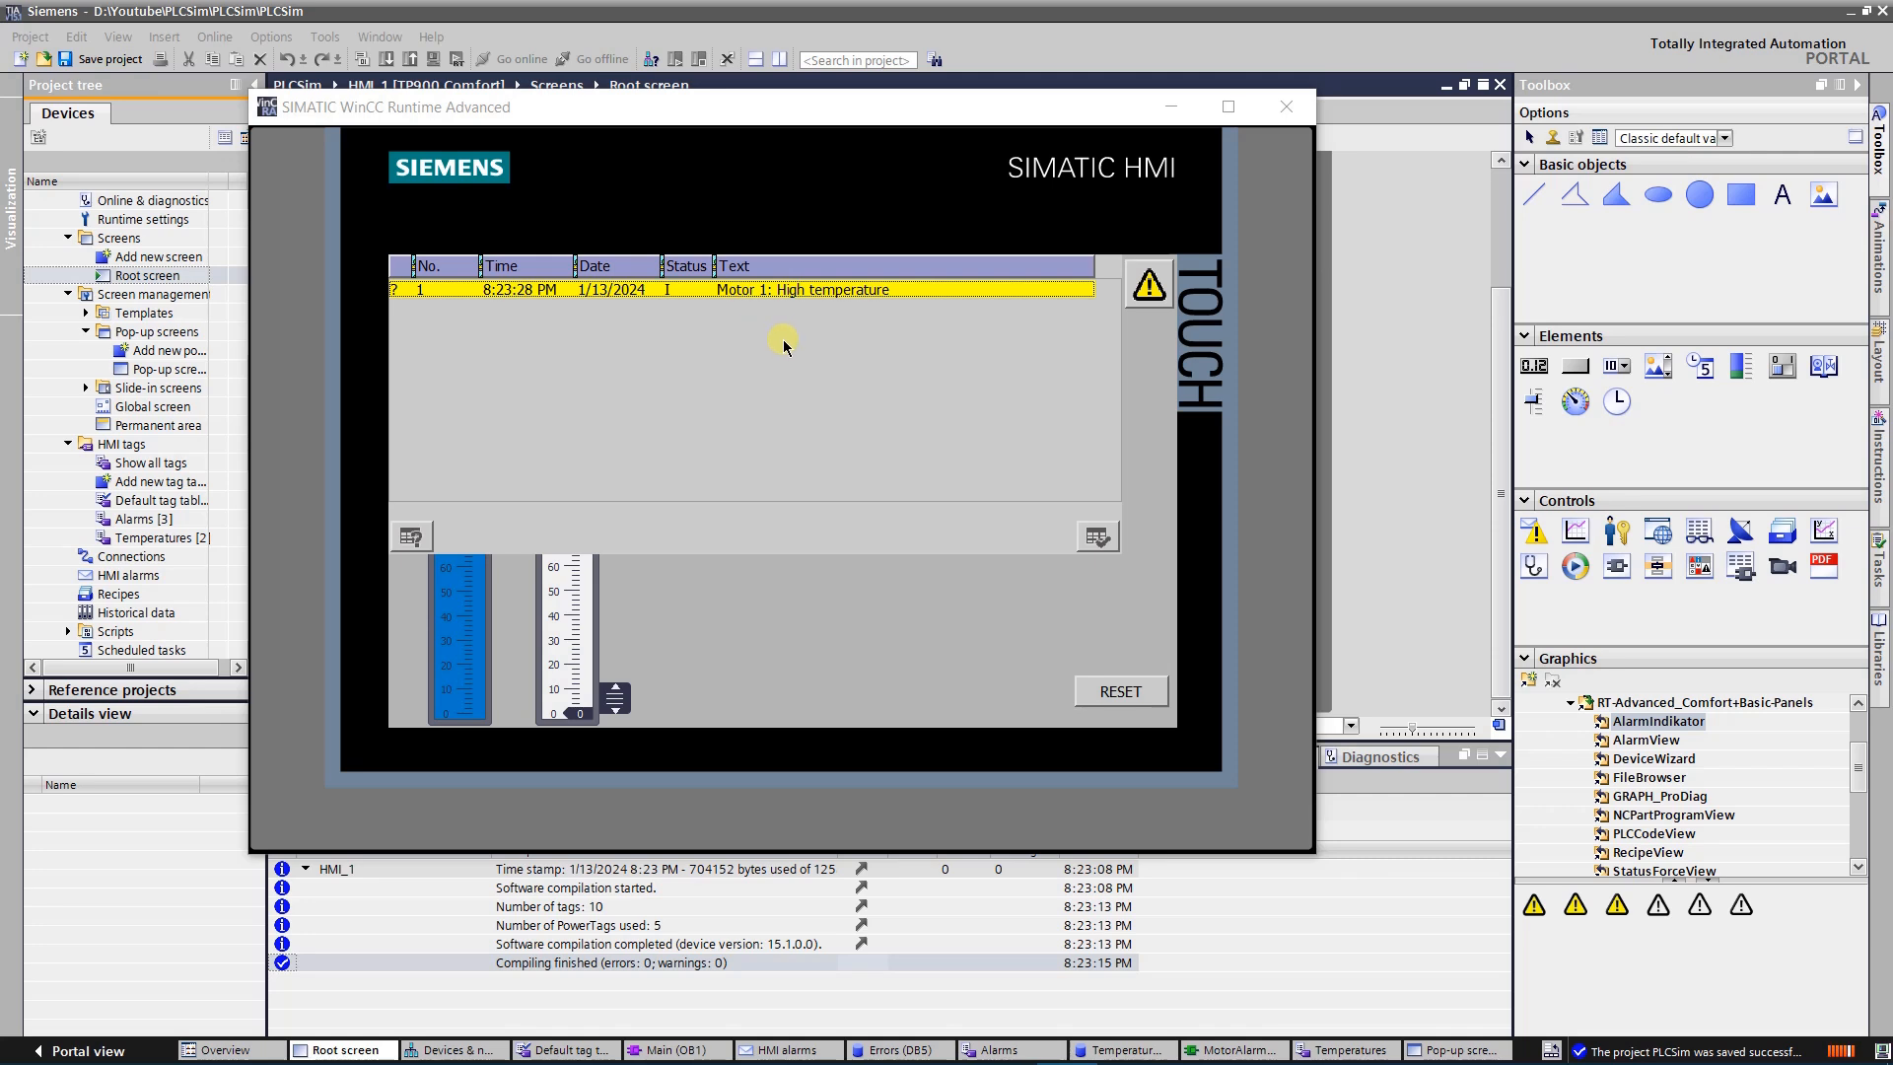
View the info text of the Motor 1 high-temperature alarm, and close the alarm pop-up
{"action": "left_click", "coordinate": [629, 290]}
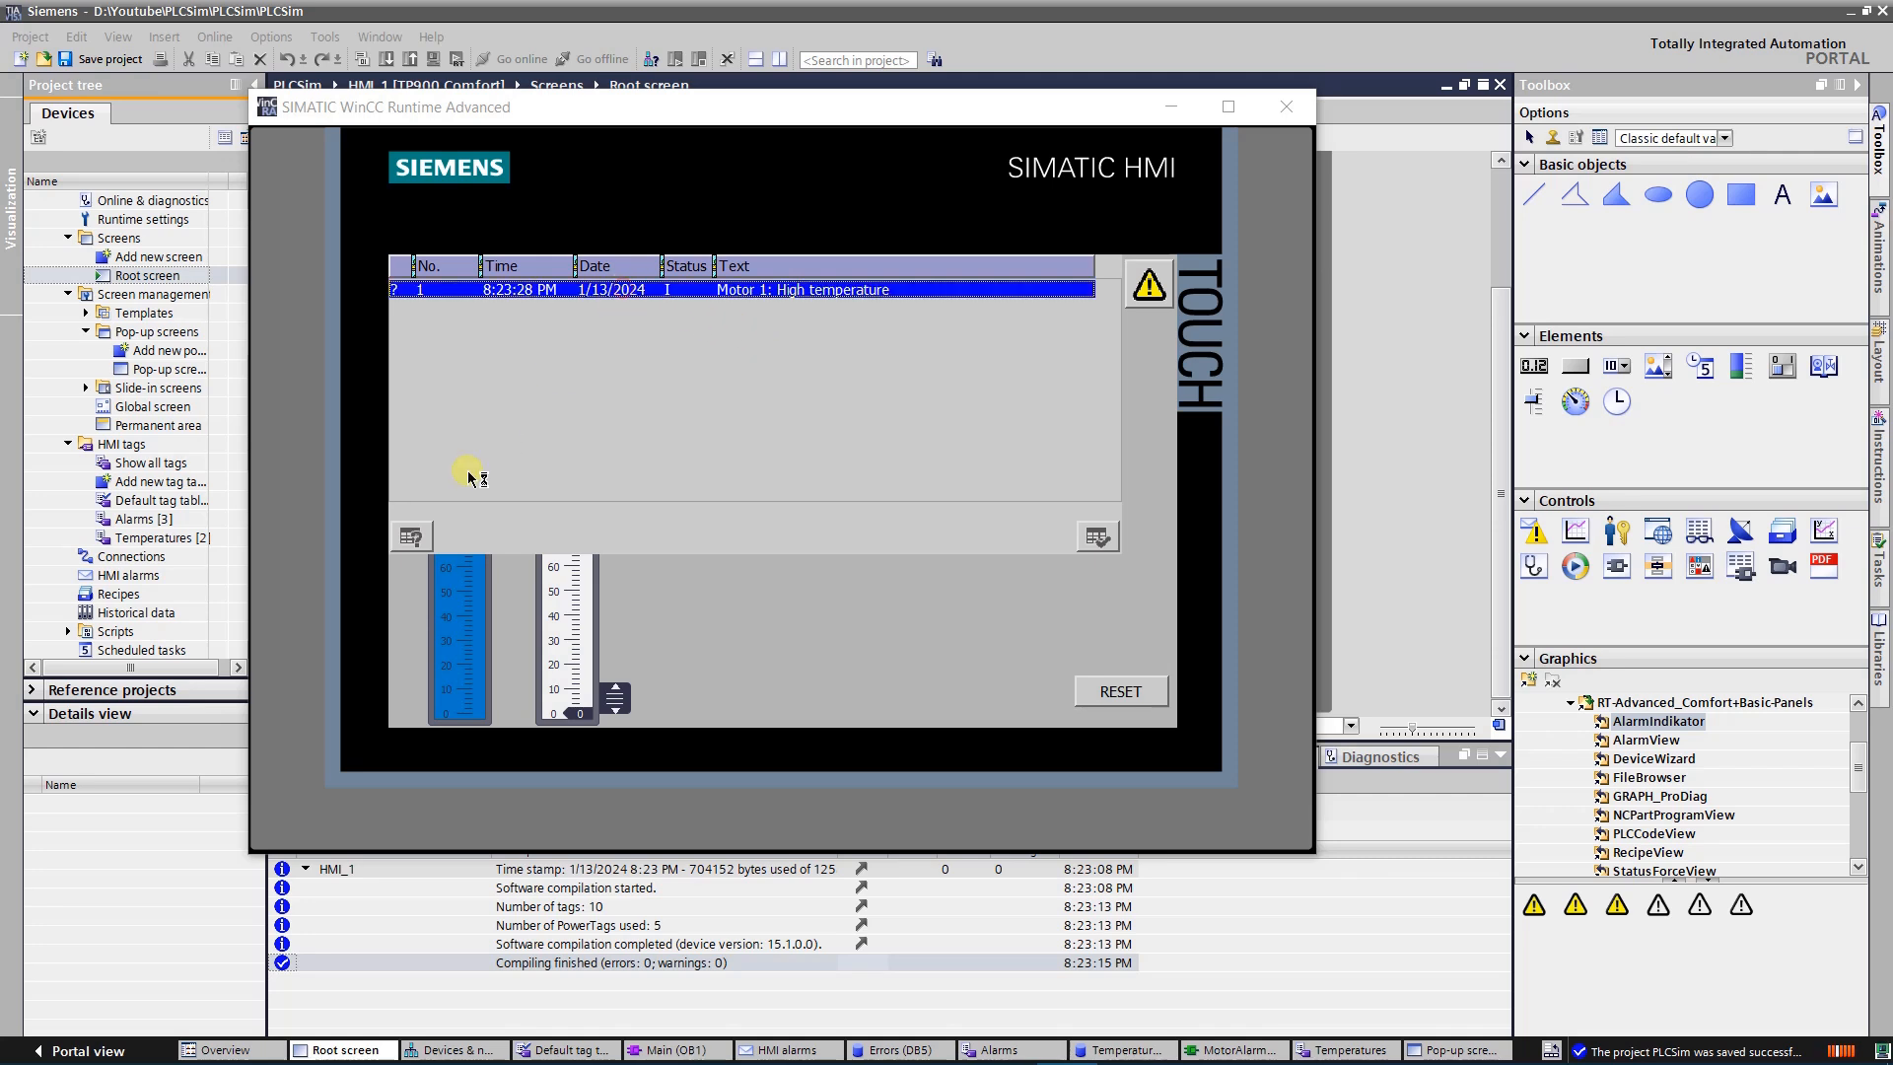
{"action": "left_click", "coordinate": [411, 536]}
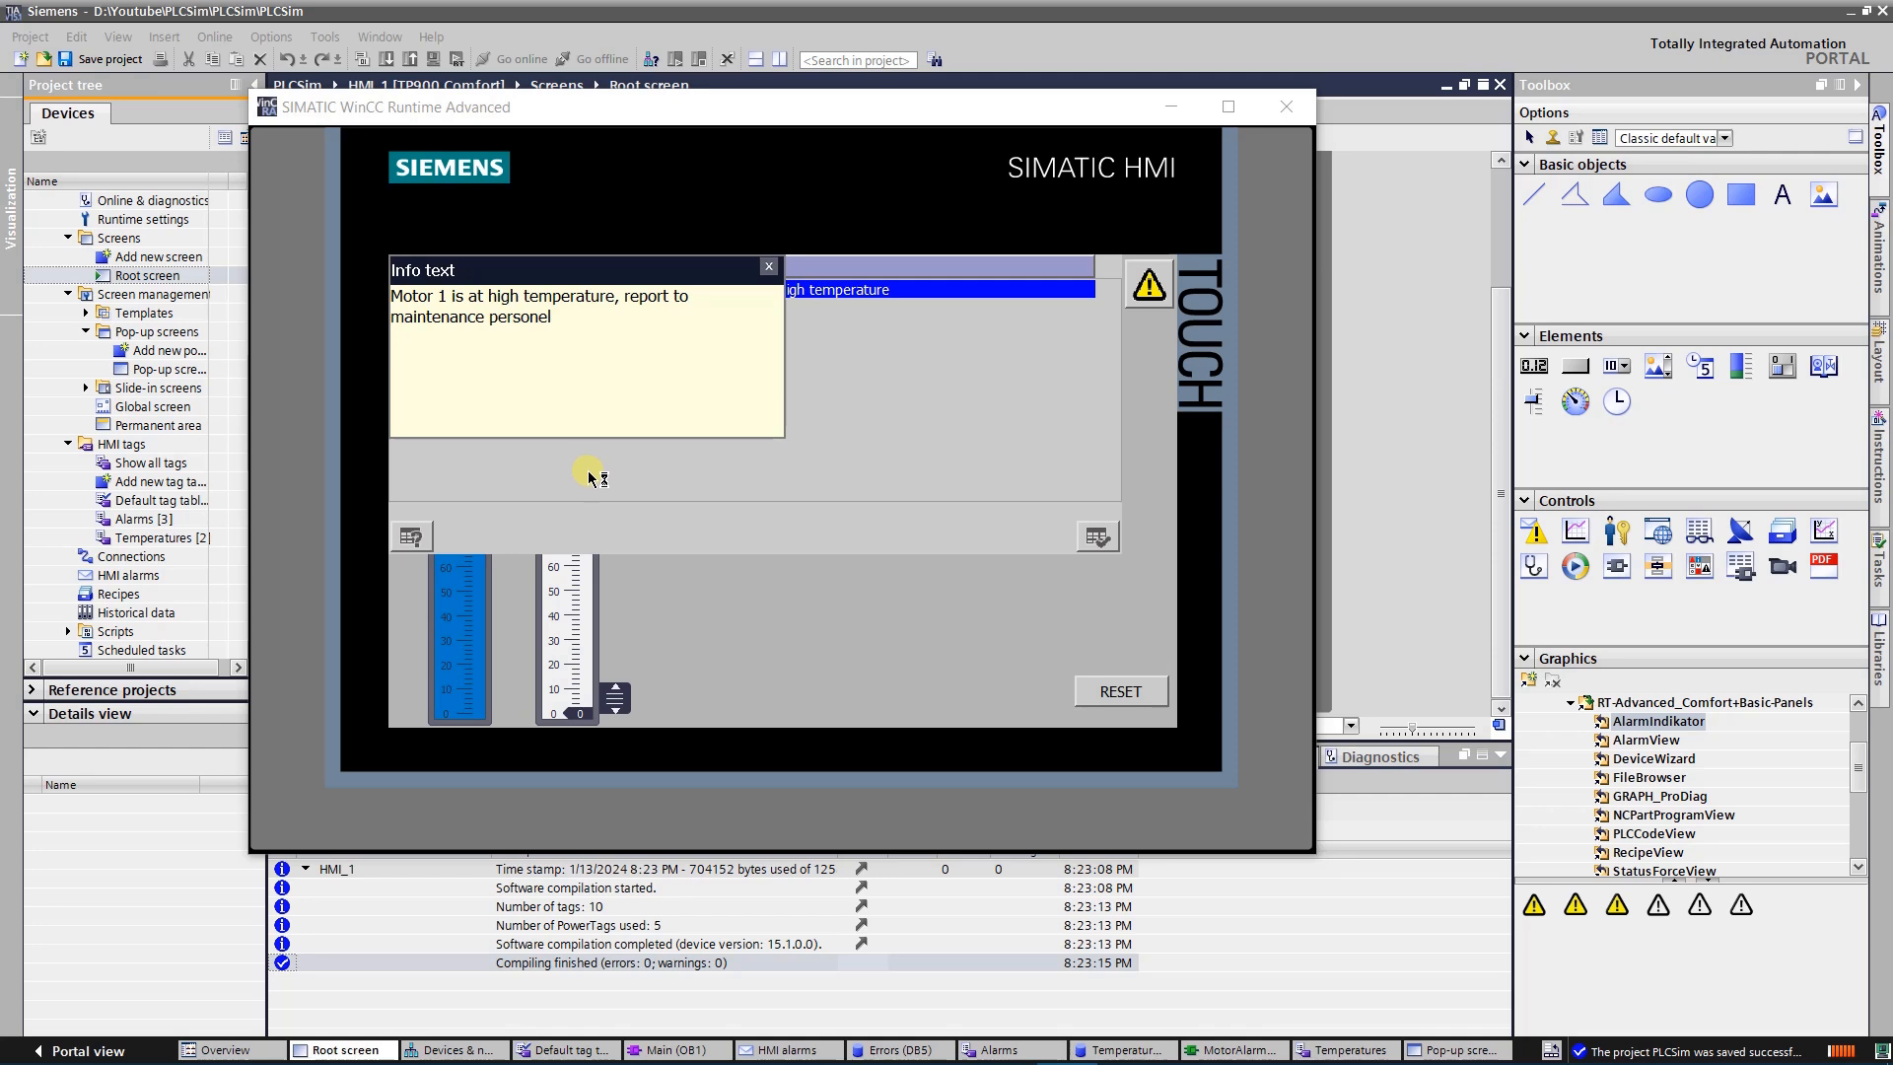
{"action": "left_click", "coordinate": [770, 265]}
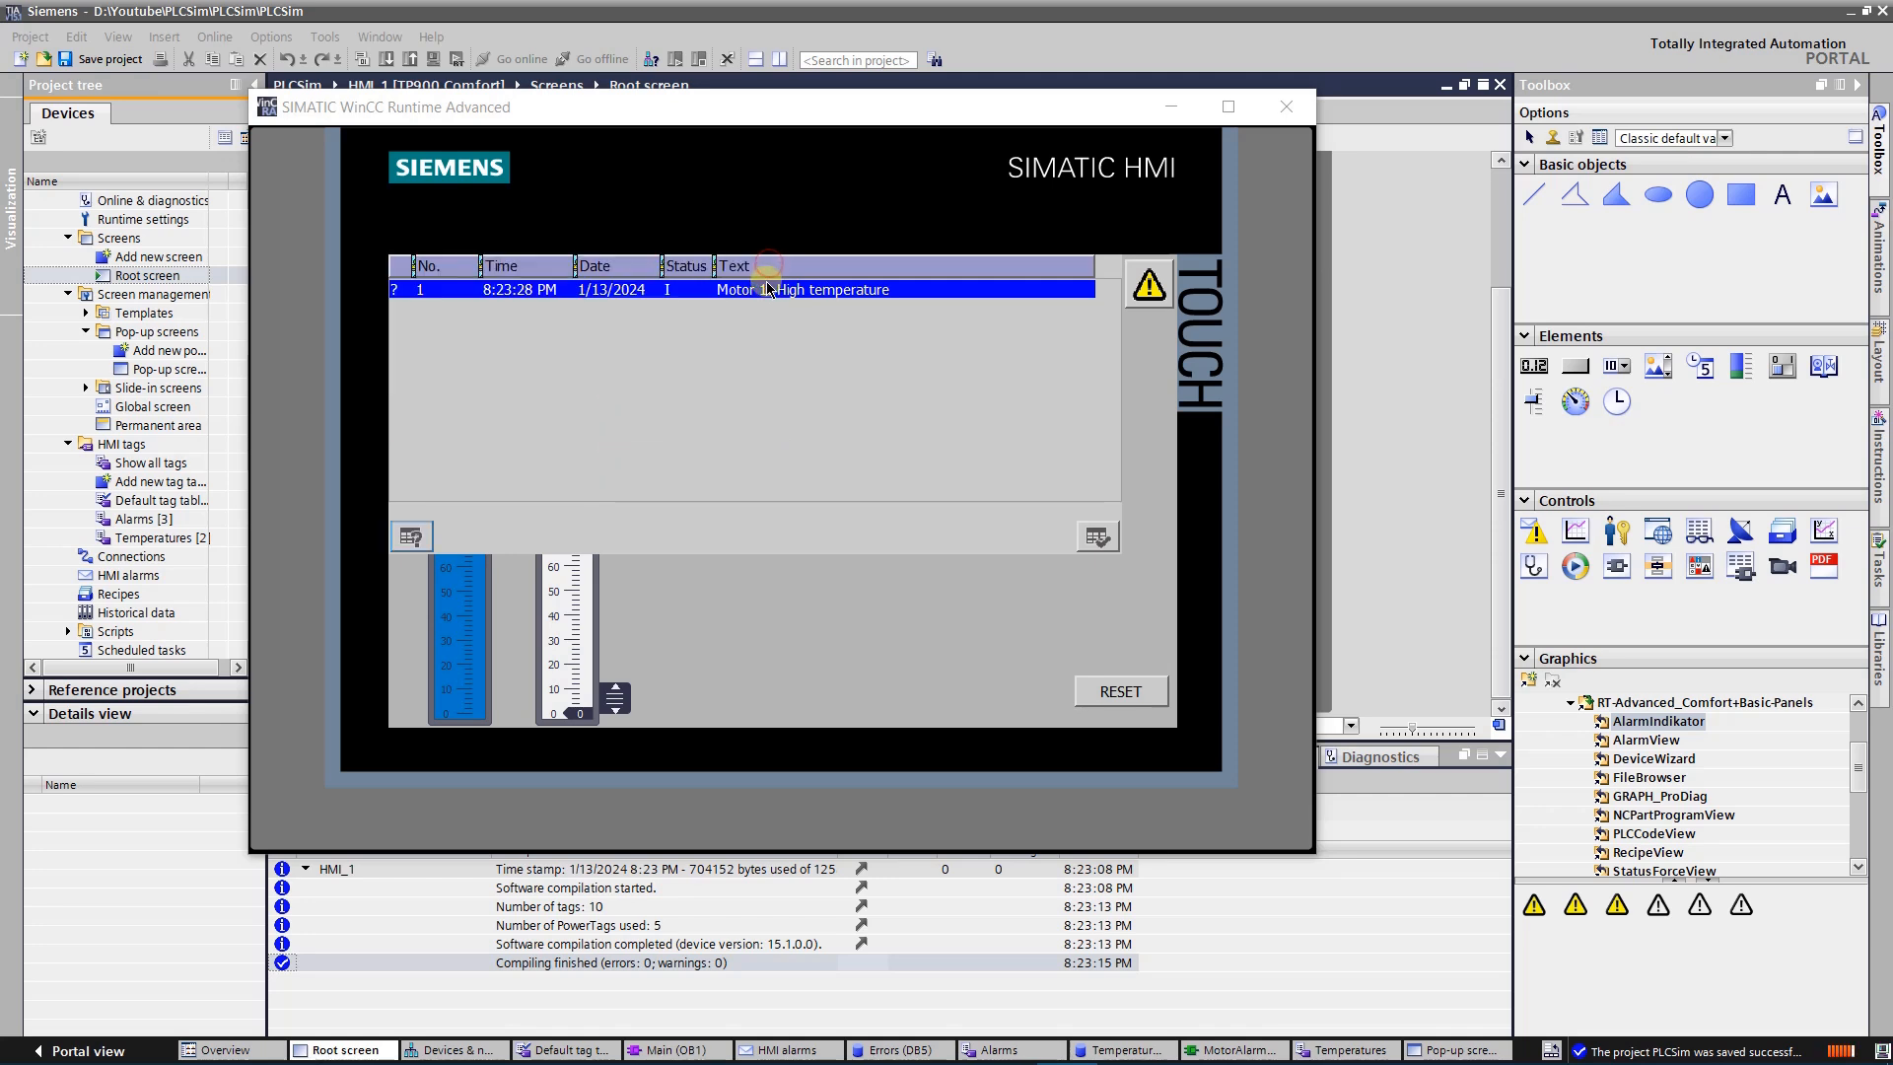
{"action": "left_click", "coordinate": [1151, 285]}
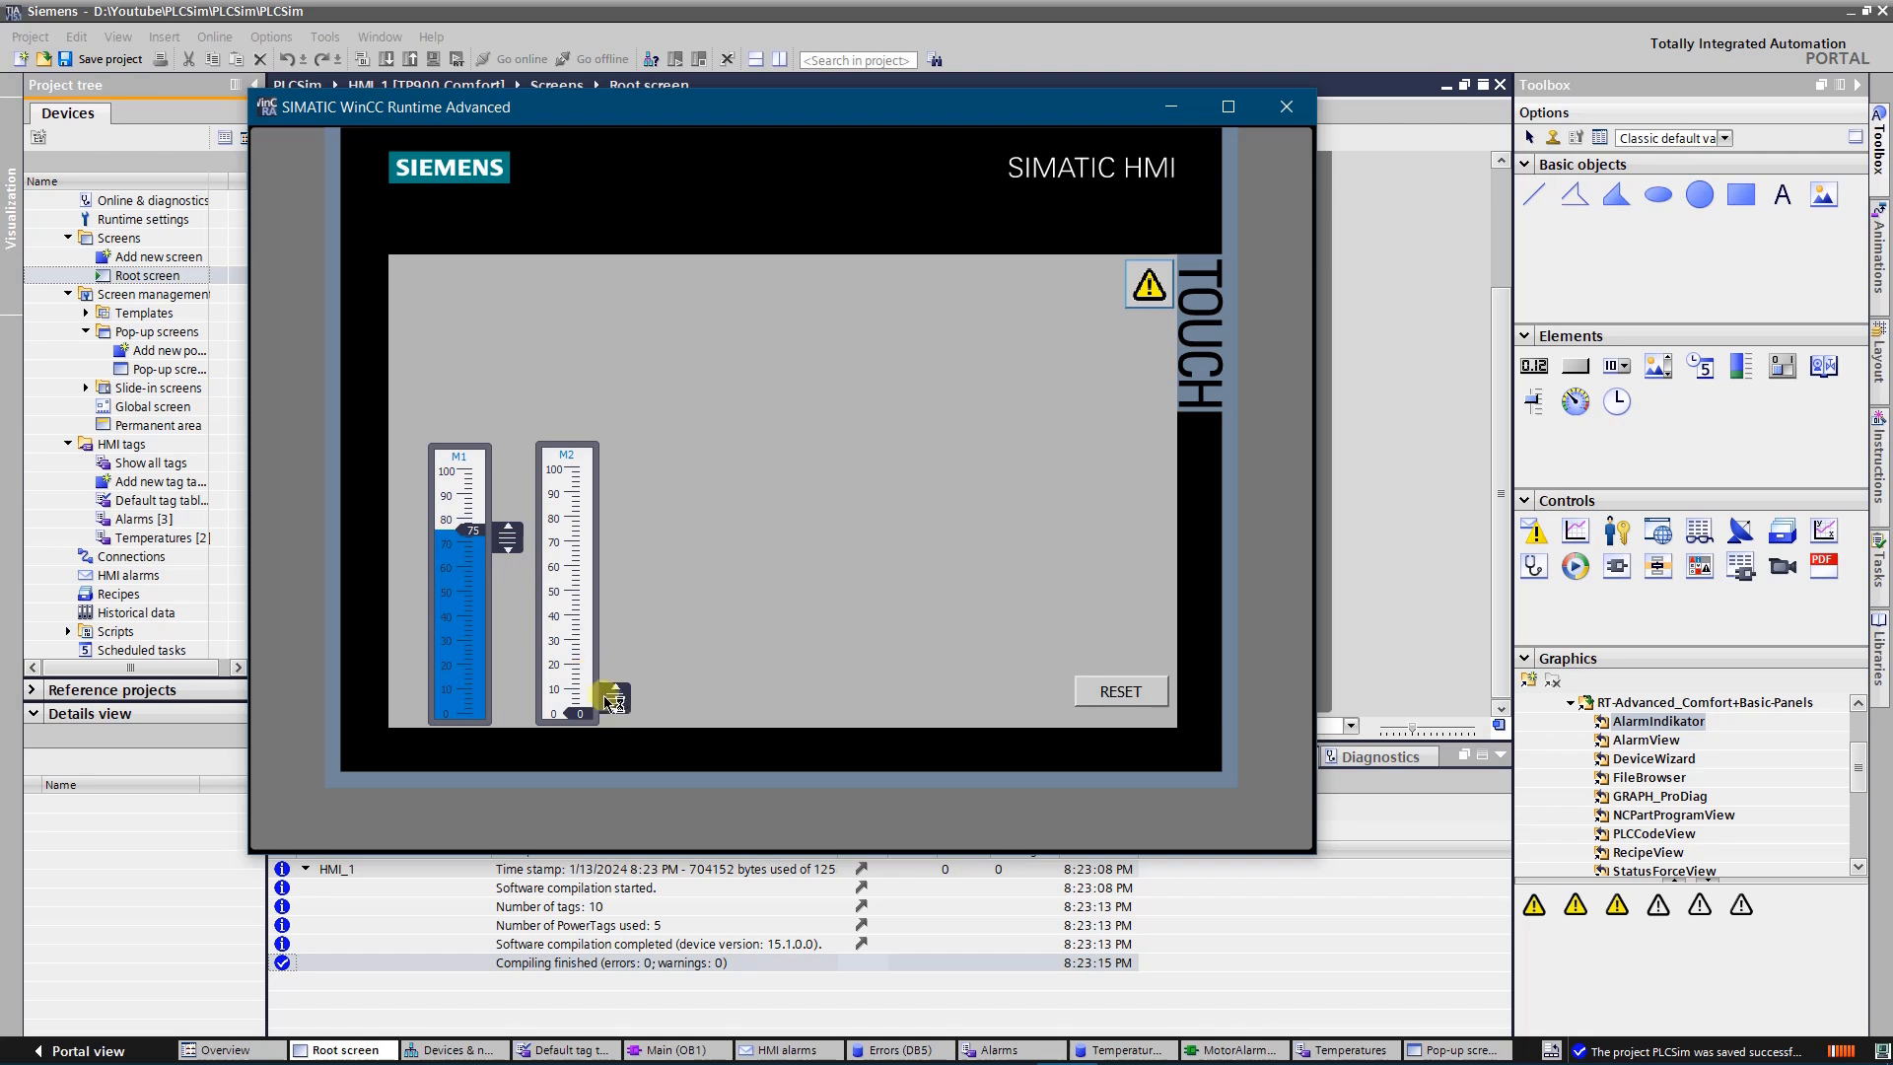
Raise the M2 temperature slider to 79 and view the info text of the Motor 2 high-temperature alarm
{"action": "left_click_drag", "start_coordinate": [615, 695], "coordinate": [617, 523]}
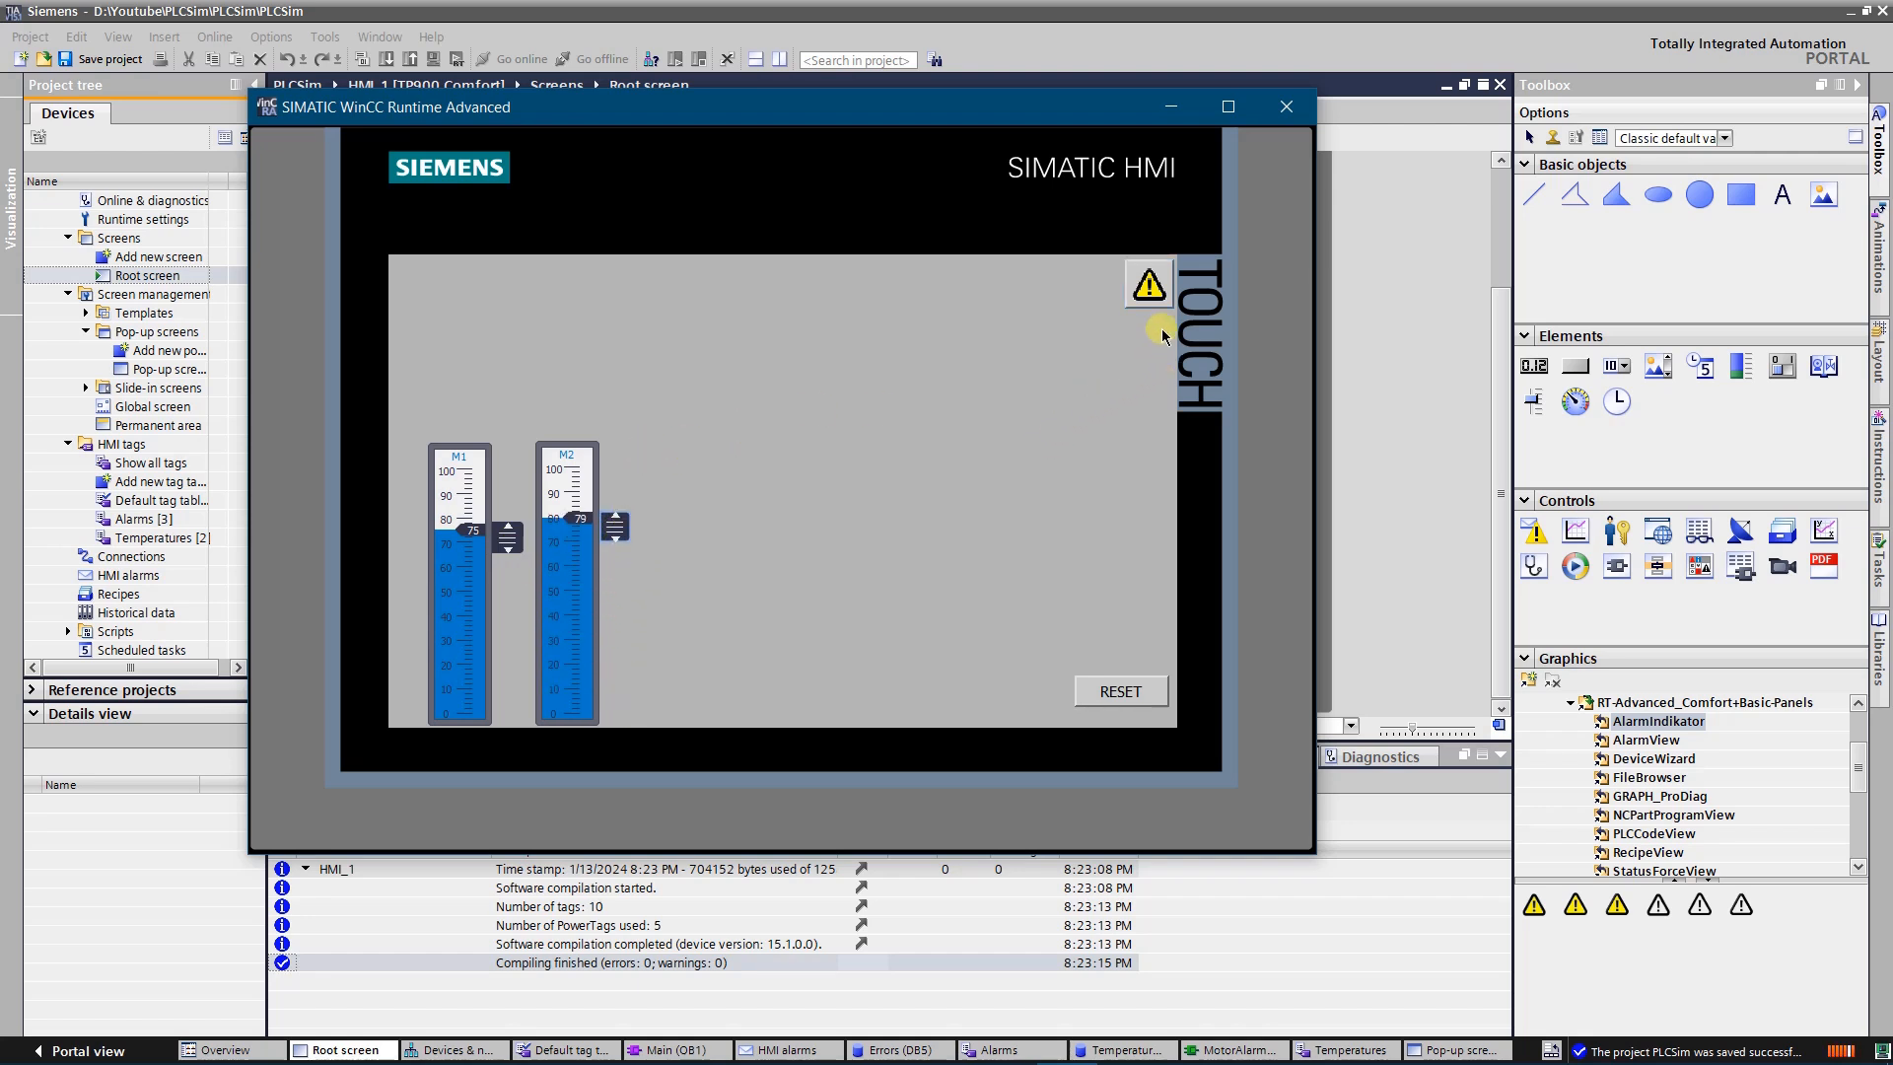
{"action": "left_click", "coordinate": [1147, 287]}
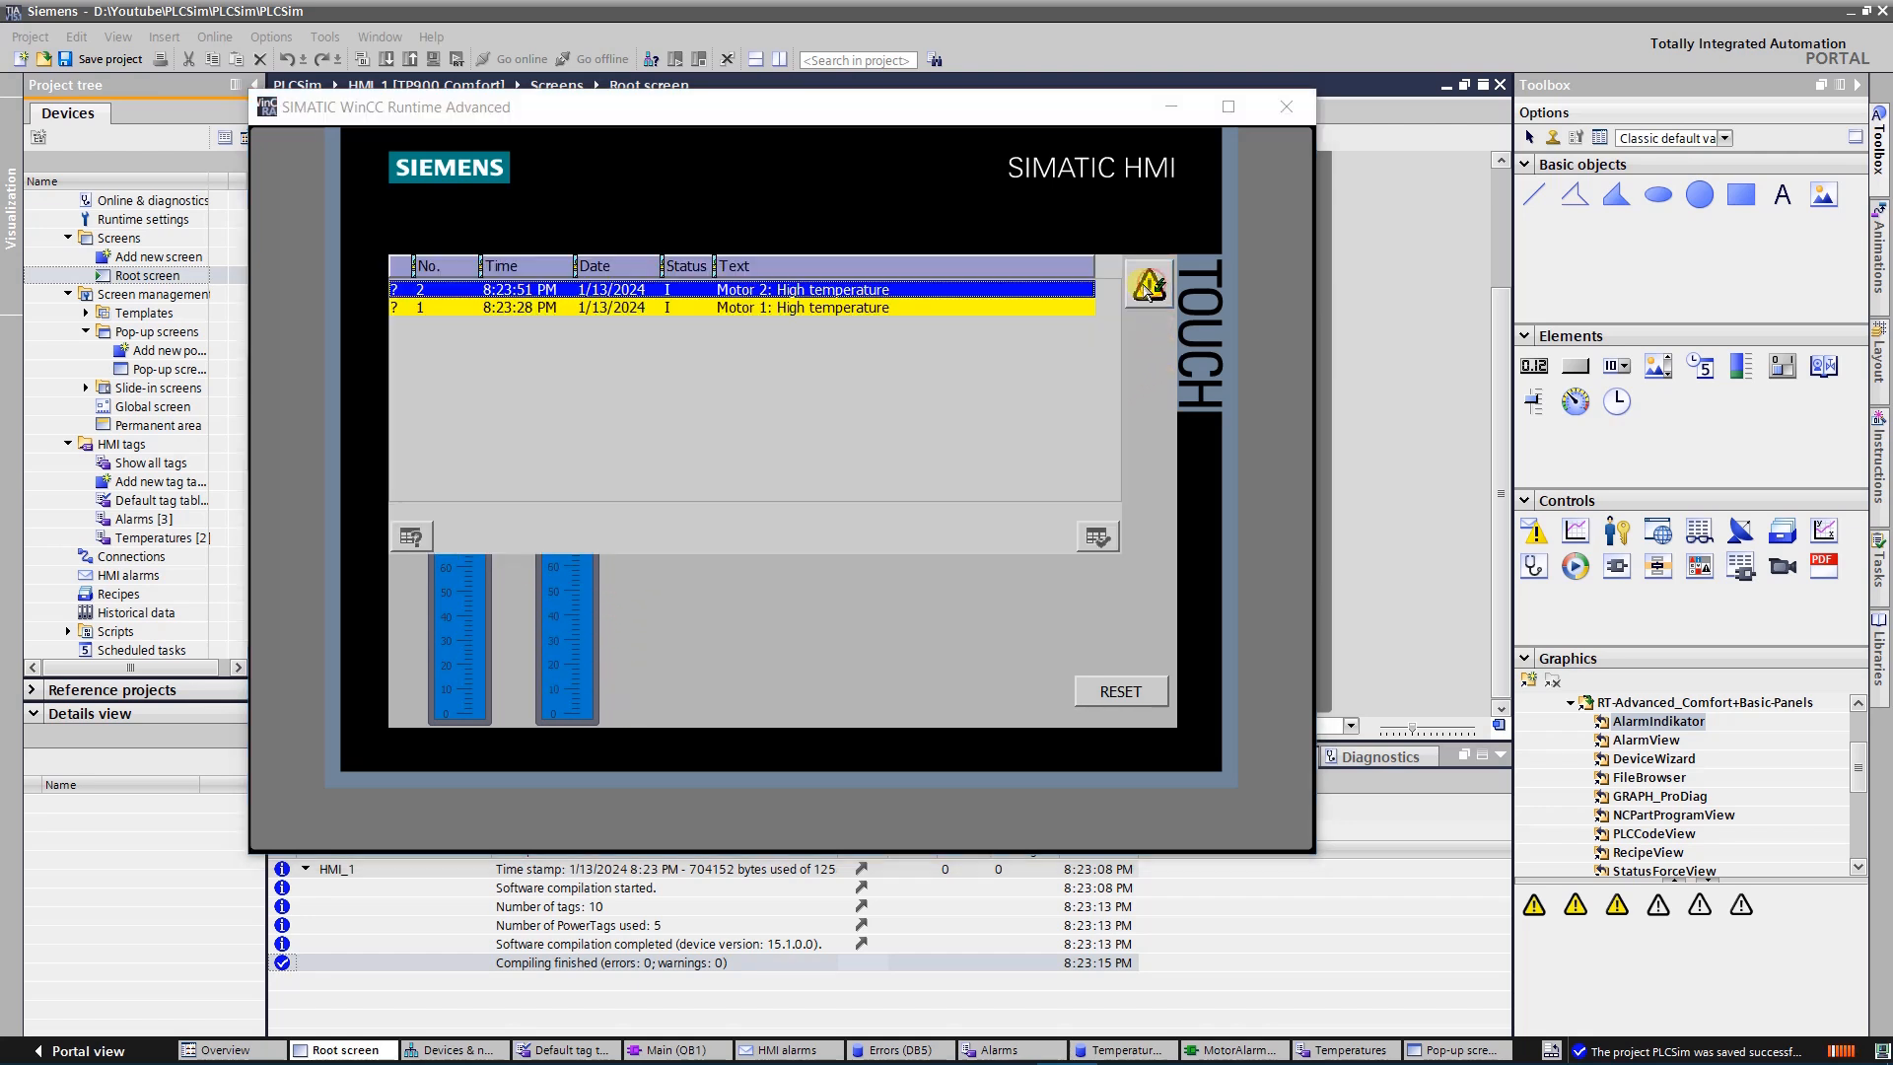
{"action": "left_click", "coordinate": [820, 308]}
{"action": "left_click", "coordinate": [815, 290]}
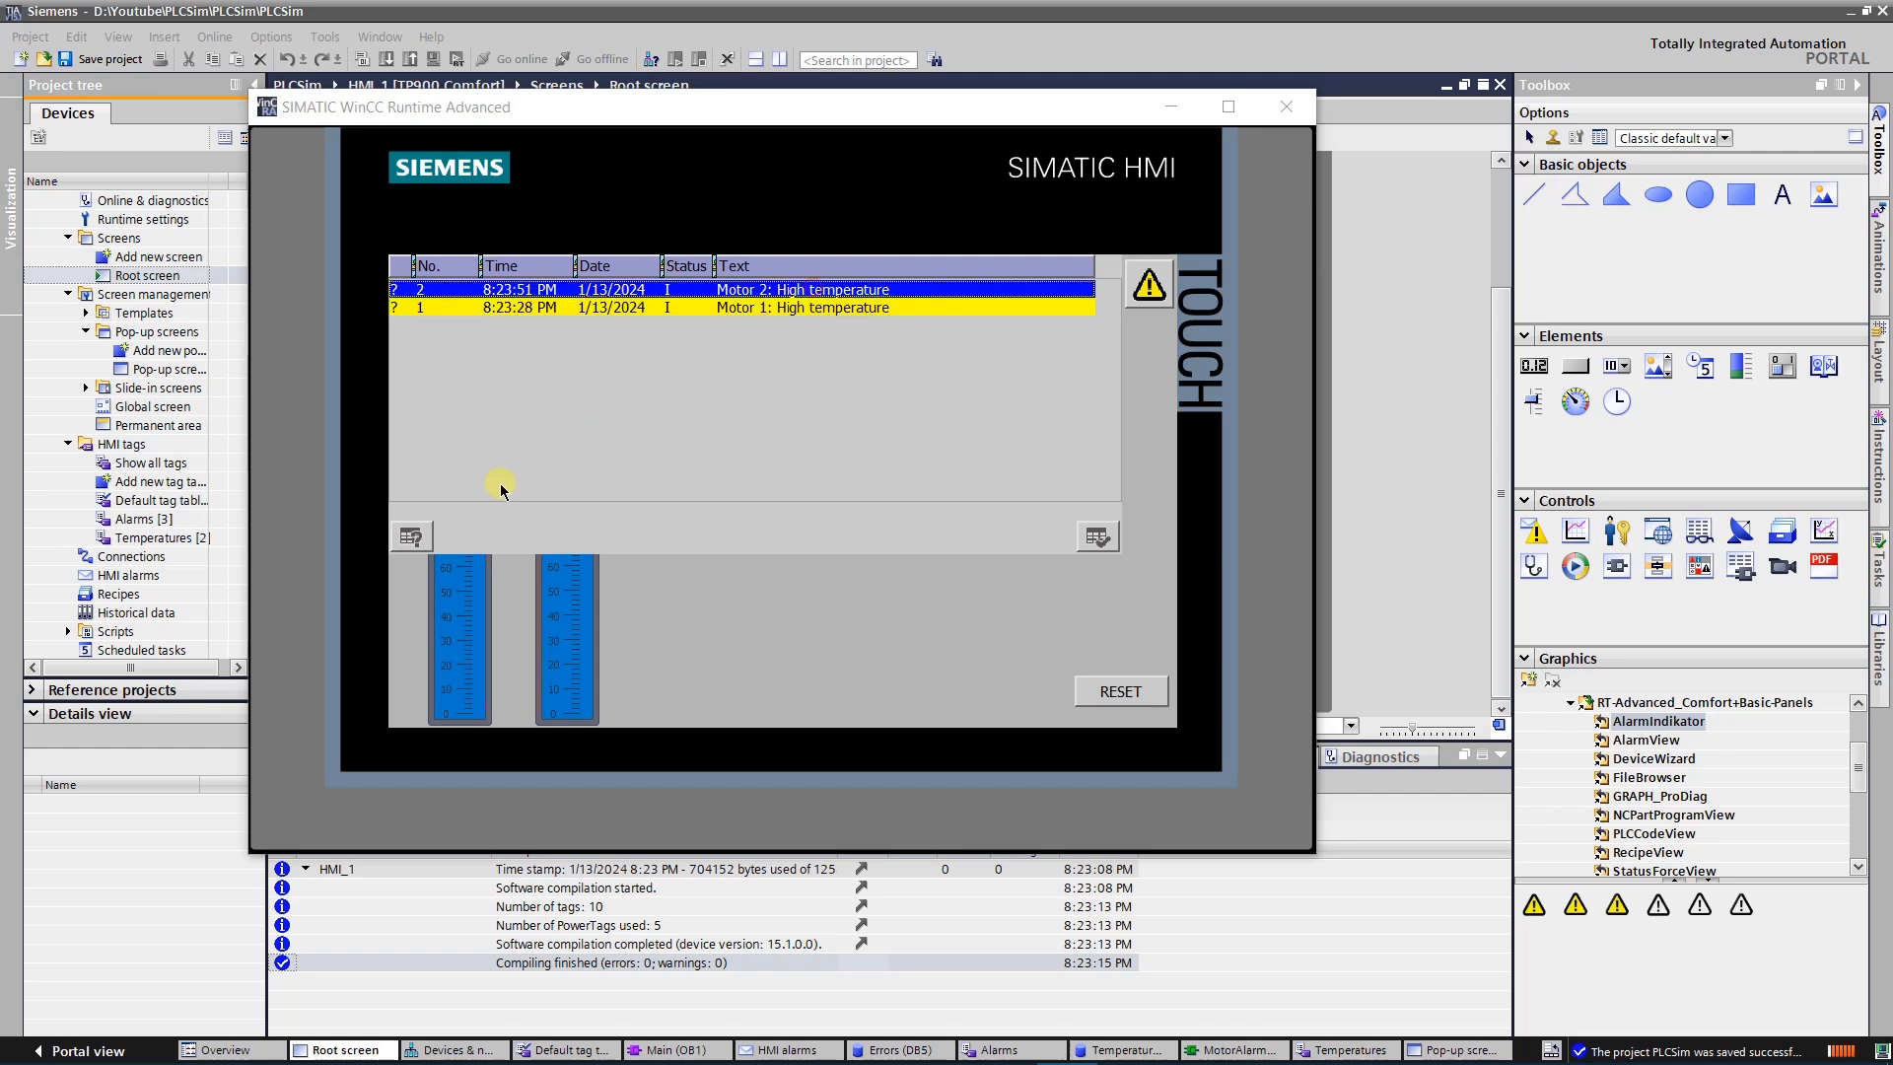
{"action": "left_click", "coordinate": [410, 538]}
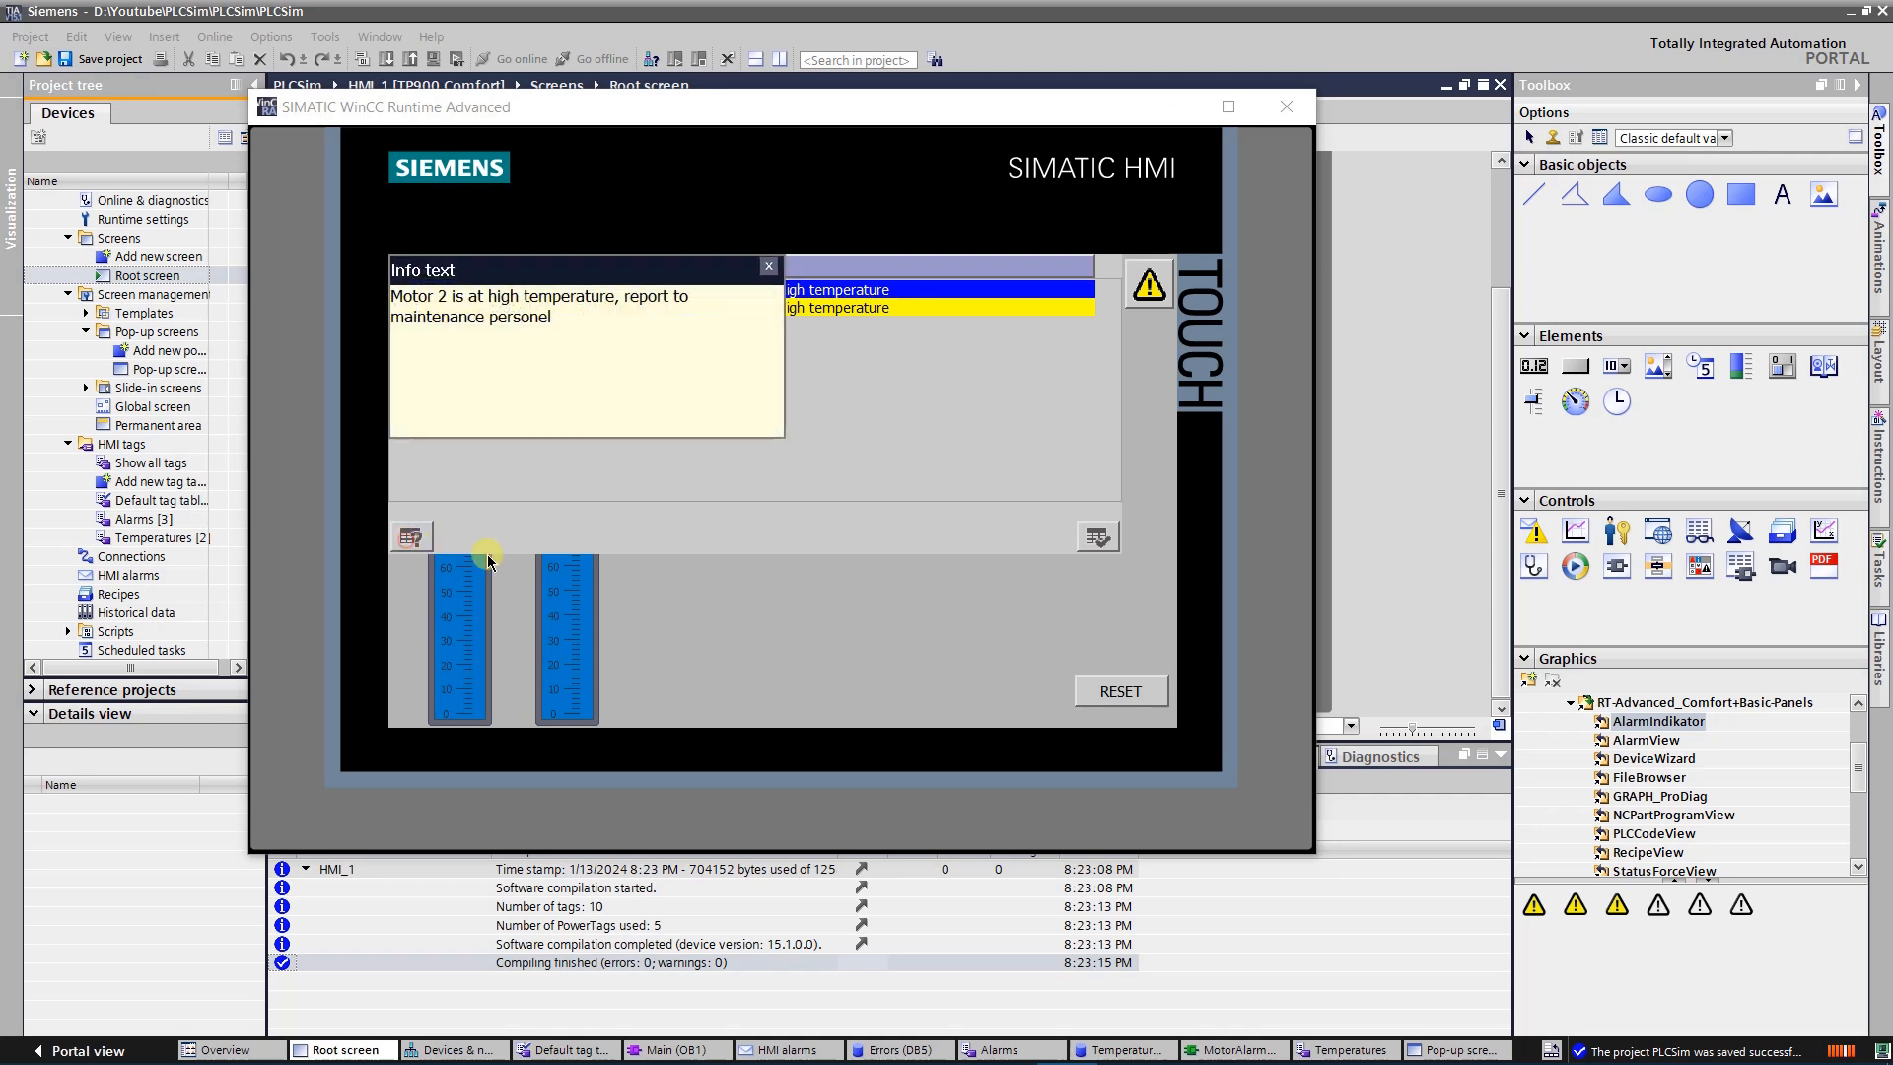
{"action": "left_click", "coordinate": [770, 266]}
View the info text of the Motor 1 high-temperature alarm in the two-alarm list, and close the alarm pop-up
{"action": "left_click", "coordinate": [770, 306]}
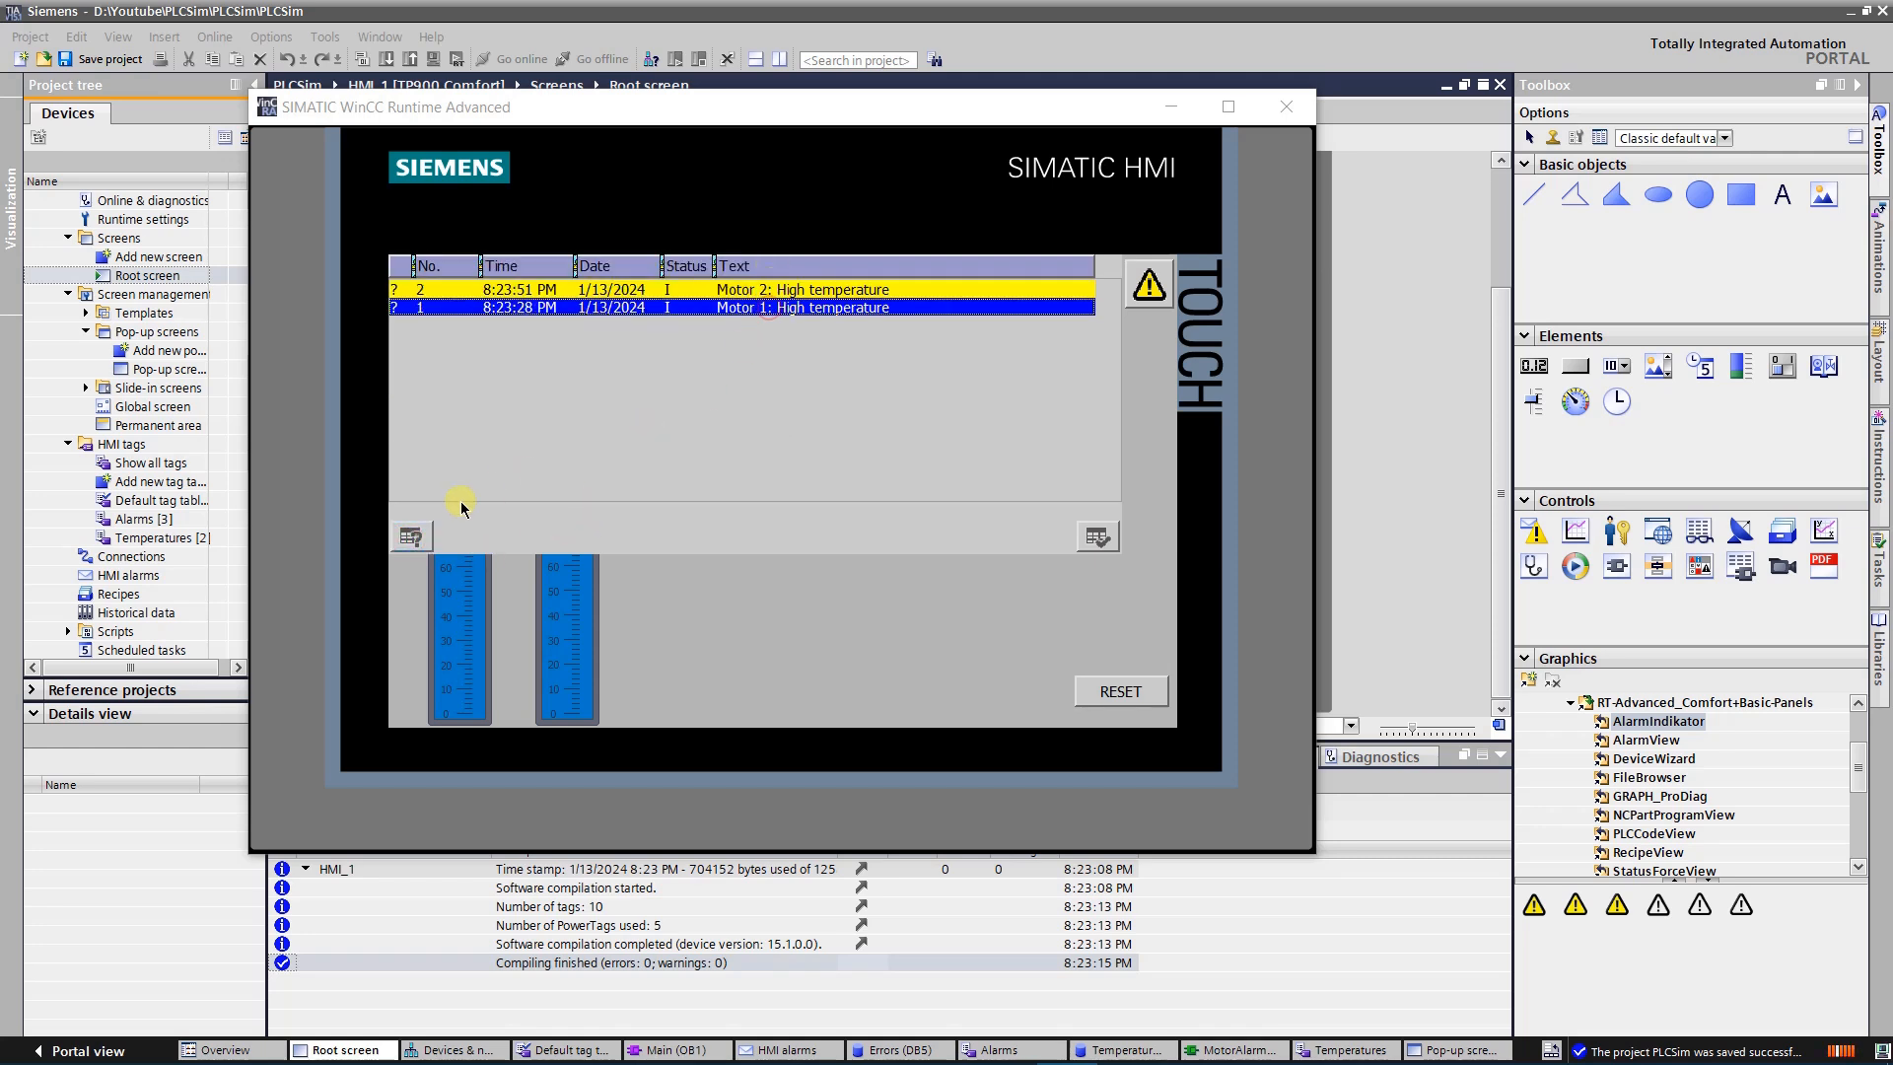
{"action": "left_click", "coordinate": [414, 537]}
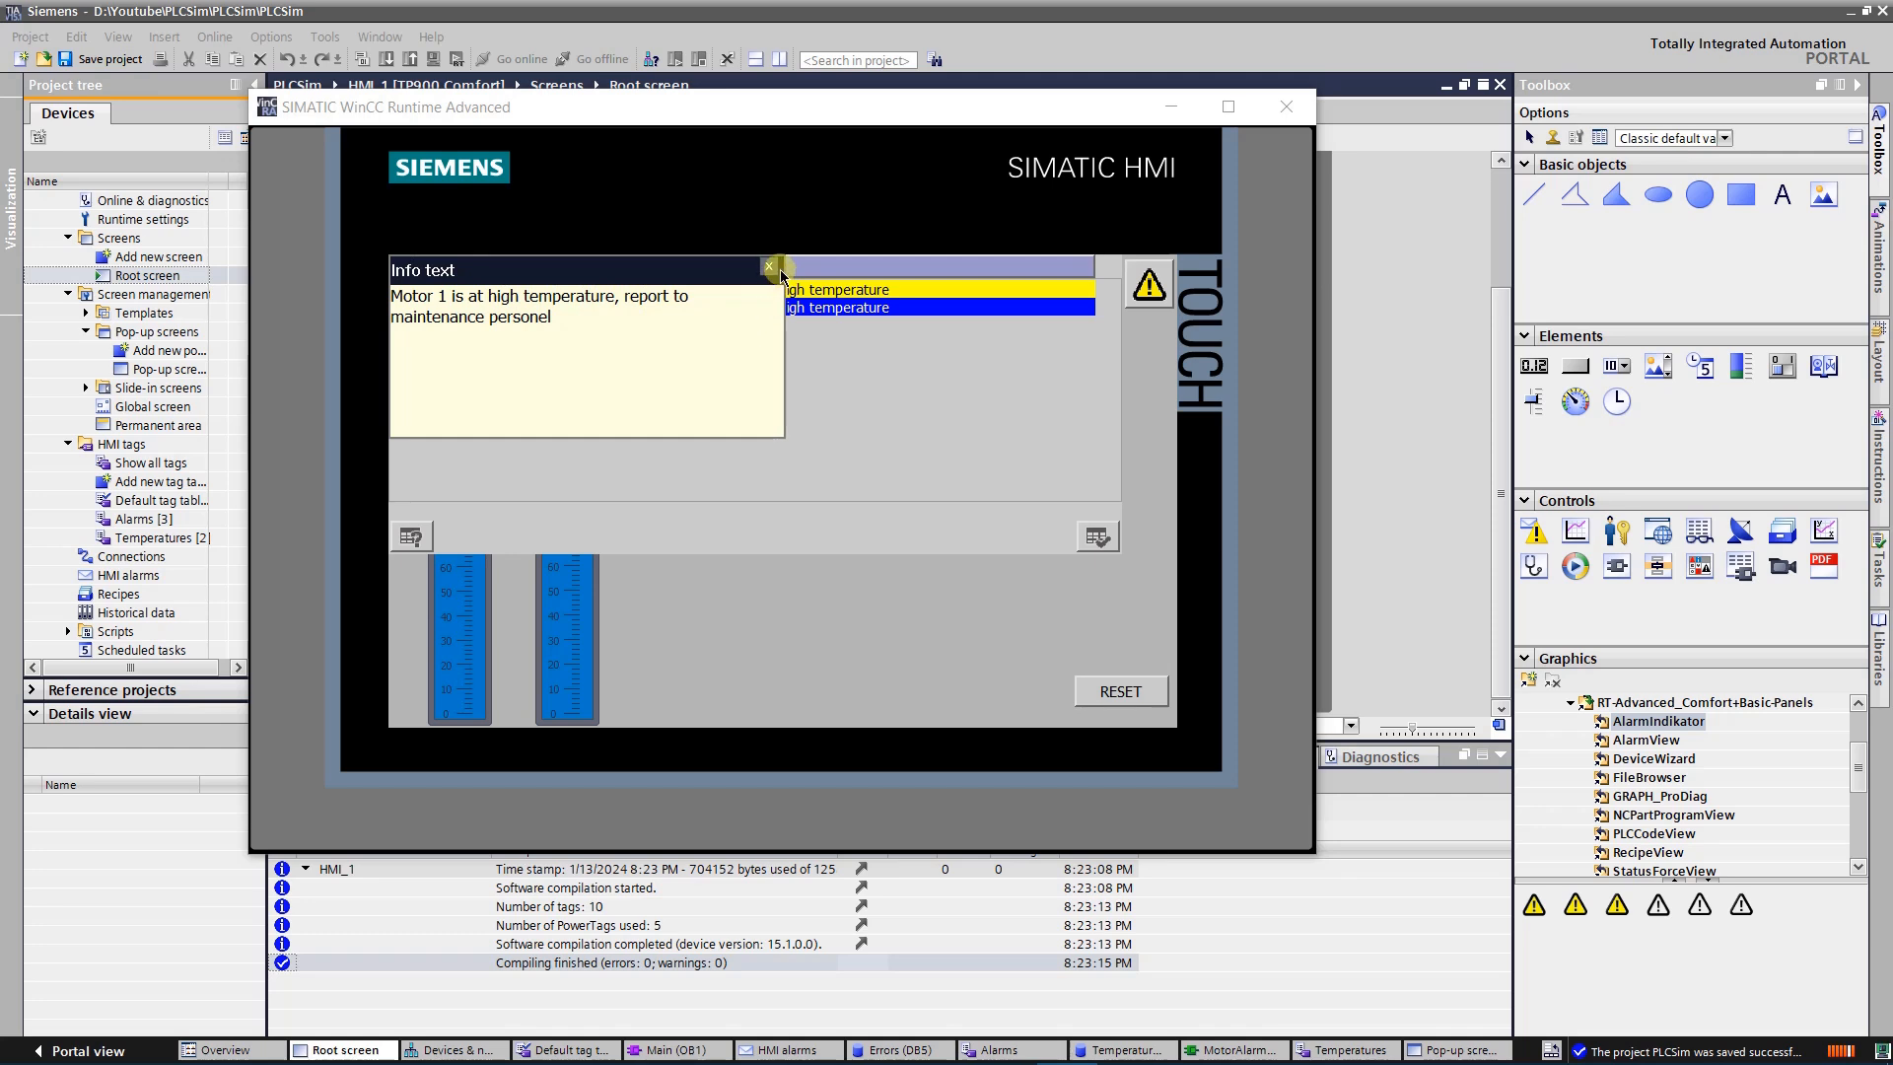
{"action": "left_click", "coordinate": [770, 267]}
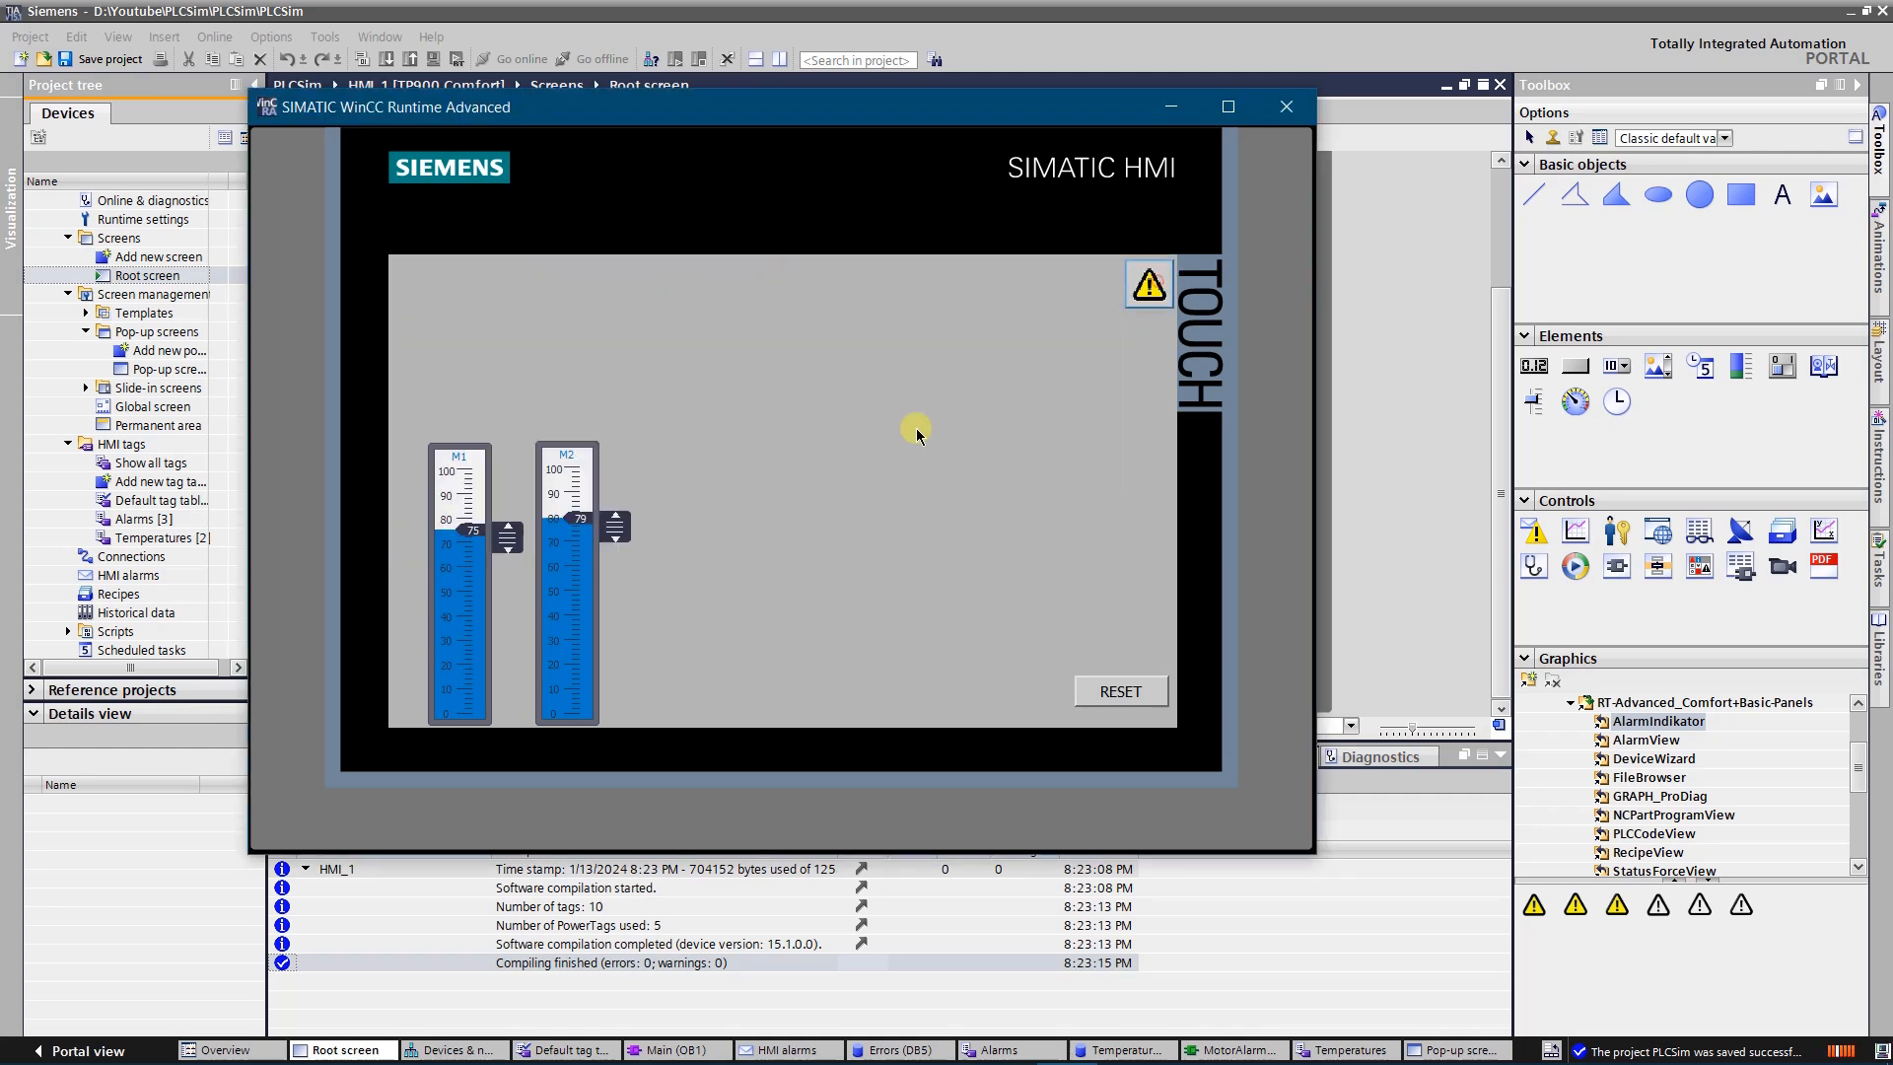
Raise the M2 temperature slider to 96 and view the info text of the Motor 2 overtemperature alarm
{"action": "left_click_drag", "start_coordinate": [615, 523], "coordinate": [687, 490]}
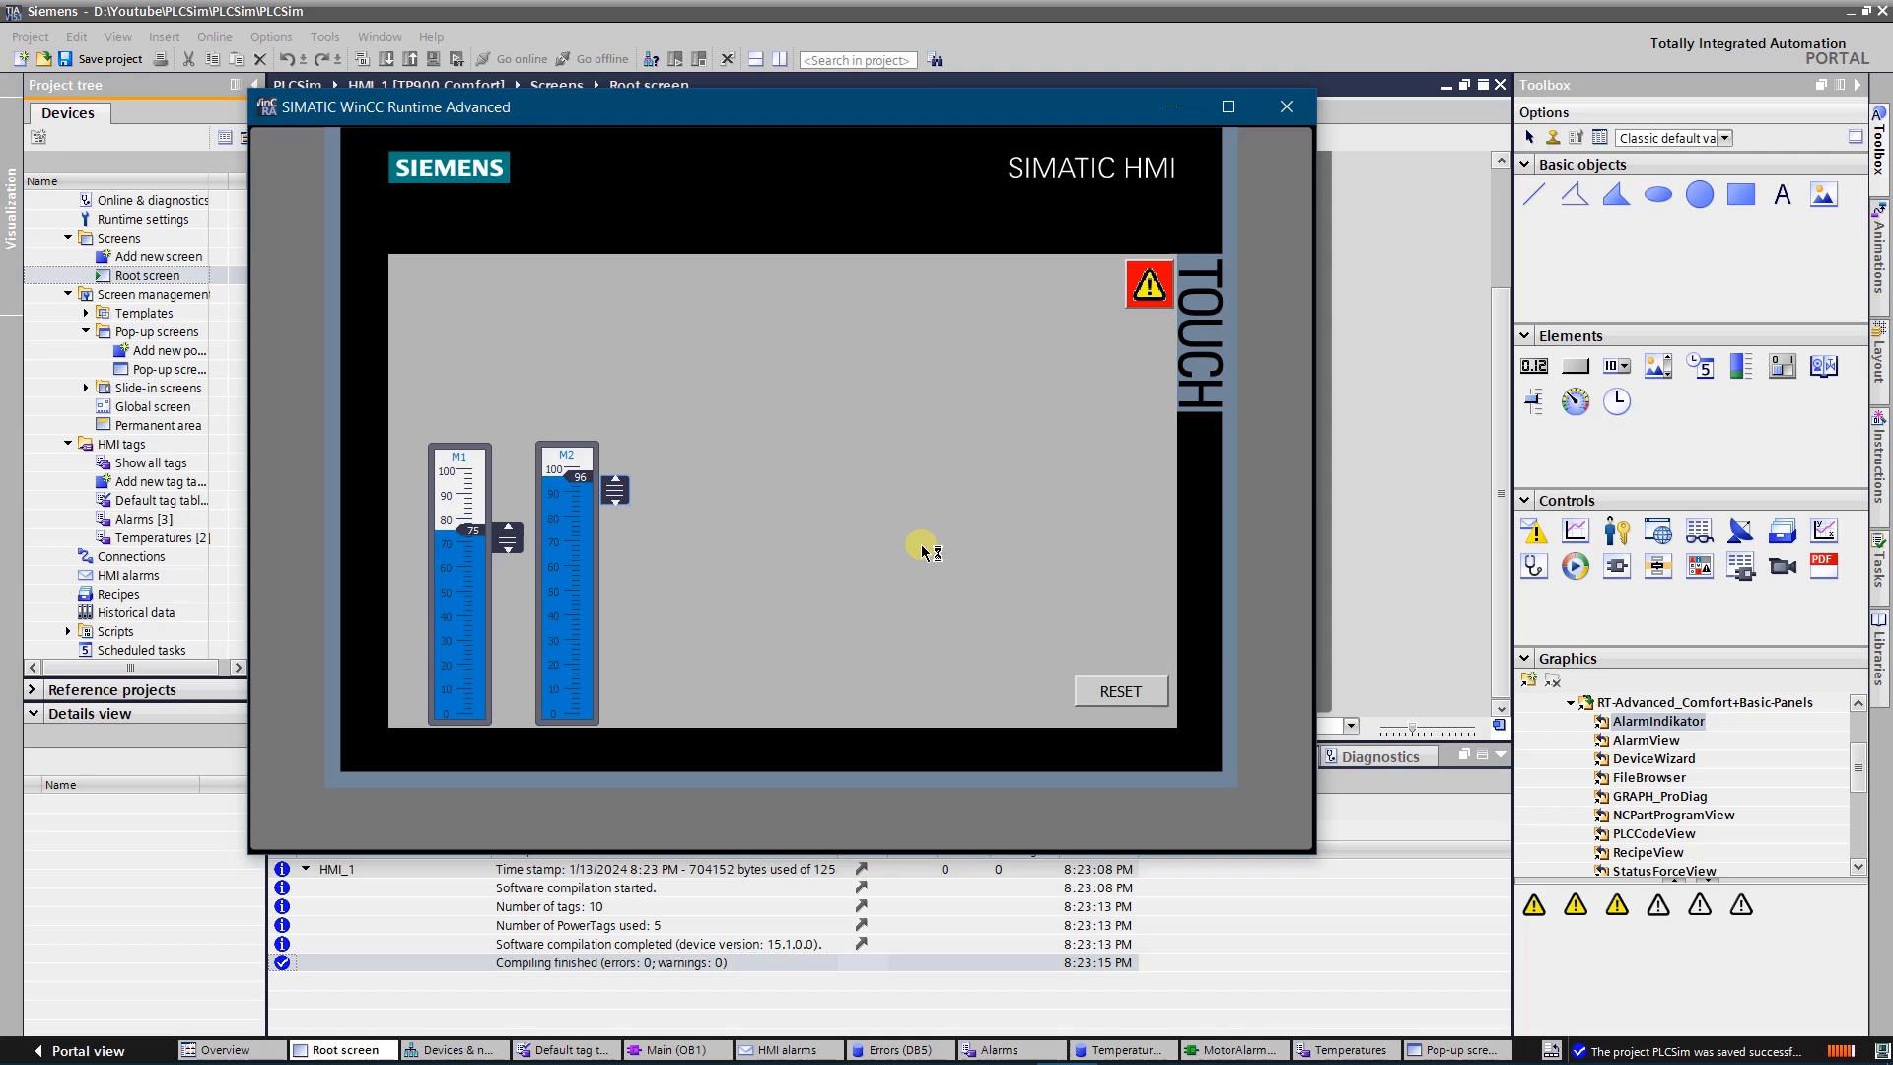
{"action": "left_click", "coordinate": [1151, 286]}
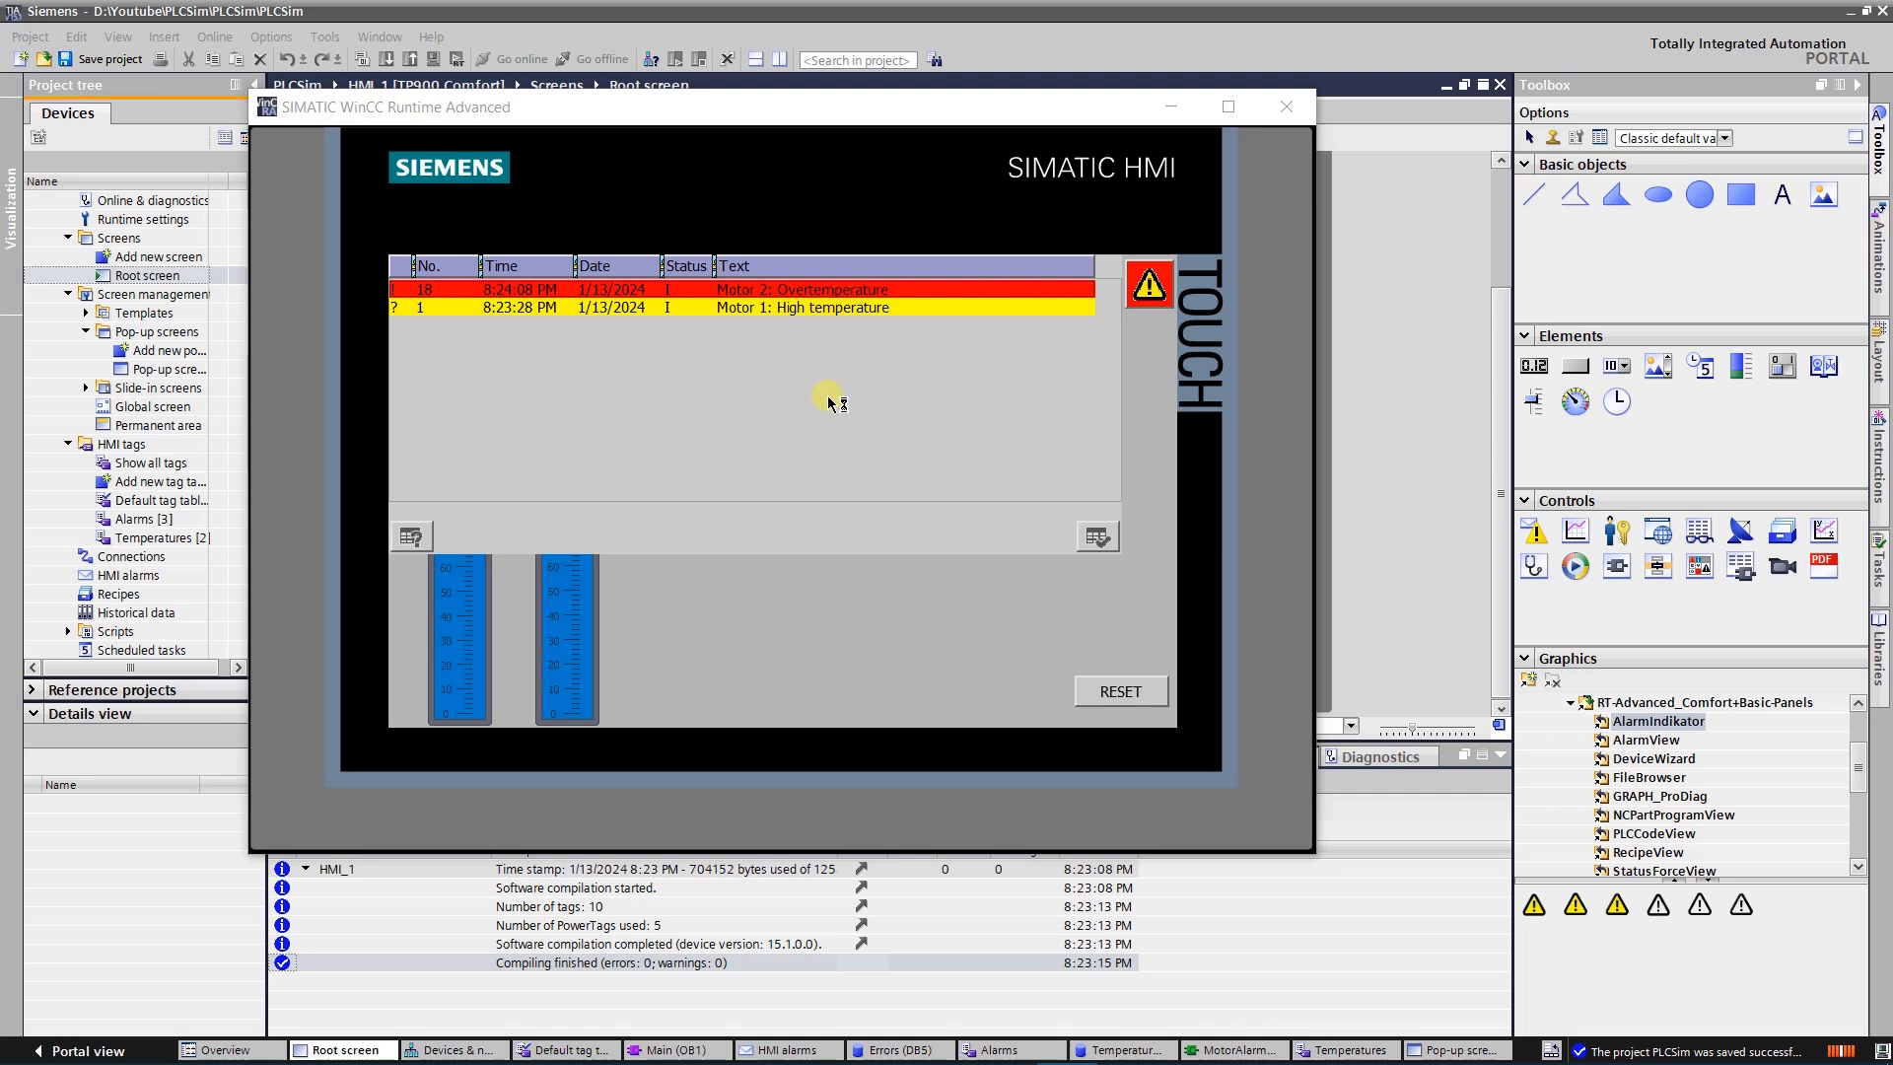
{"action": "left_click", "coordinate": [668, 294]}
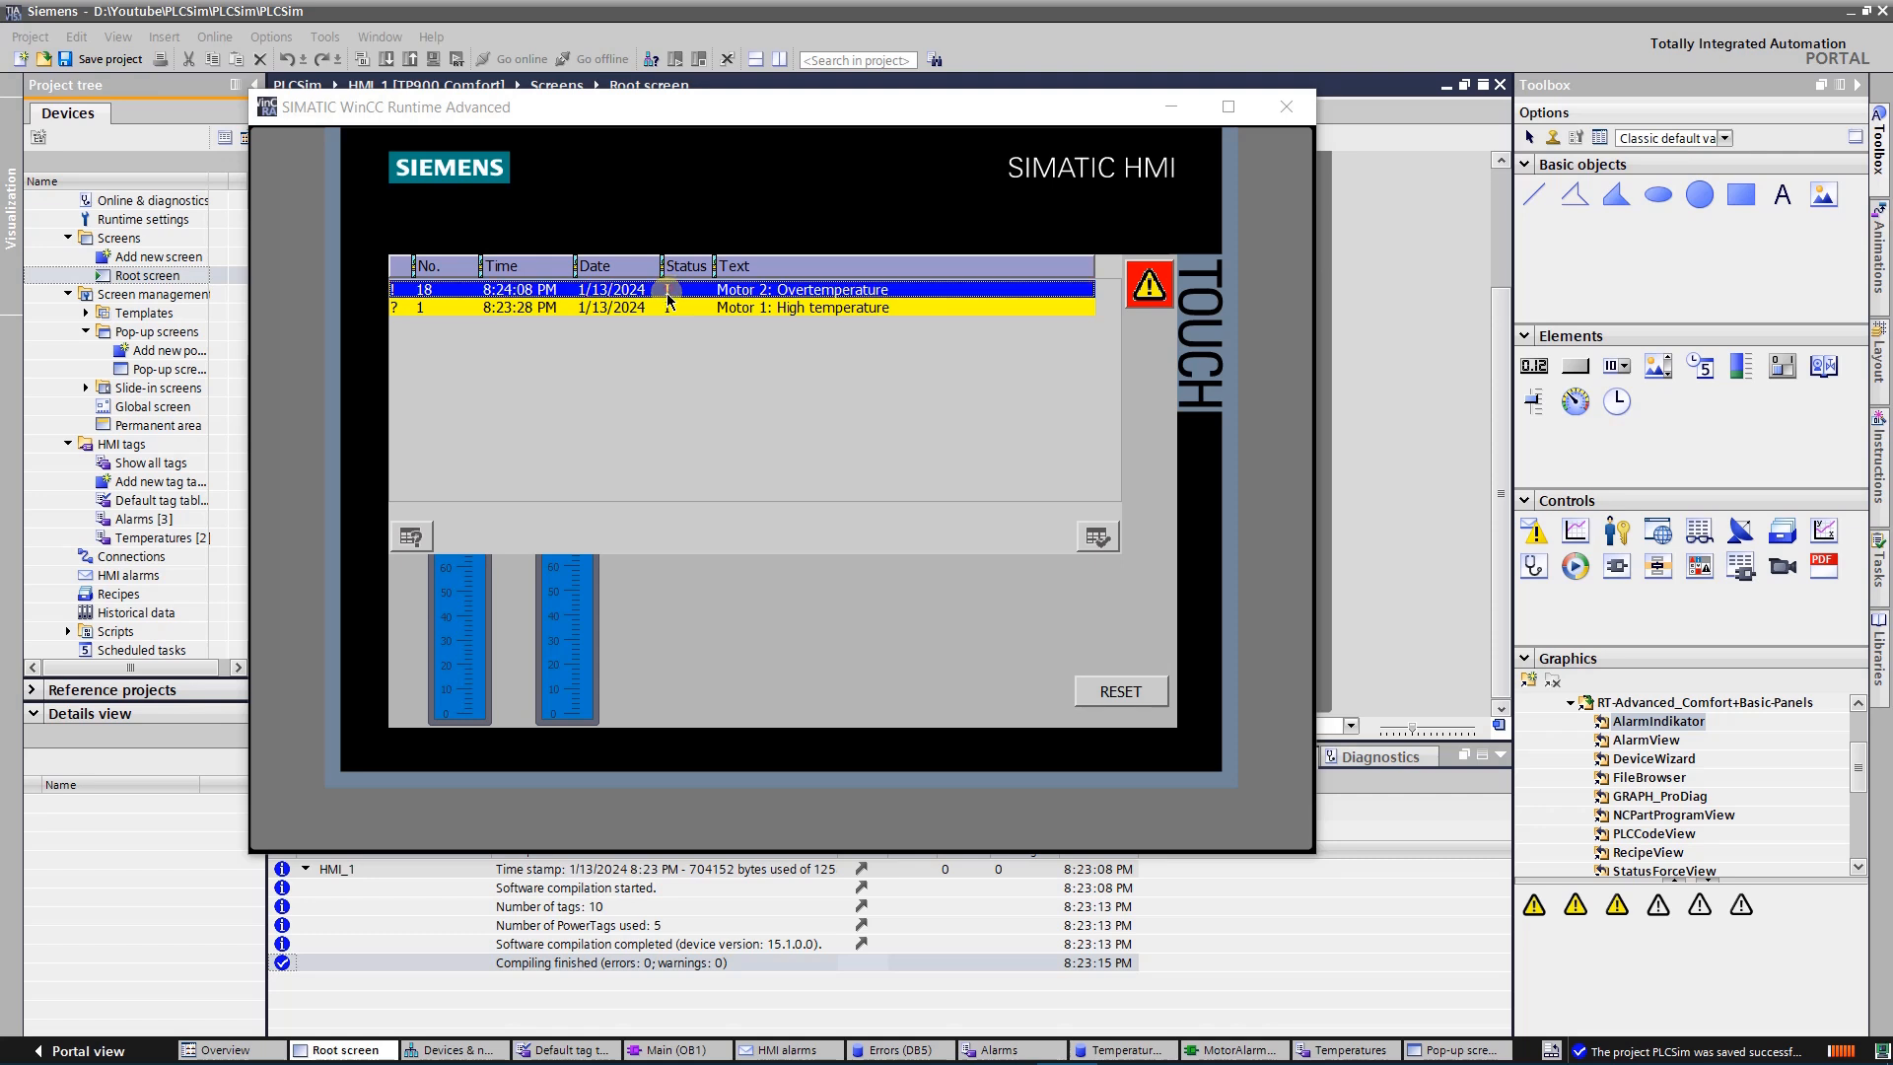
{"action": "left_click", "coordinate": [412, 538]}
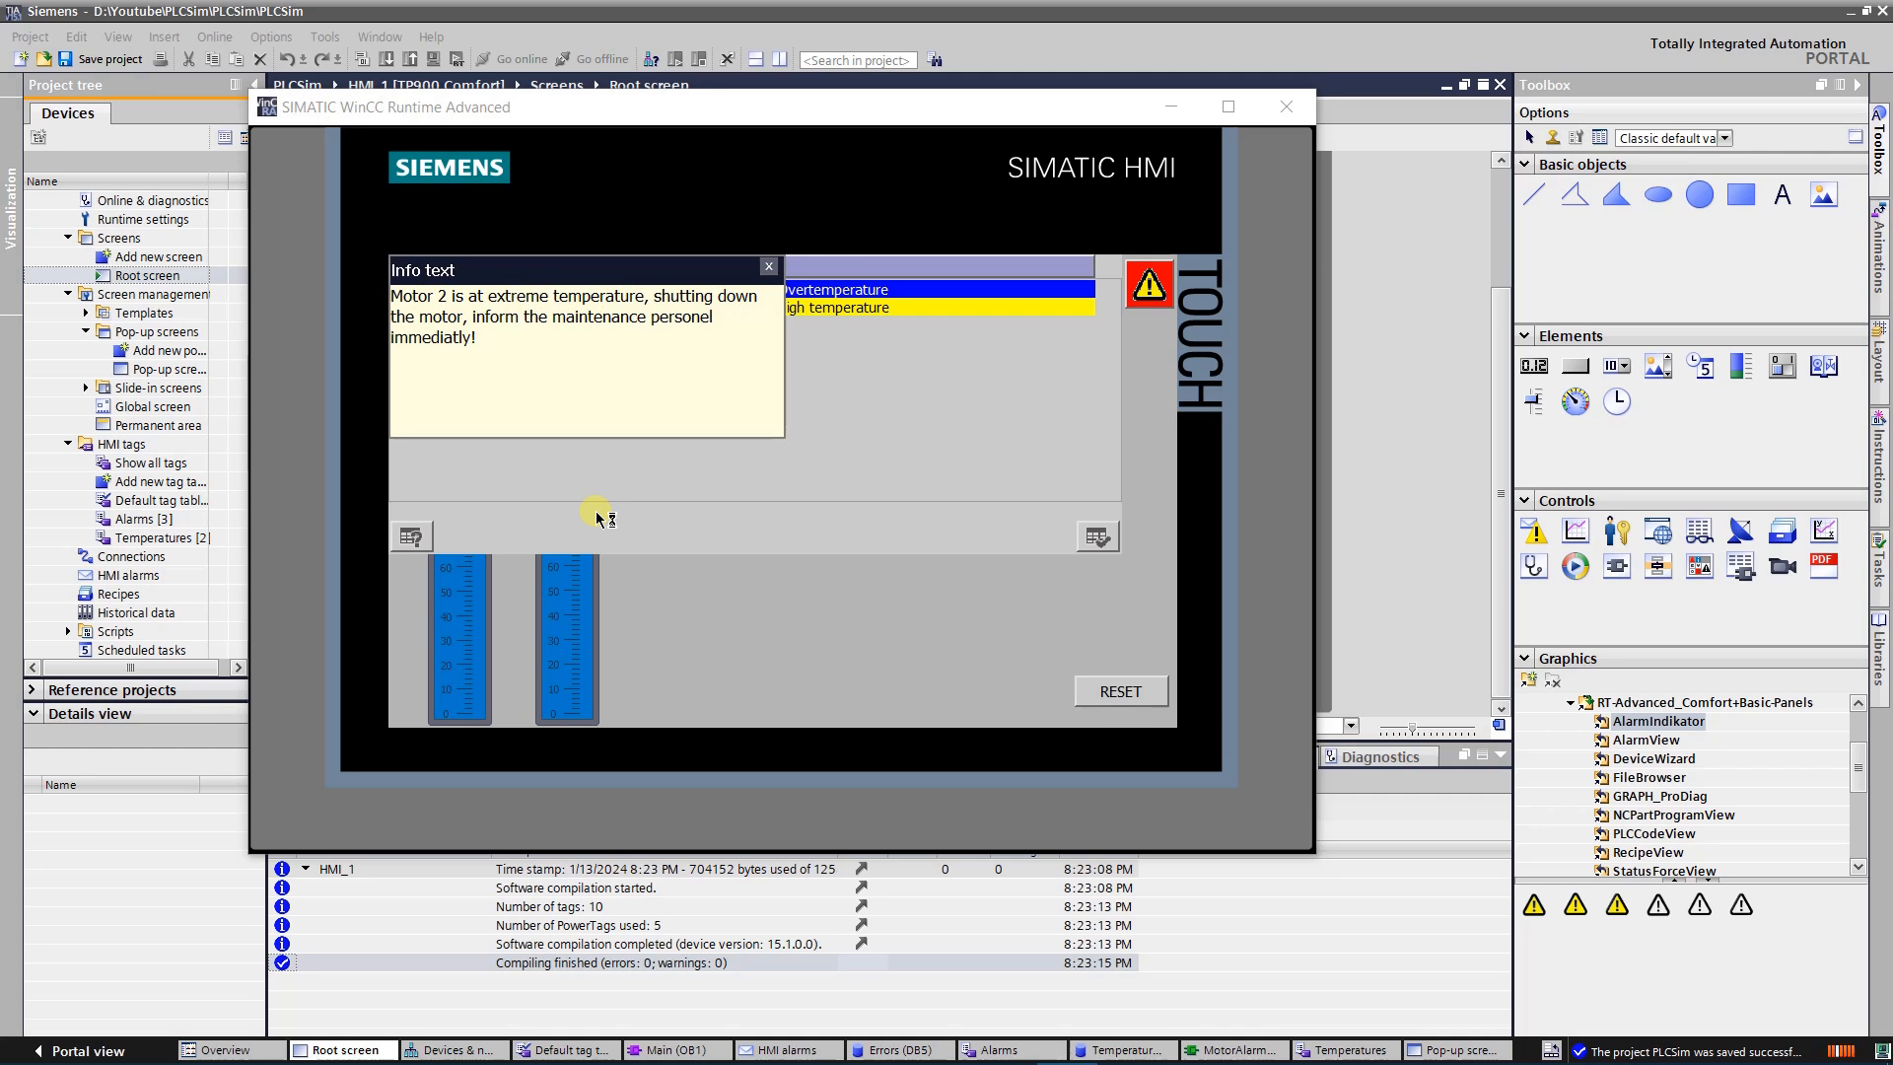
{"action": "left_click", "coordinate": [769, 266]}
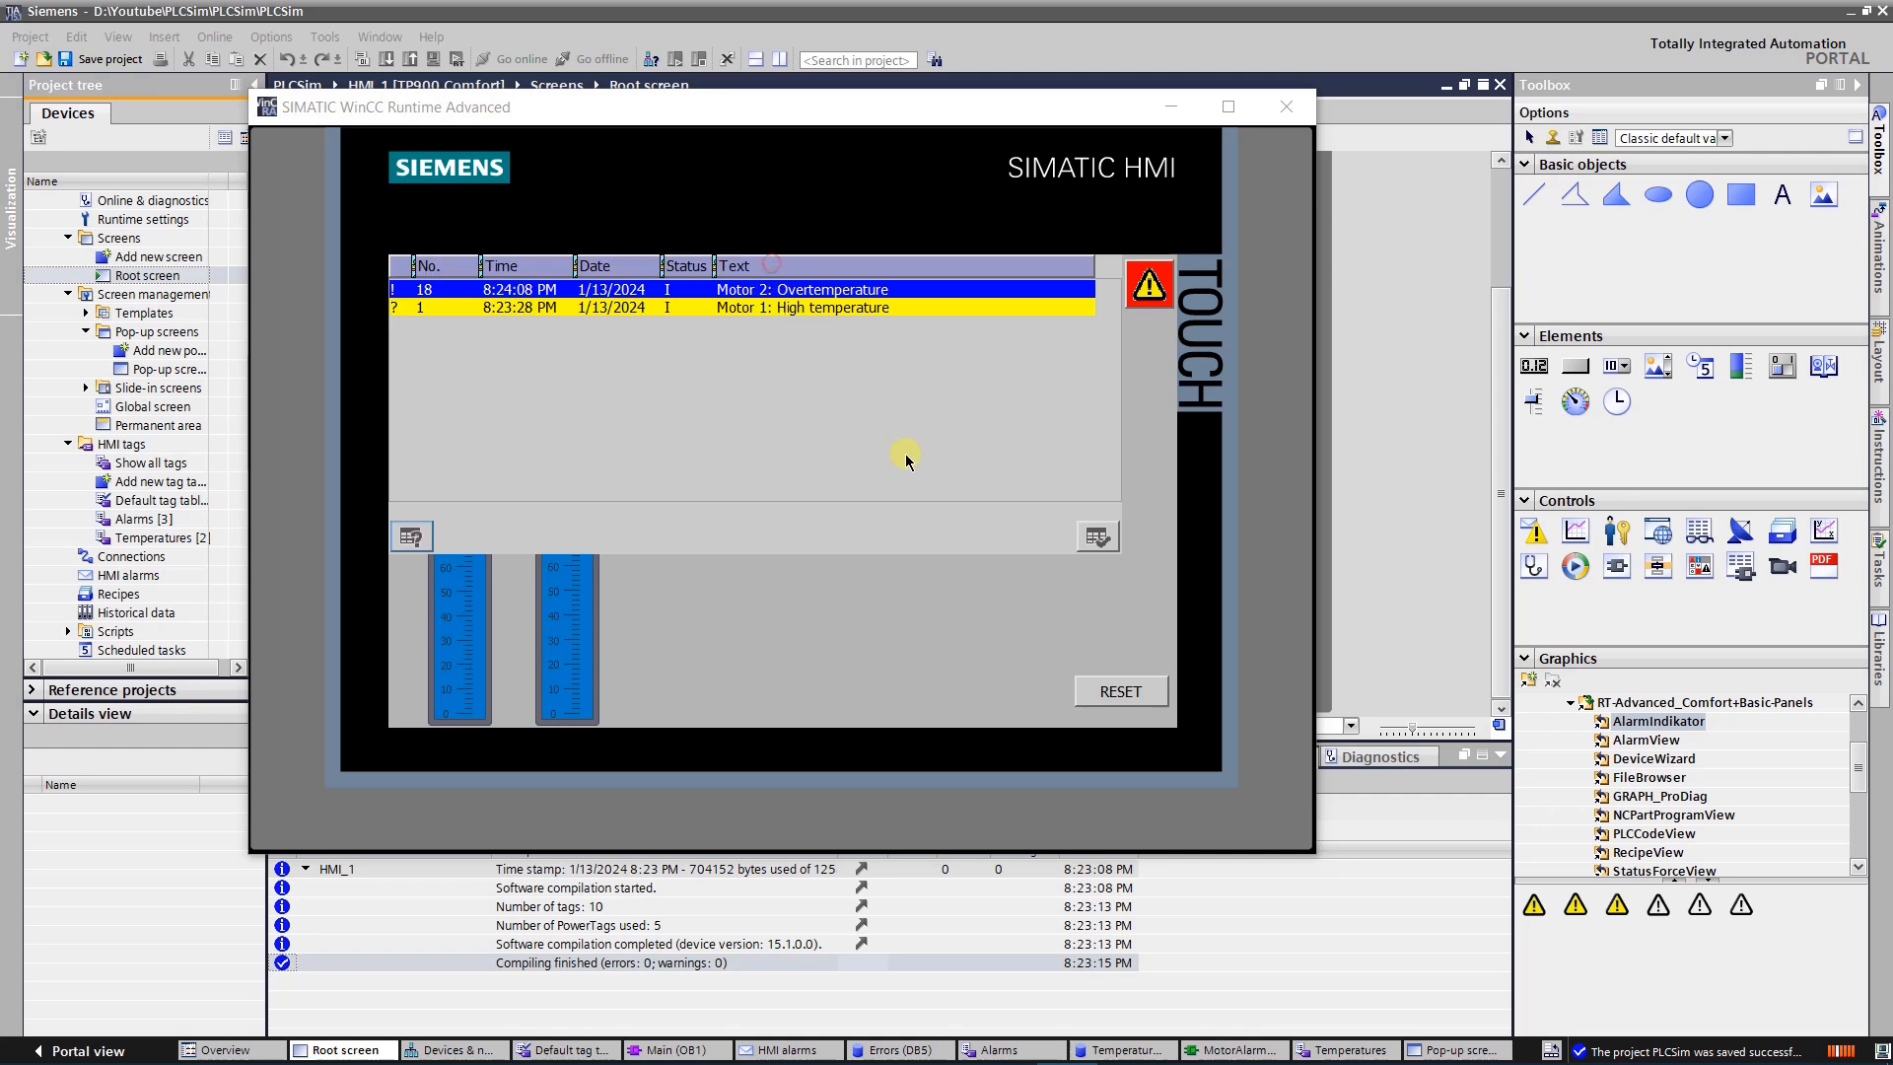
Lower the M1 temperature slider to 53 and acknowledge the Motor 2 overtemperature alarm in the alarm pop-up
{"action": "left_click", "coordinate": [1149, 285]}
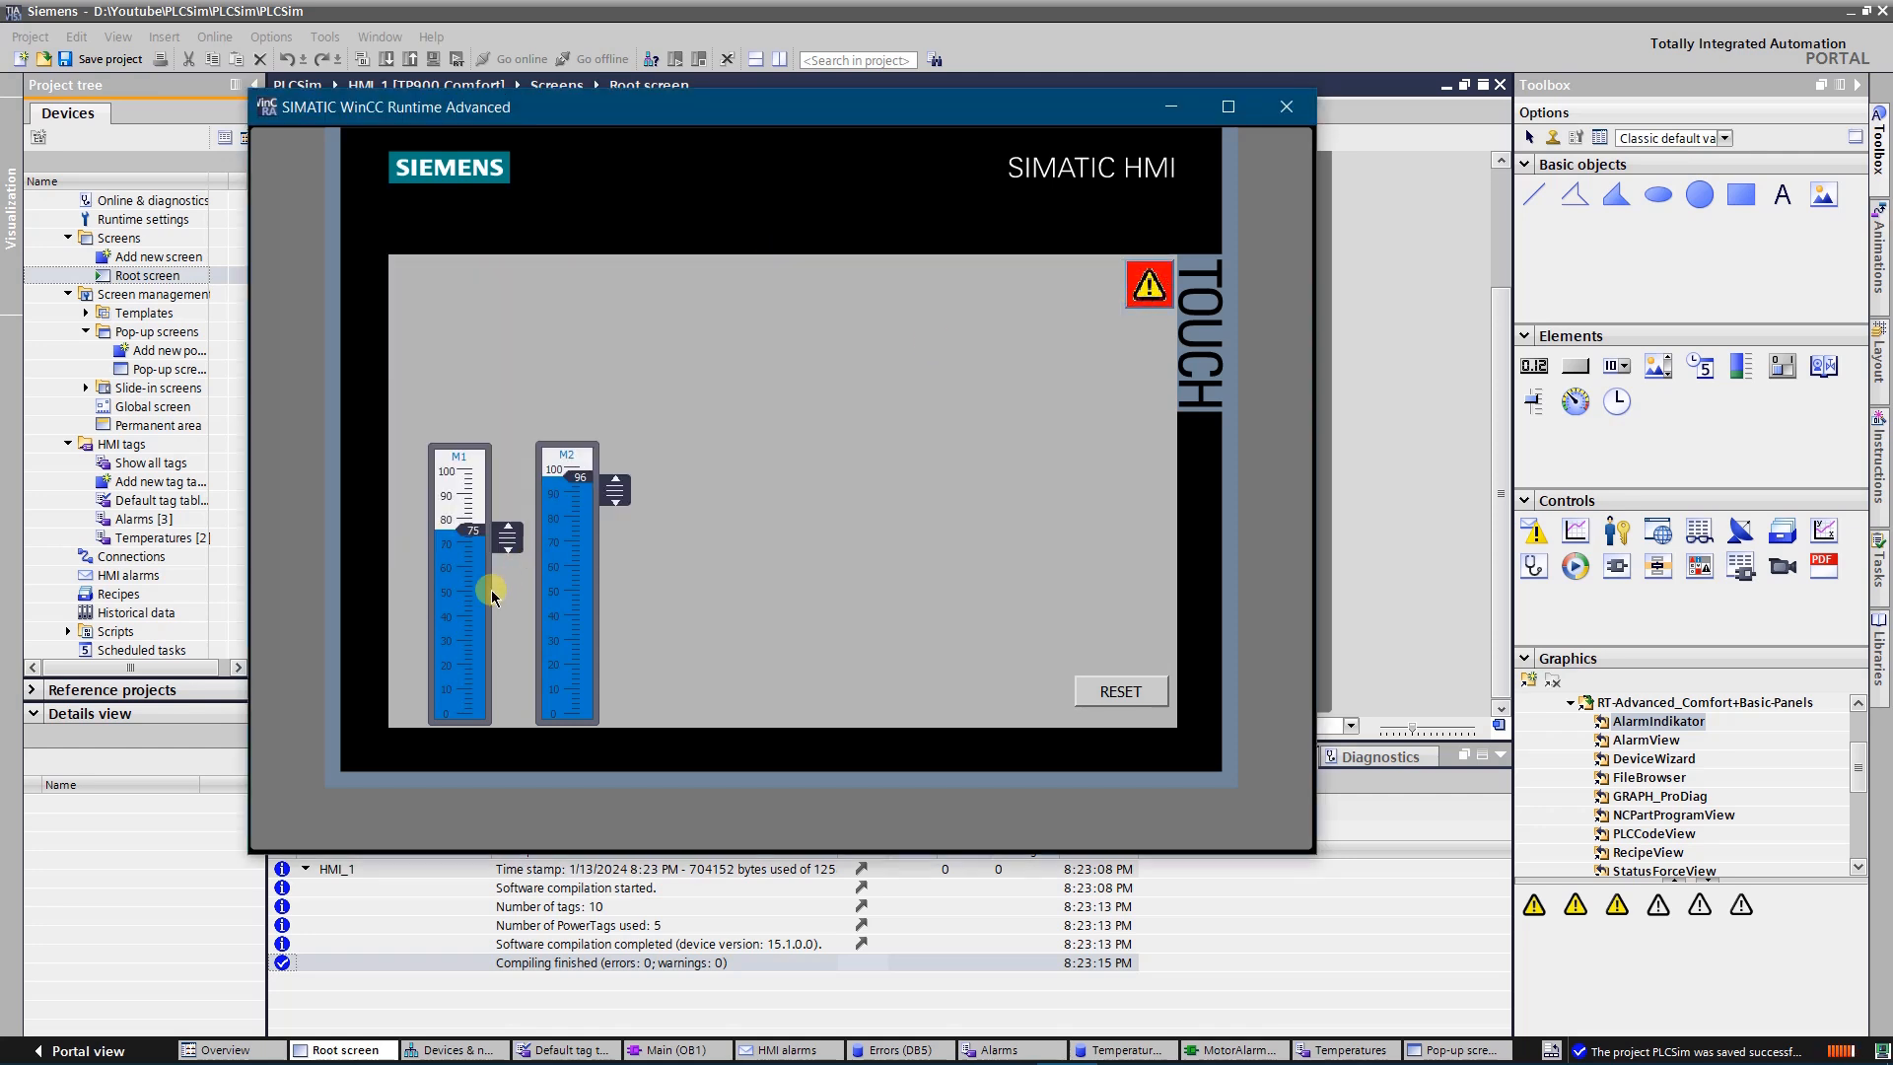
{"action": "left_click_drag", "start_coordinate": [513, 528], "coordinate": [509, 585]}
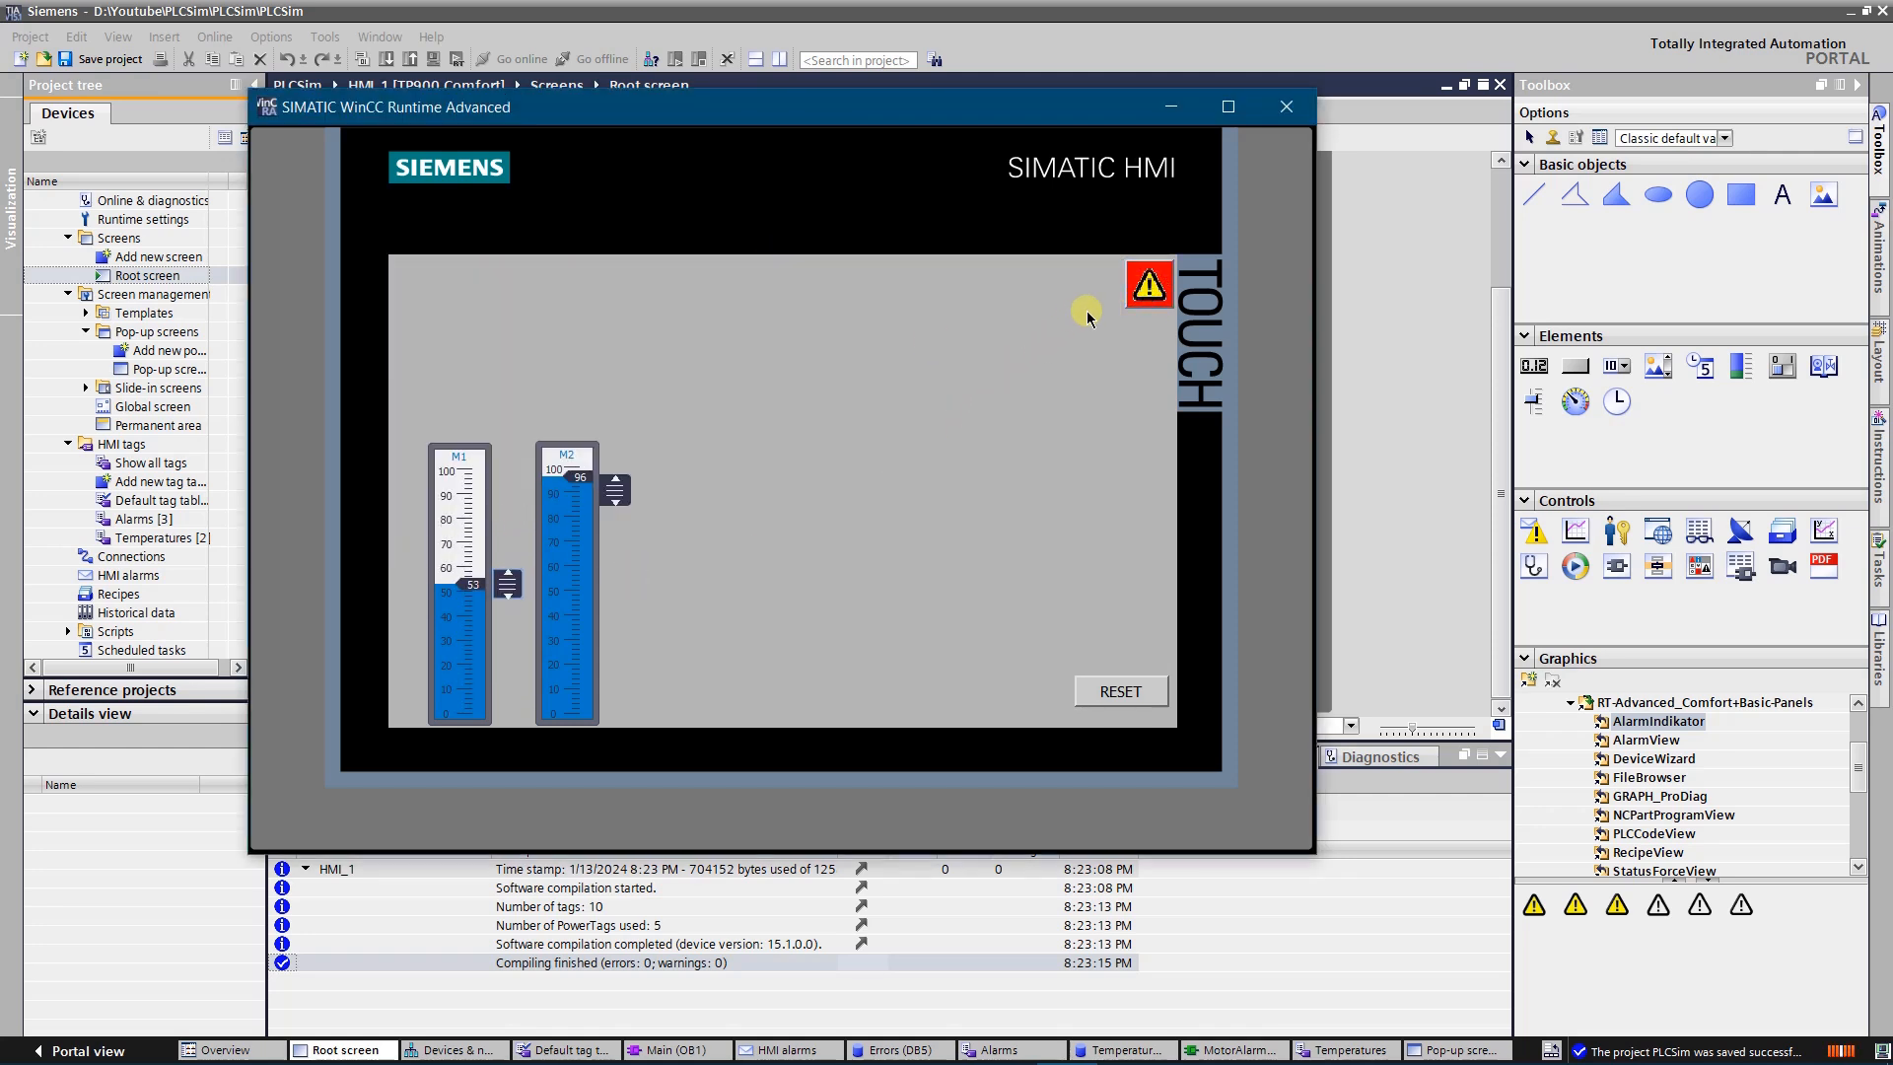
{"action": "left_click", "coordinate": [1136, 299]}
{"action": "left_click", "coordinate": [834, 400]}
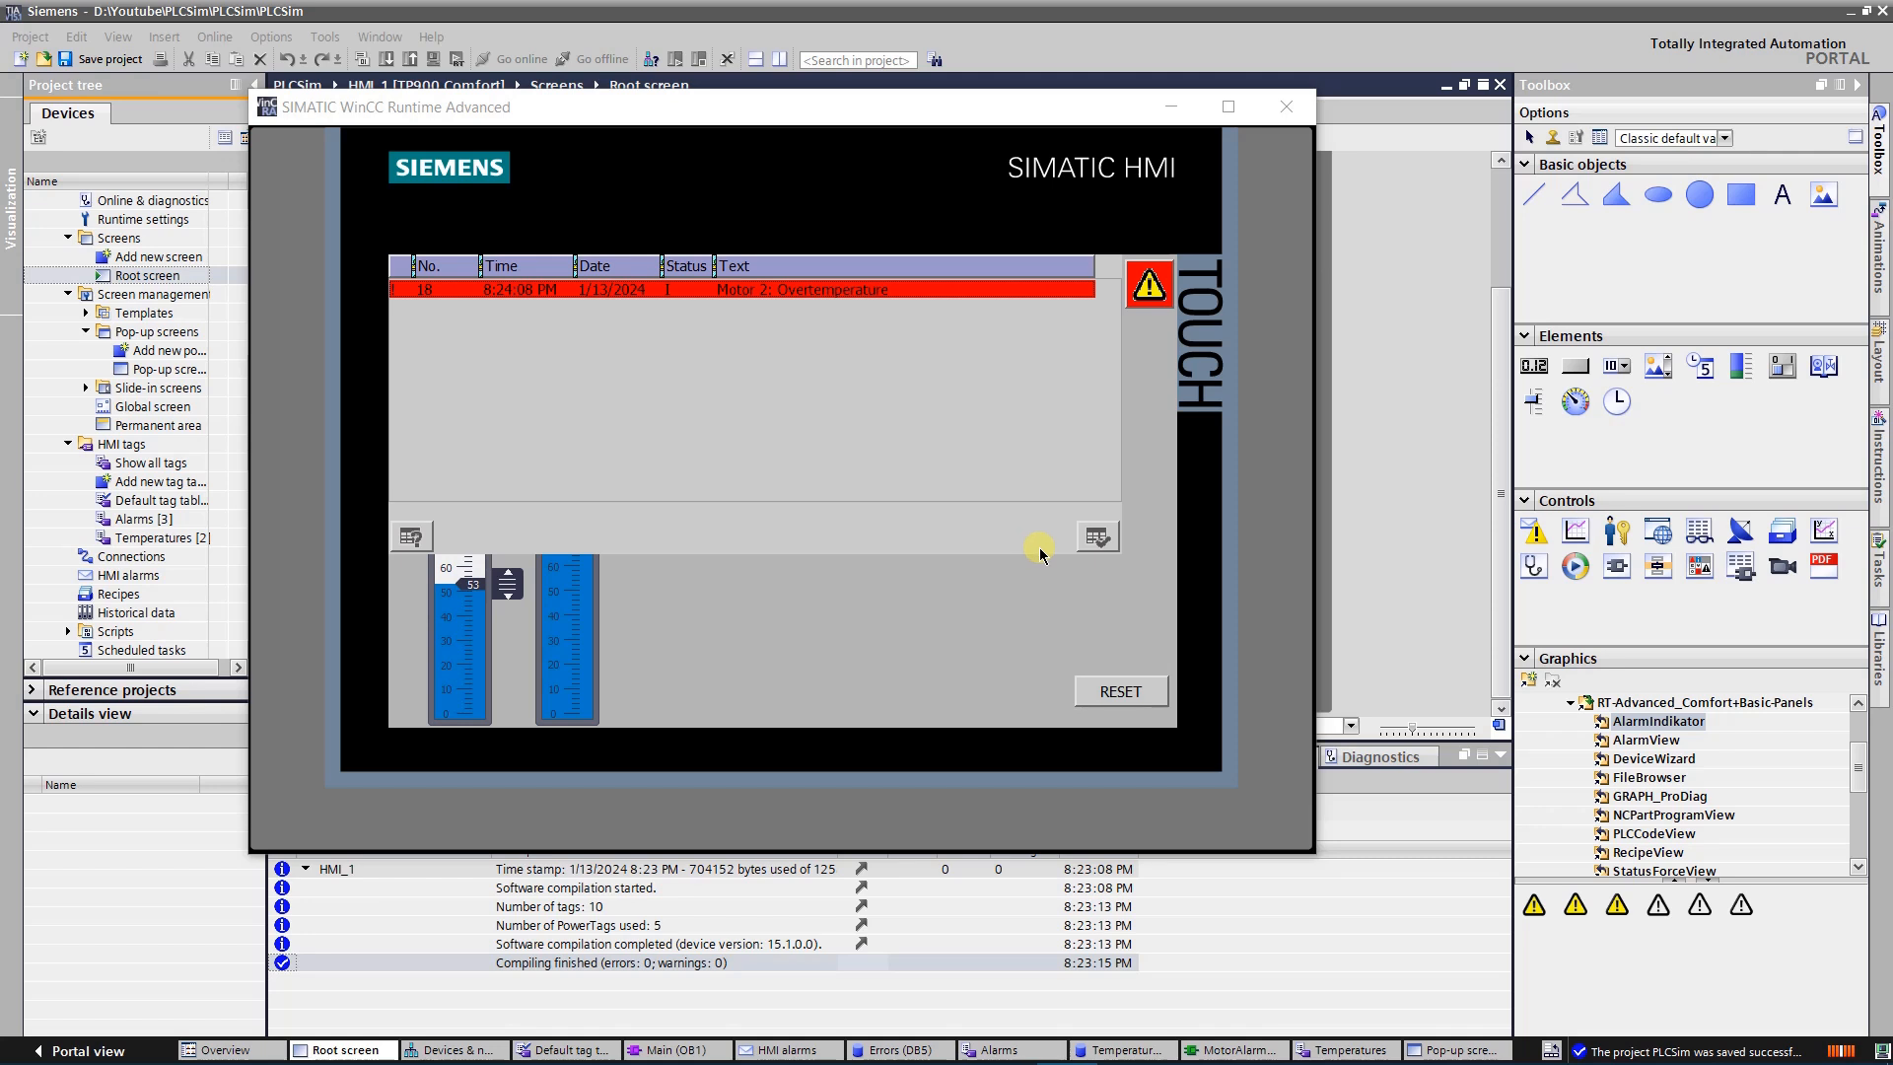
{"action": "left_click", "coordinate": [1097, 540]}
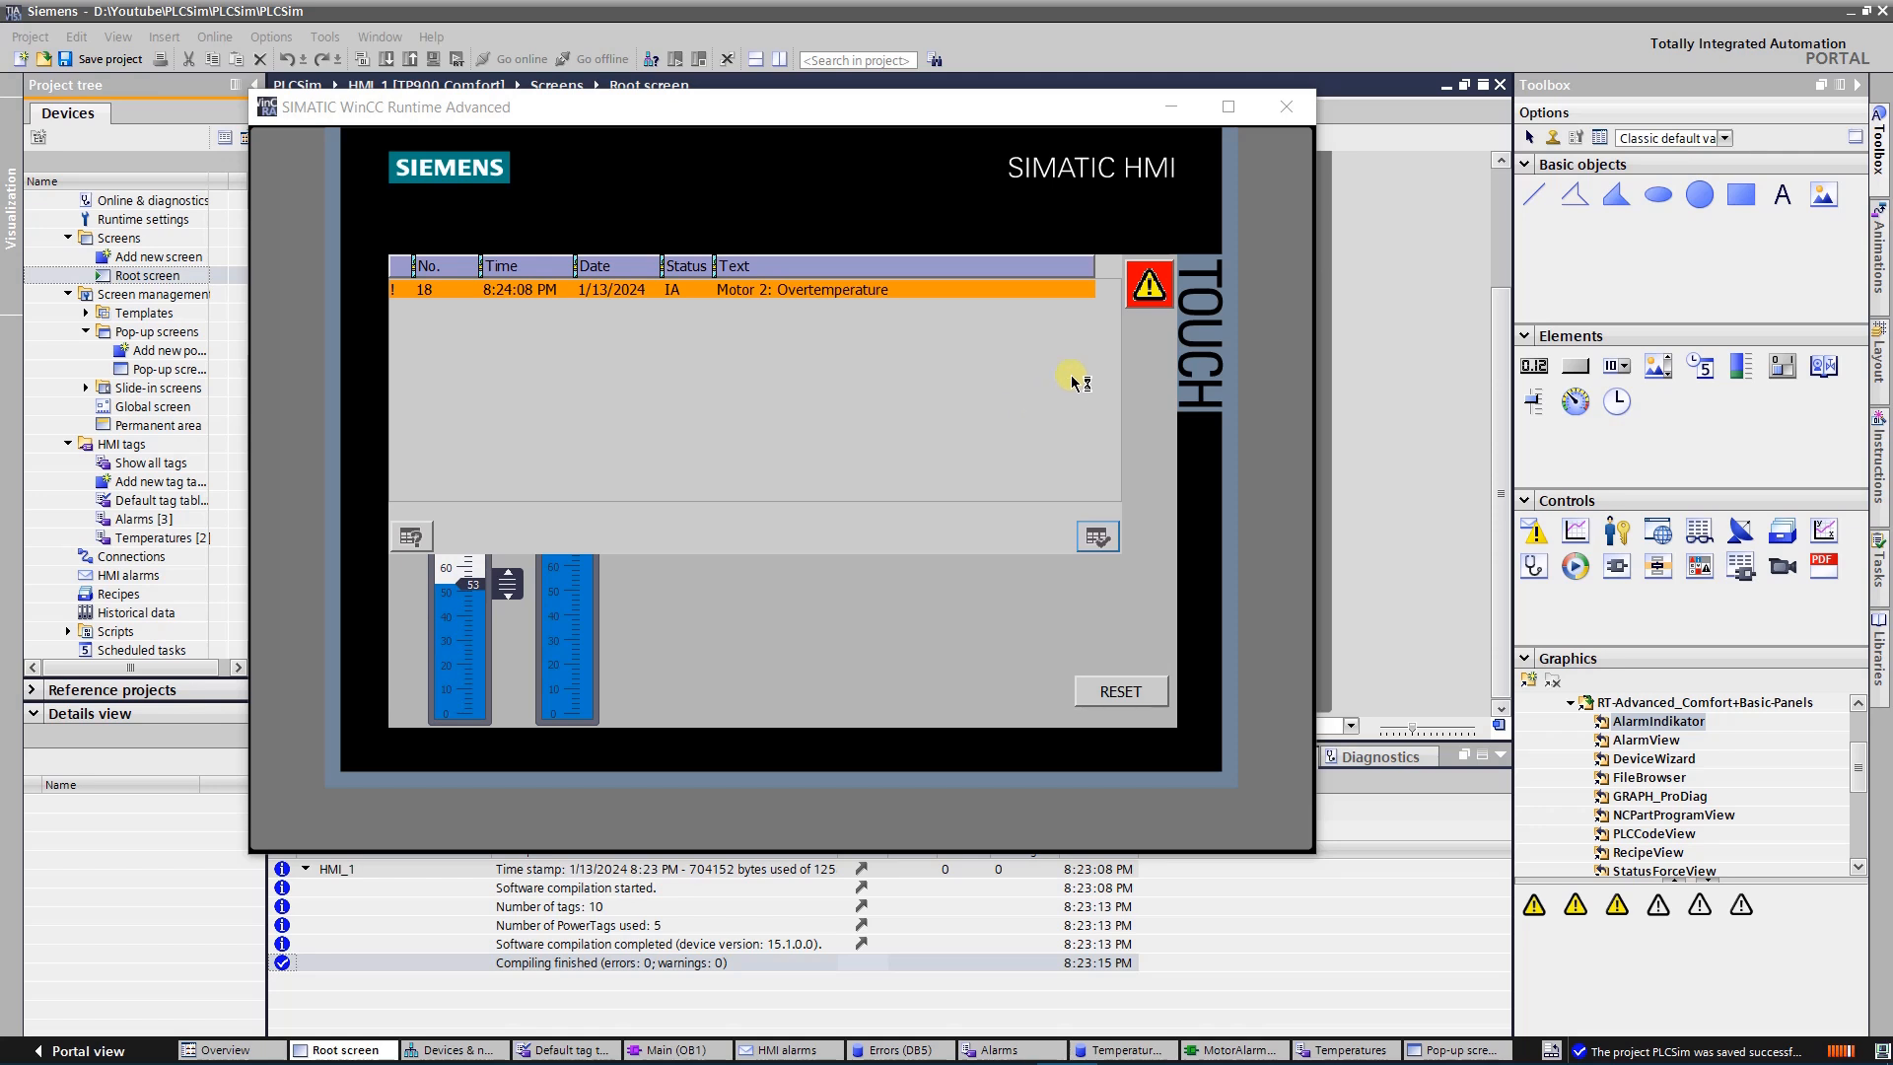
{"action": "left_click", "coordinate": [1153, 287]}
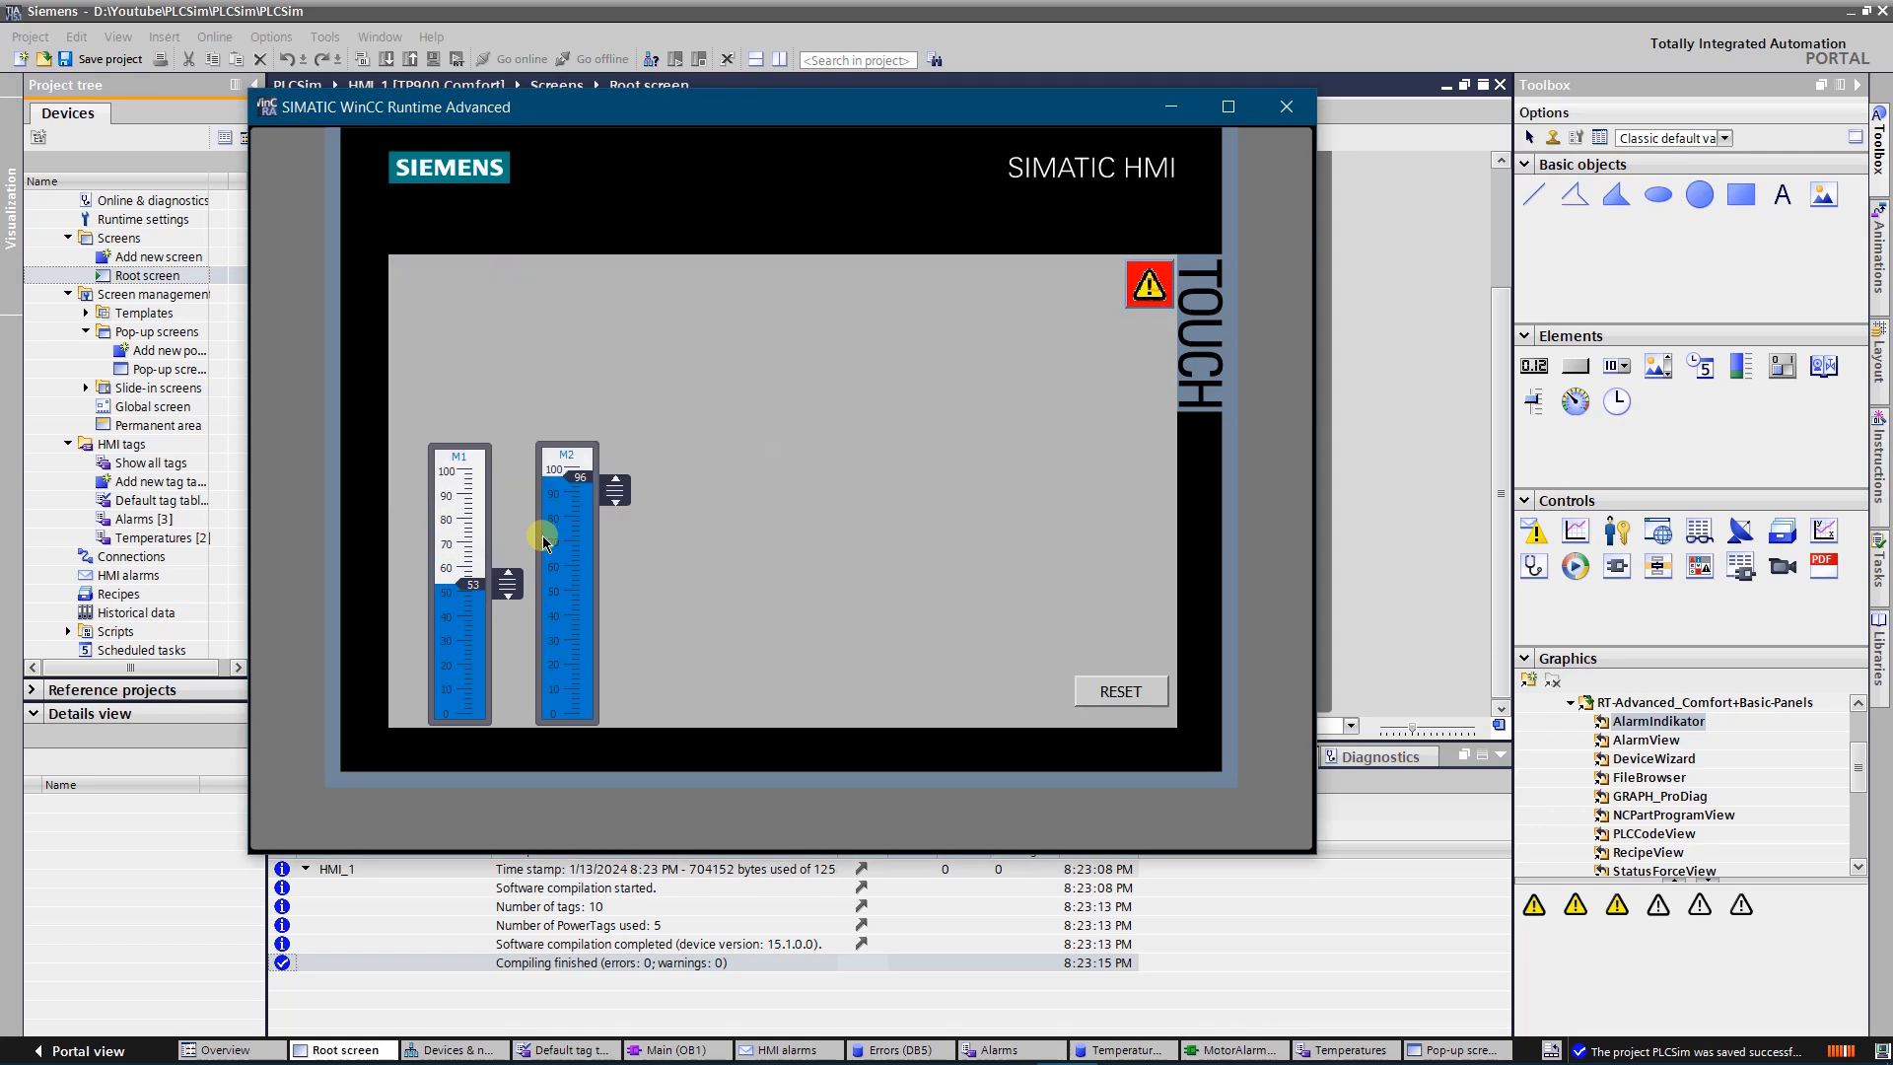
Raise the M1 temperature slider to 95 and view the info text of the Motor 1 overtemperature alarm
{"action": "left_click_drag", "start_coordinate": [508, 583], "coordinate": [533, 481]}
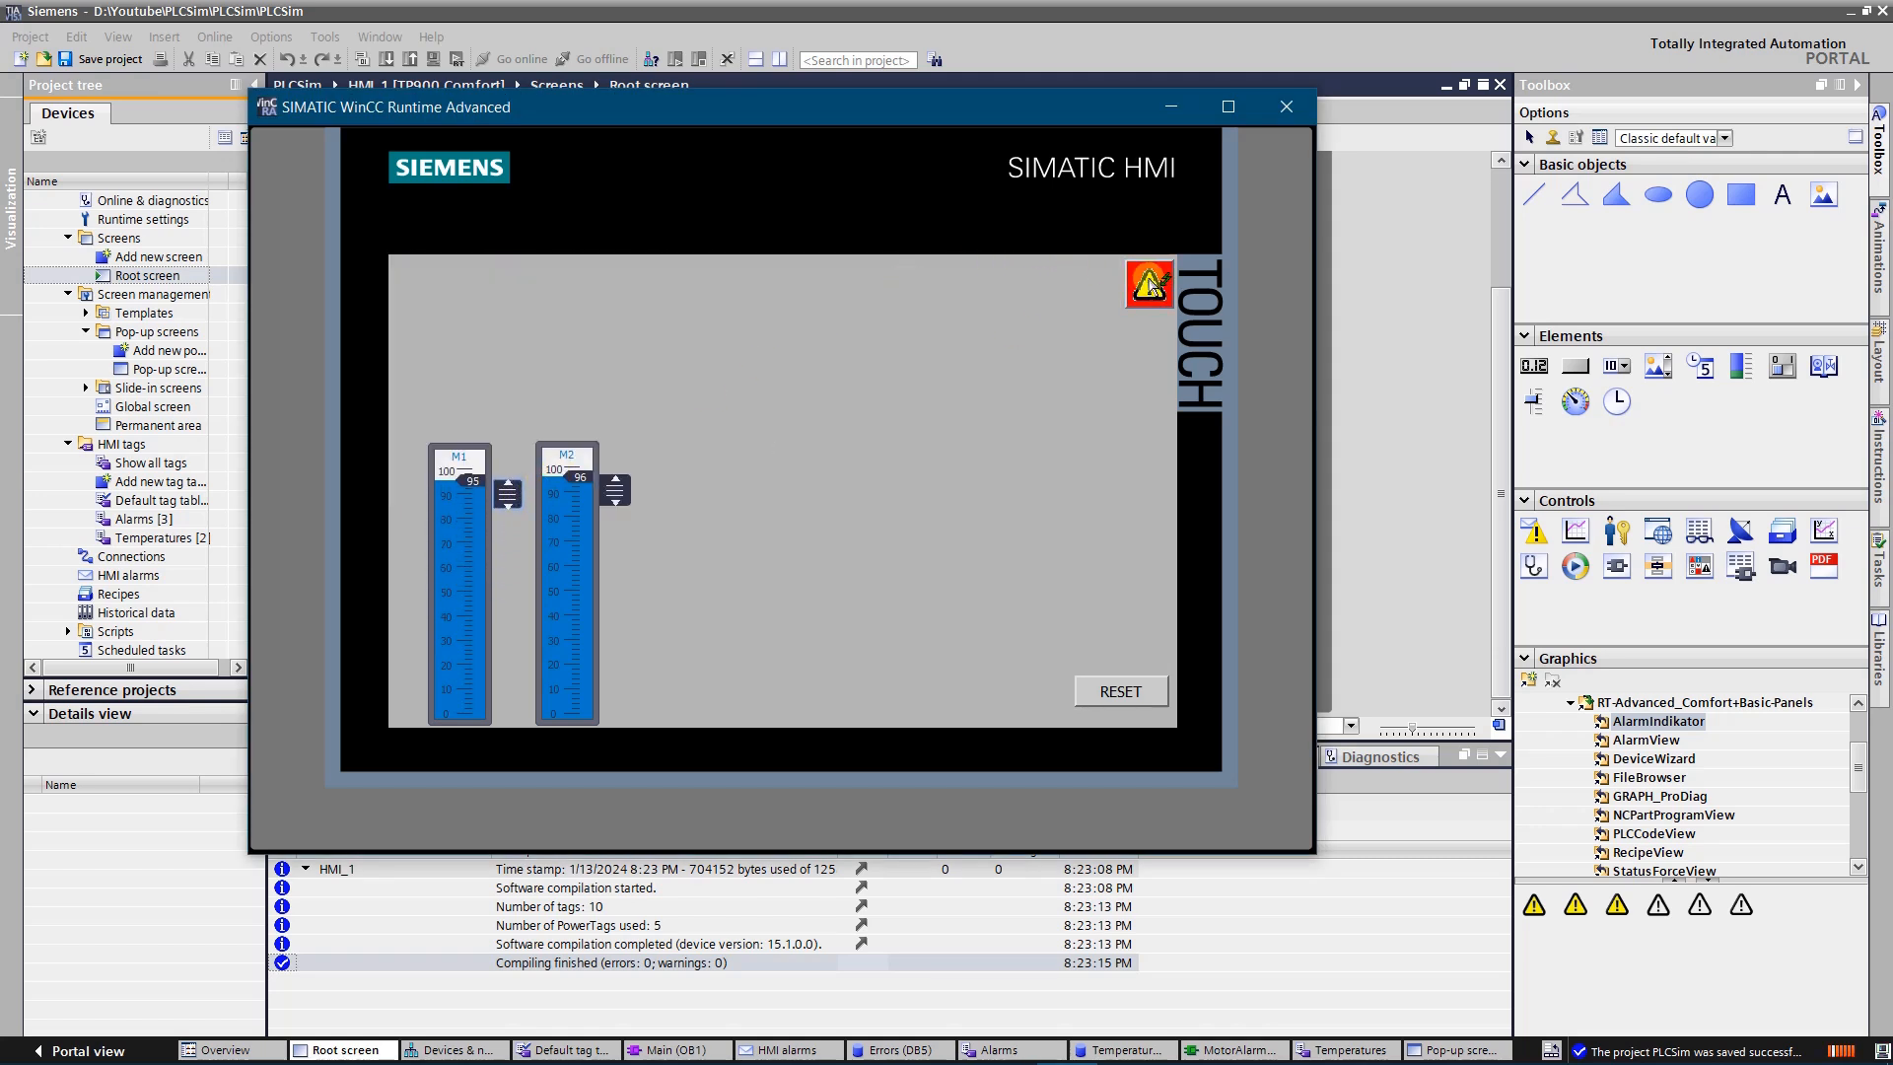
{"action": "left_click", "coordinate": [1149, 286]}
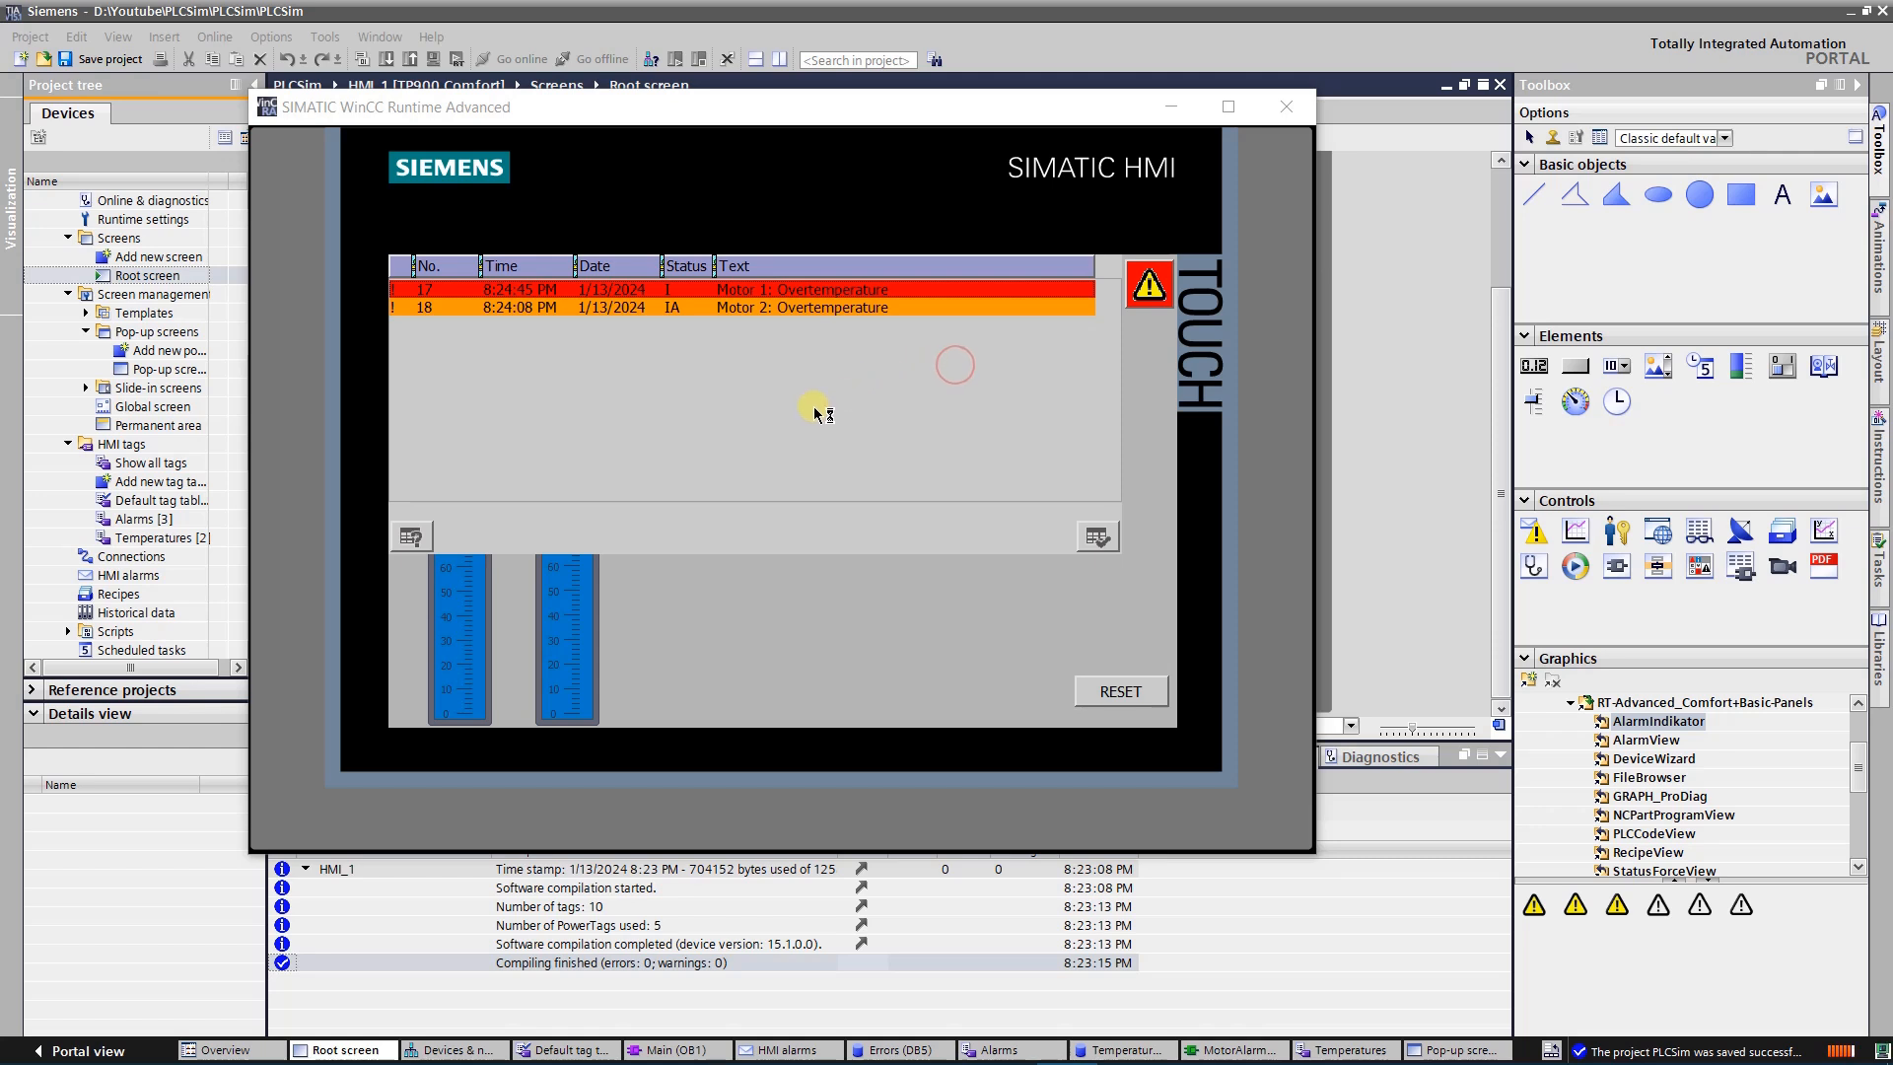
{"action": "left_click", "coordinate": [817, 292]}
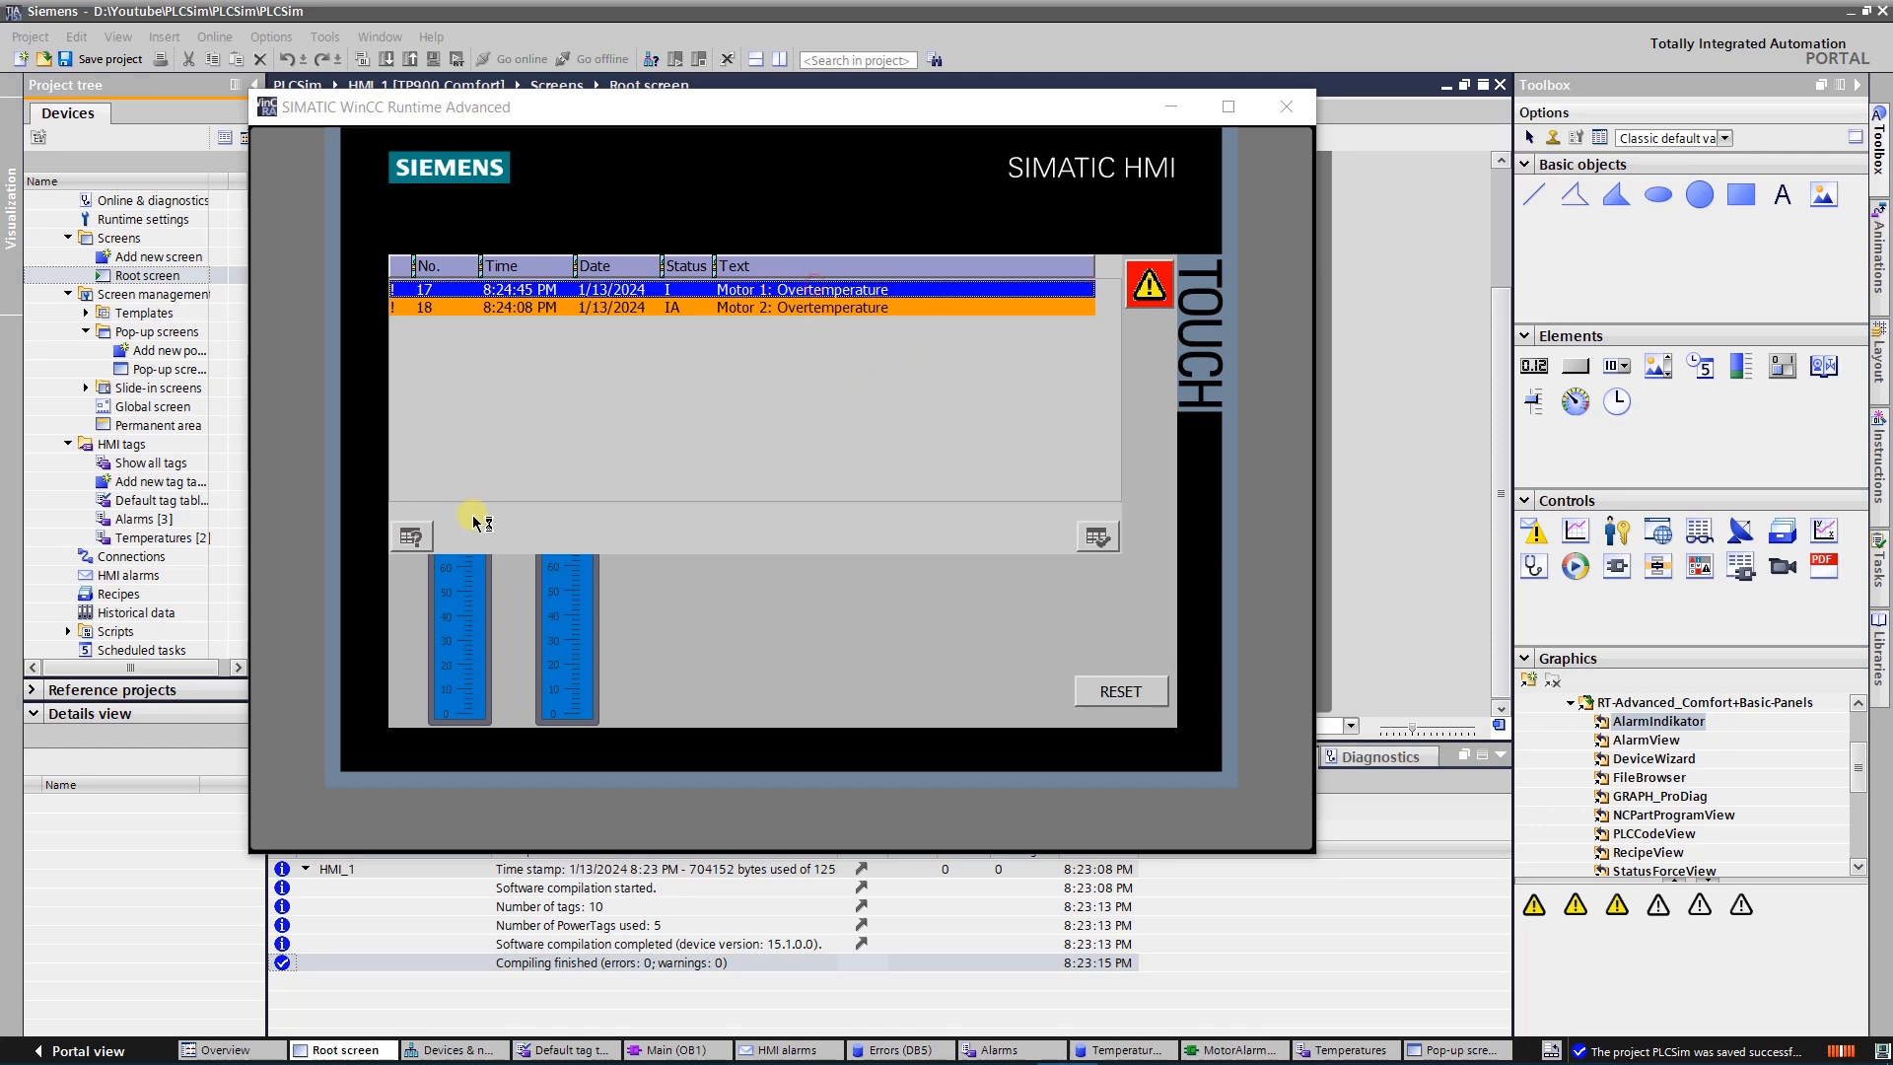
{"action": "left_click", "coordinate": [411, 537]}
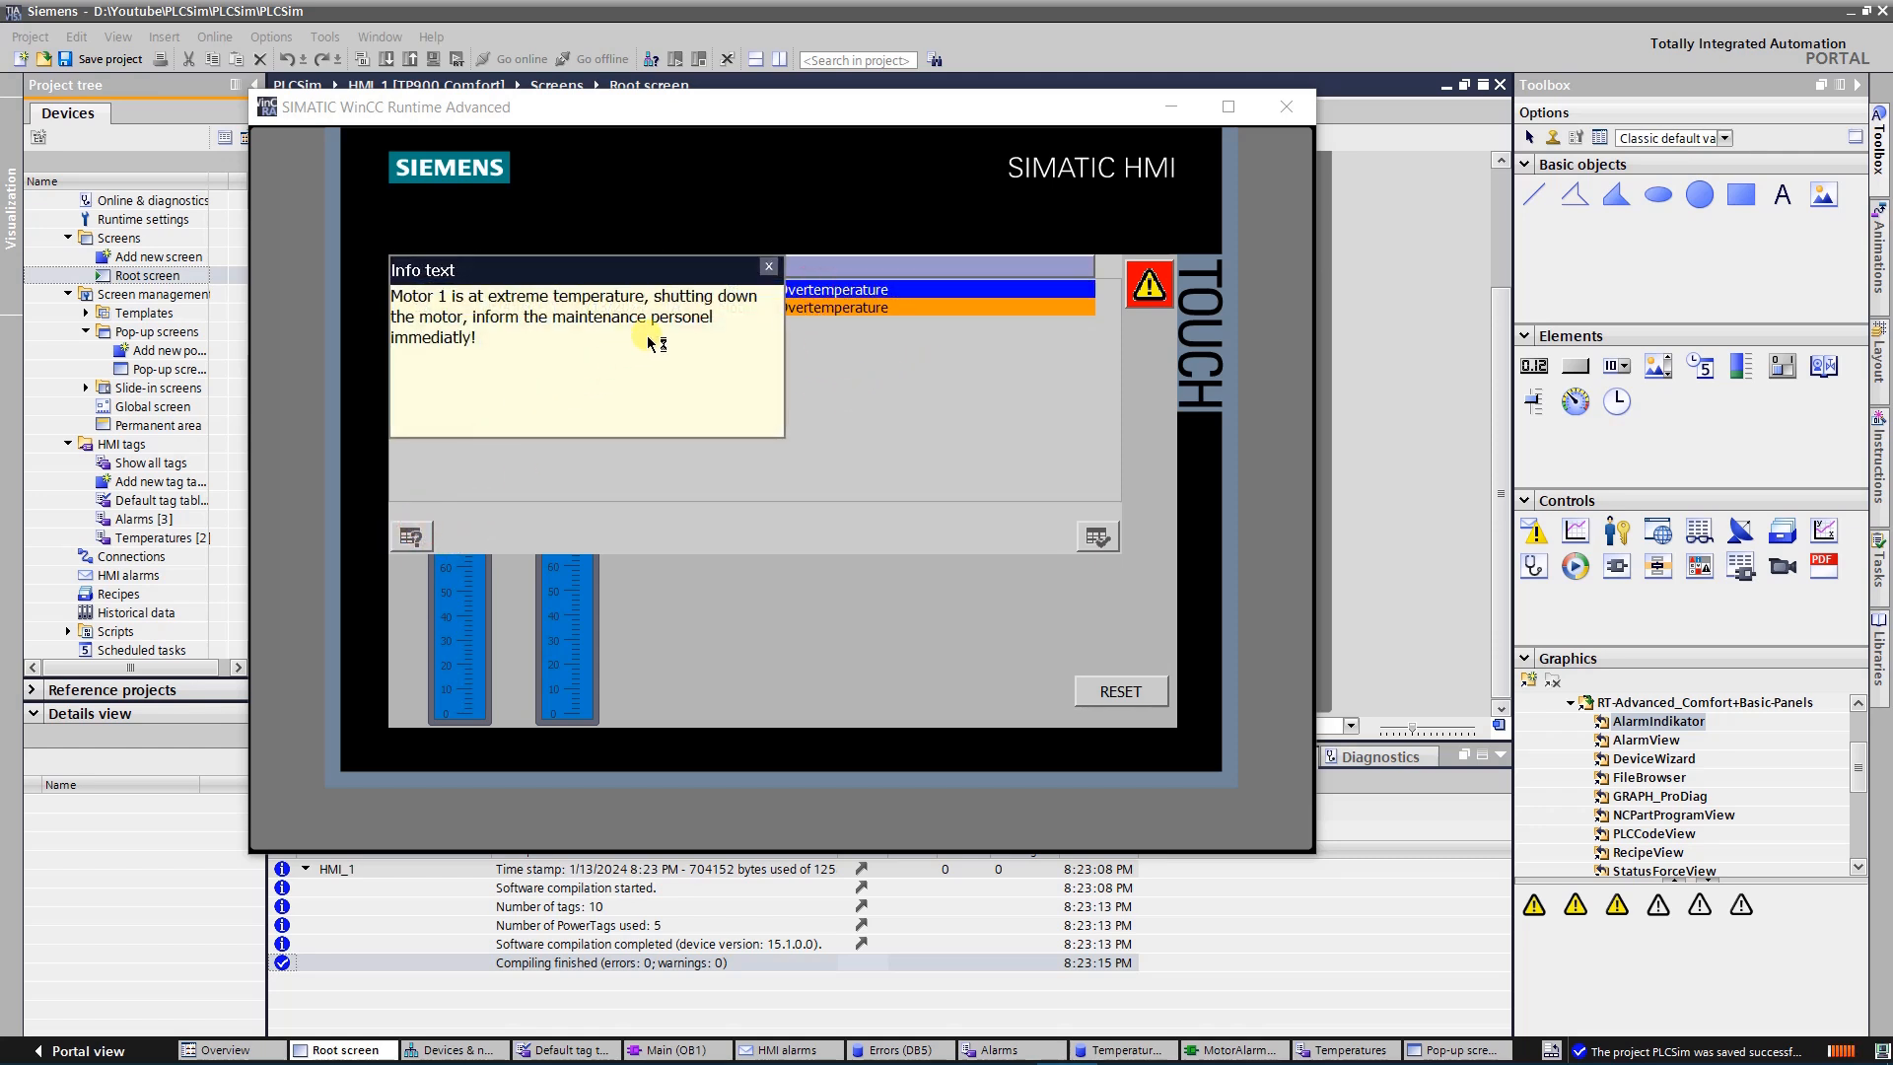
{"action": "left_click", "coordinate": [770, 268]}
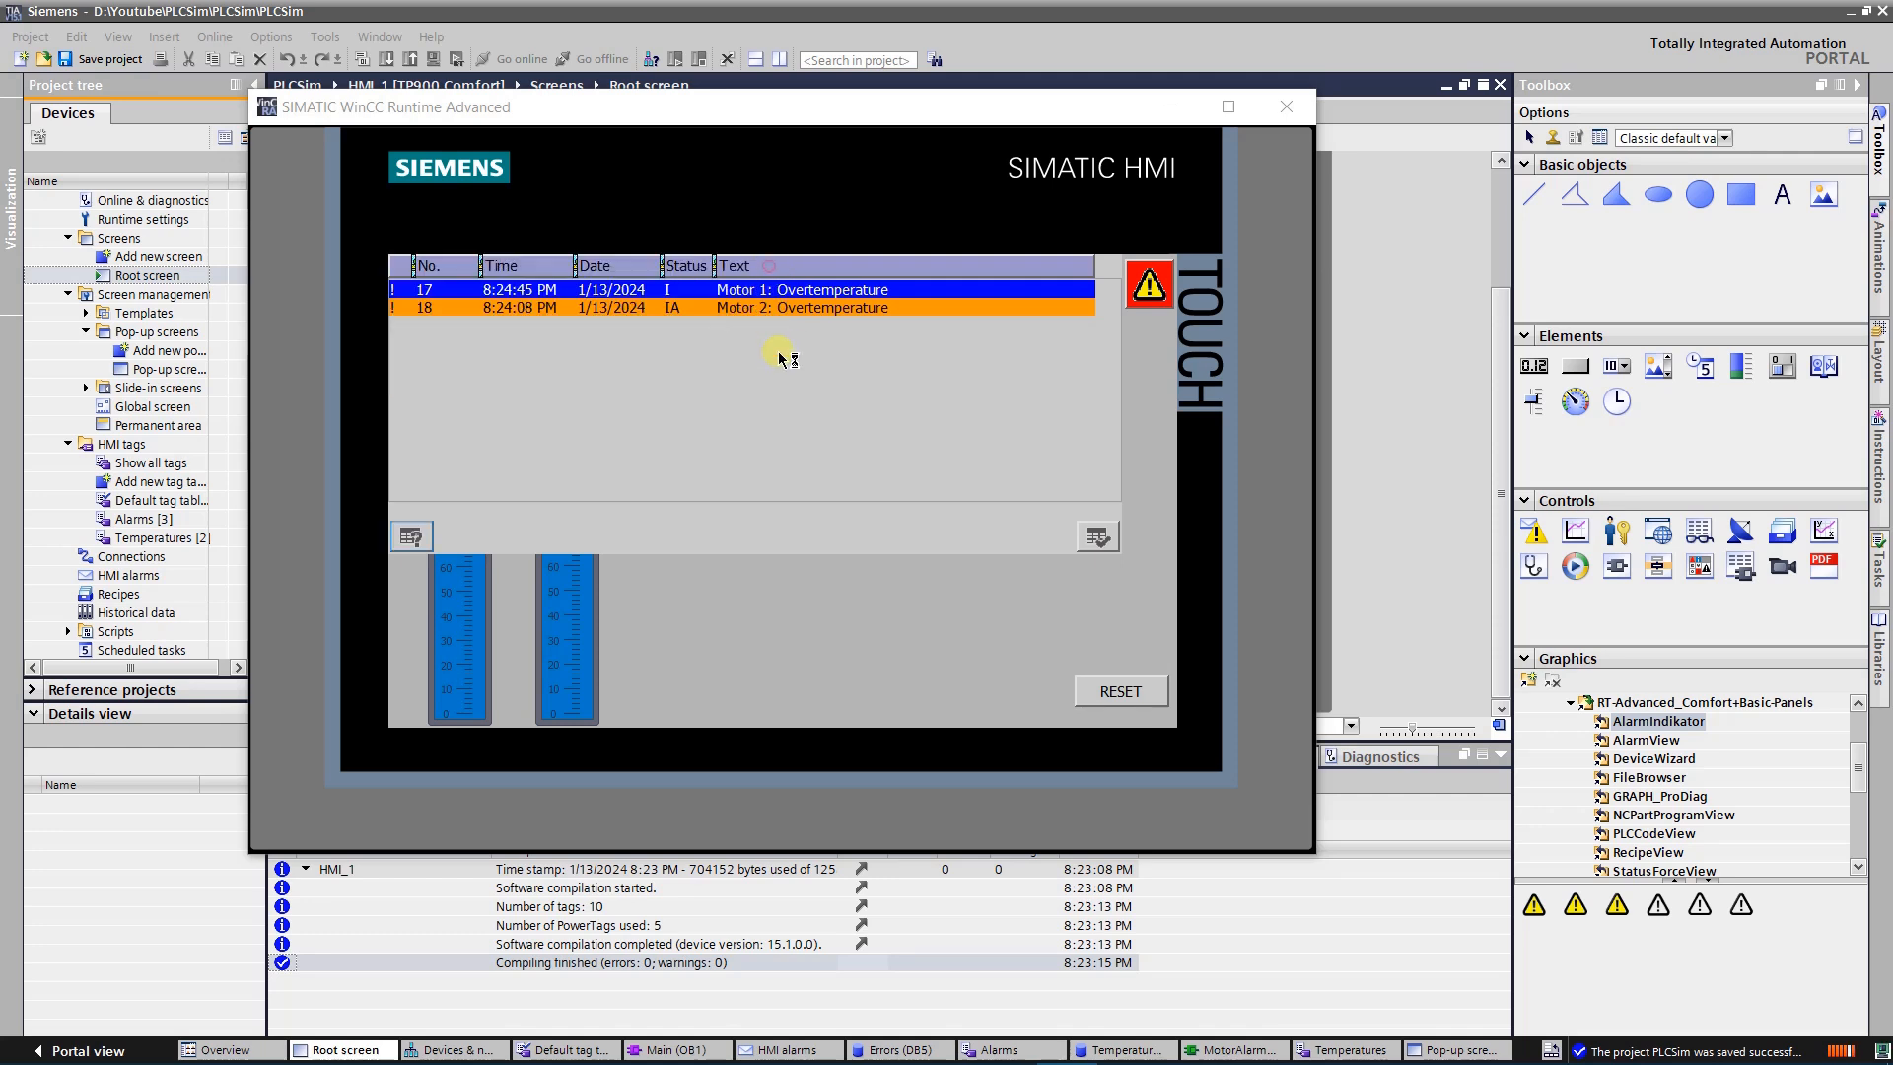
Acknowledge the Motor 1 overtemperature alarm and try to reset the alarms while both motors are still above the overtemperature limit
{"action": "left_click", "coordinate": [1096, 537]}
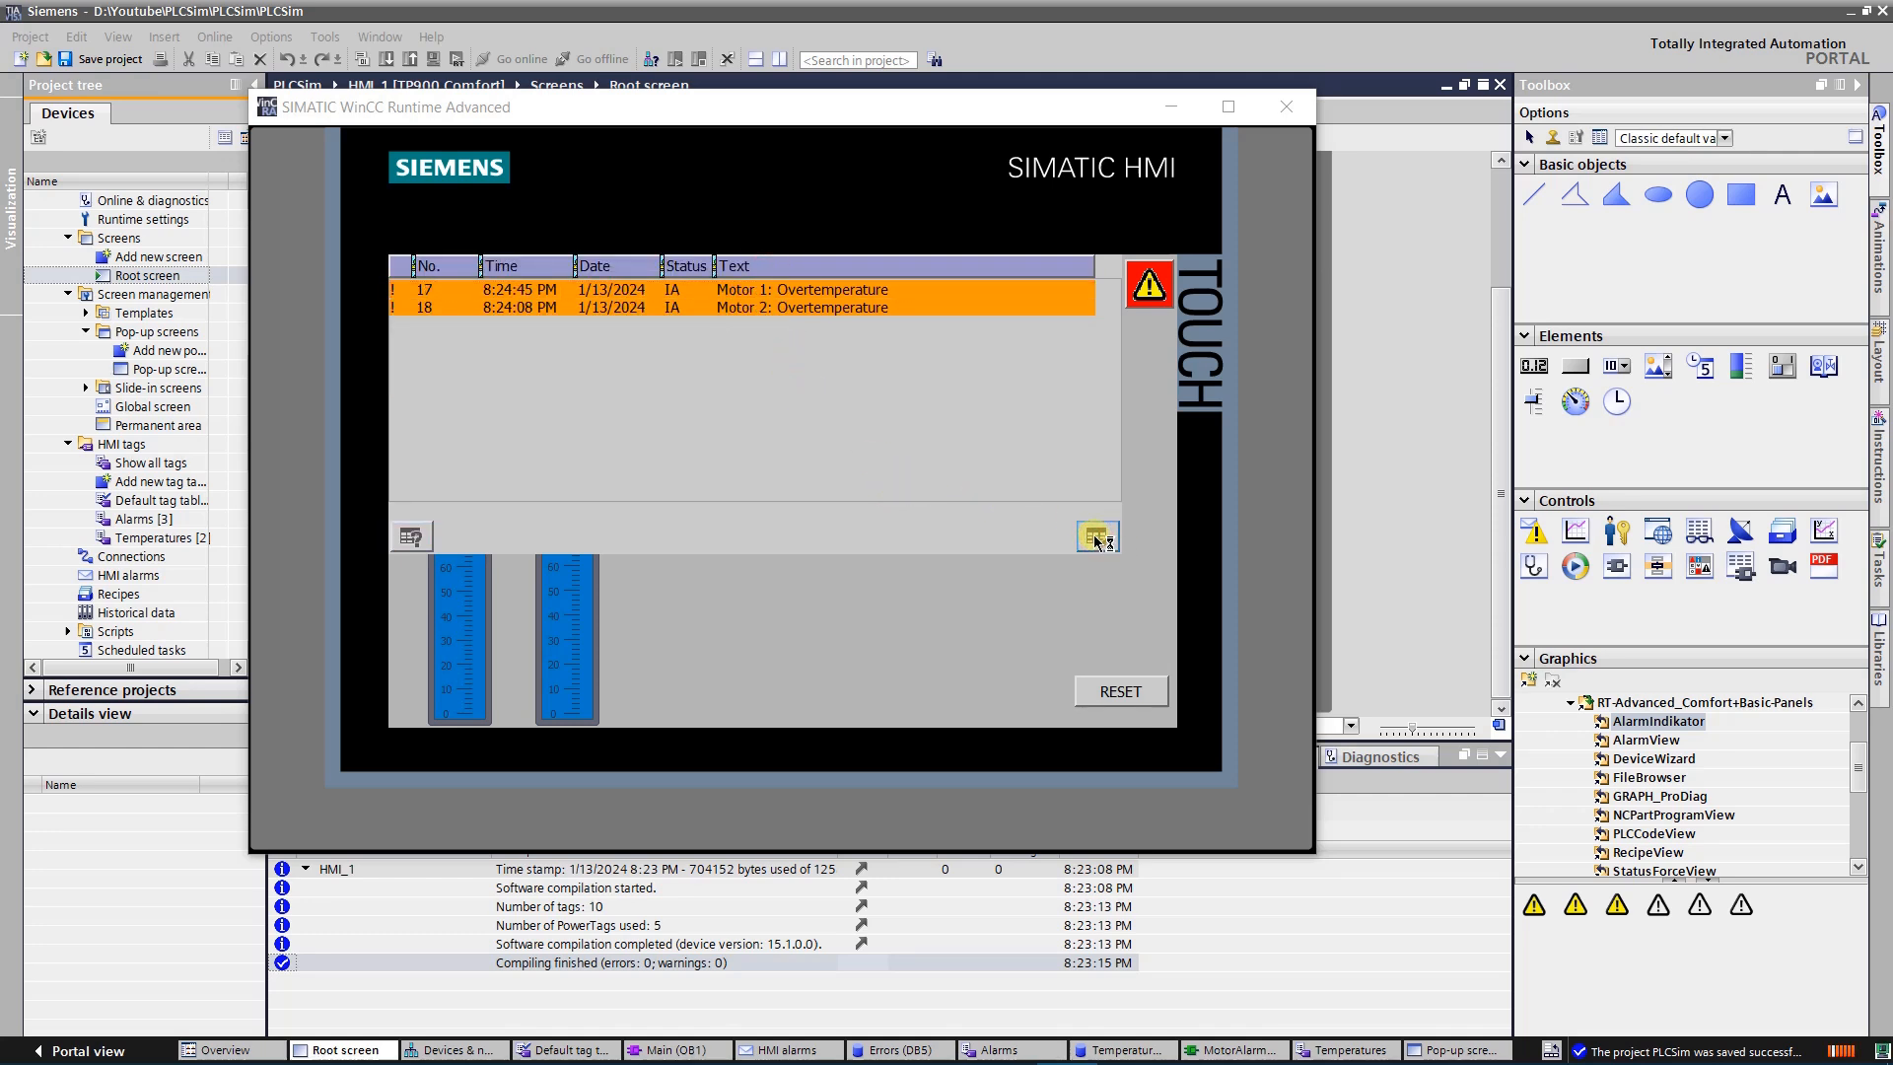
{"action": "left_click", "coordinate": [1146, 297]}
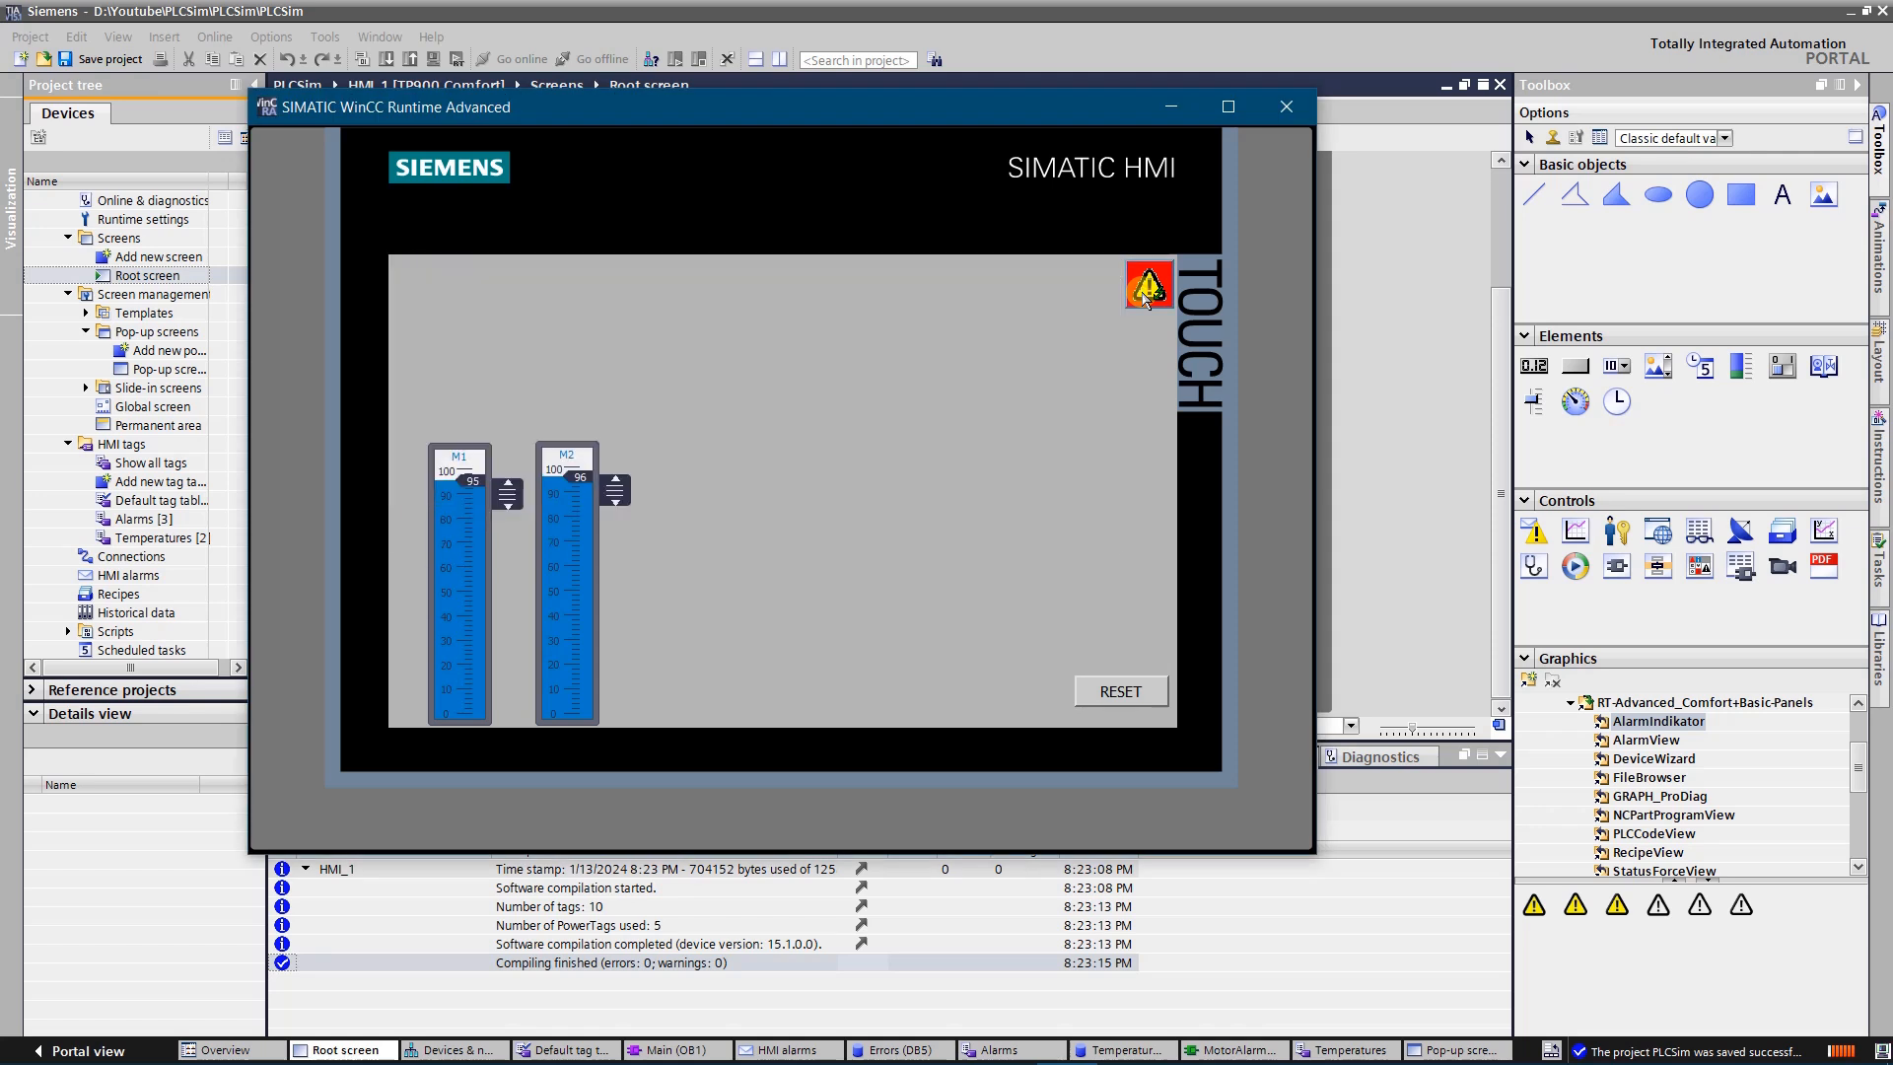
{"action": "left_click", "coordinate": [1127, 691]}
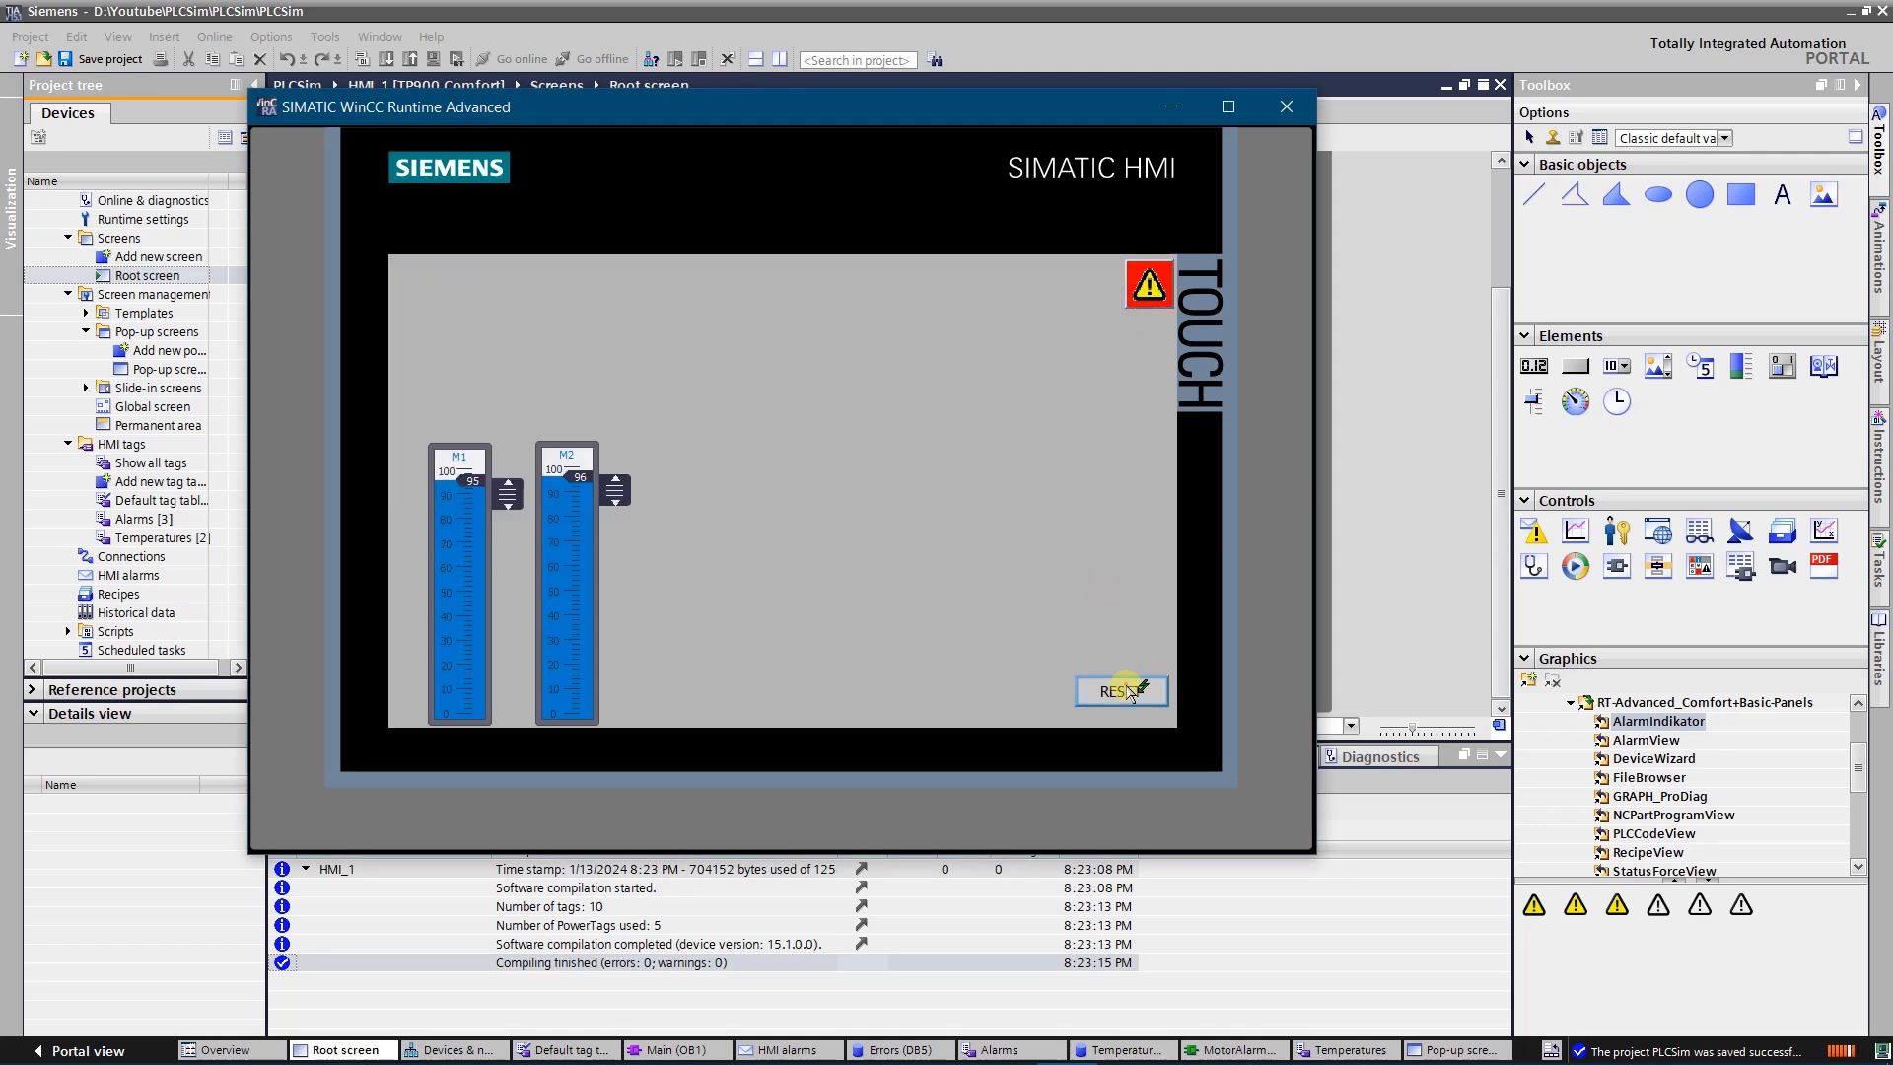
{"action": "left_click", "coordinate": [1129, 693]}
{"action": "left_click", "coordinate": [1130, 690]}
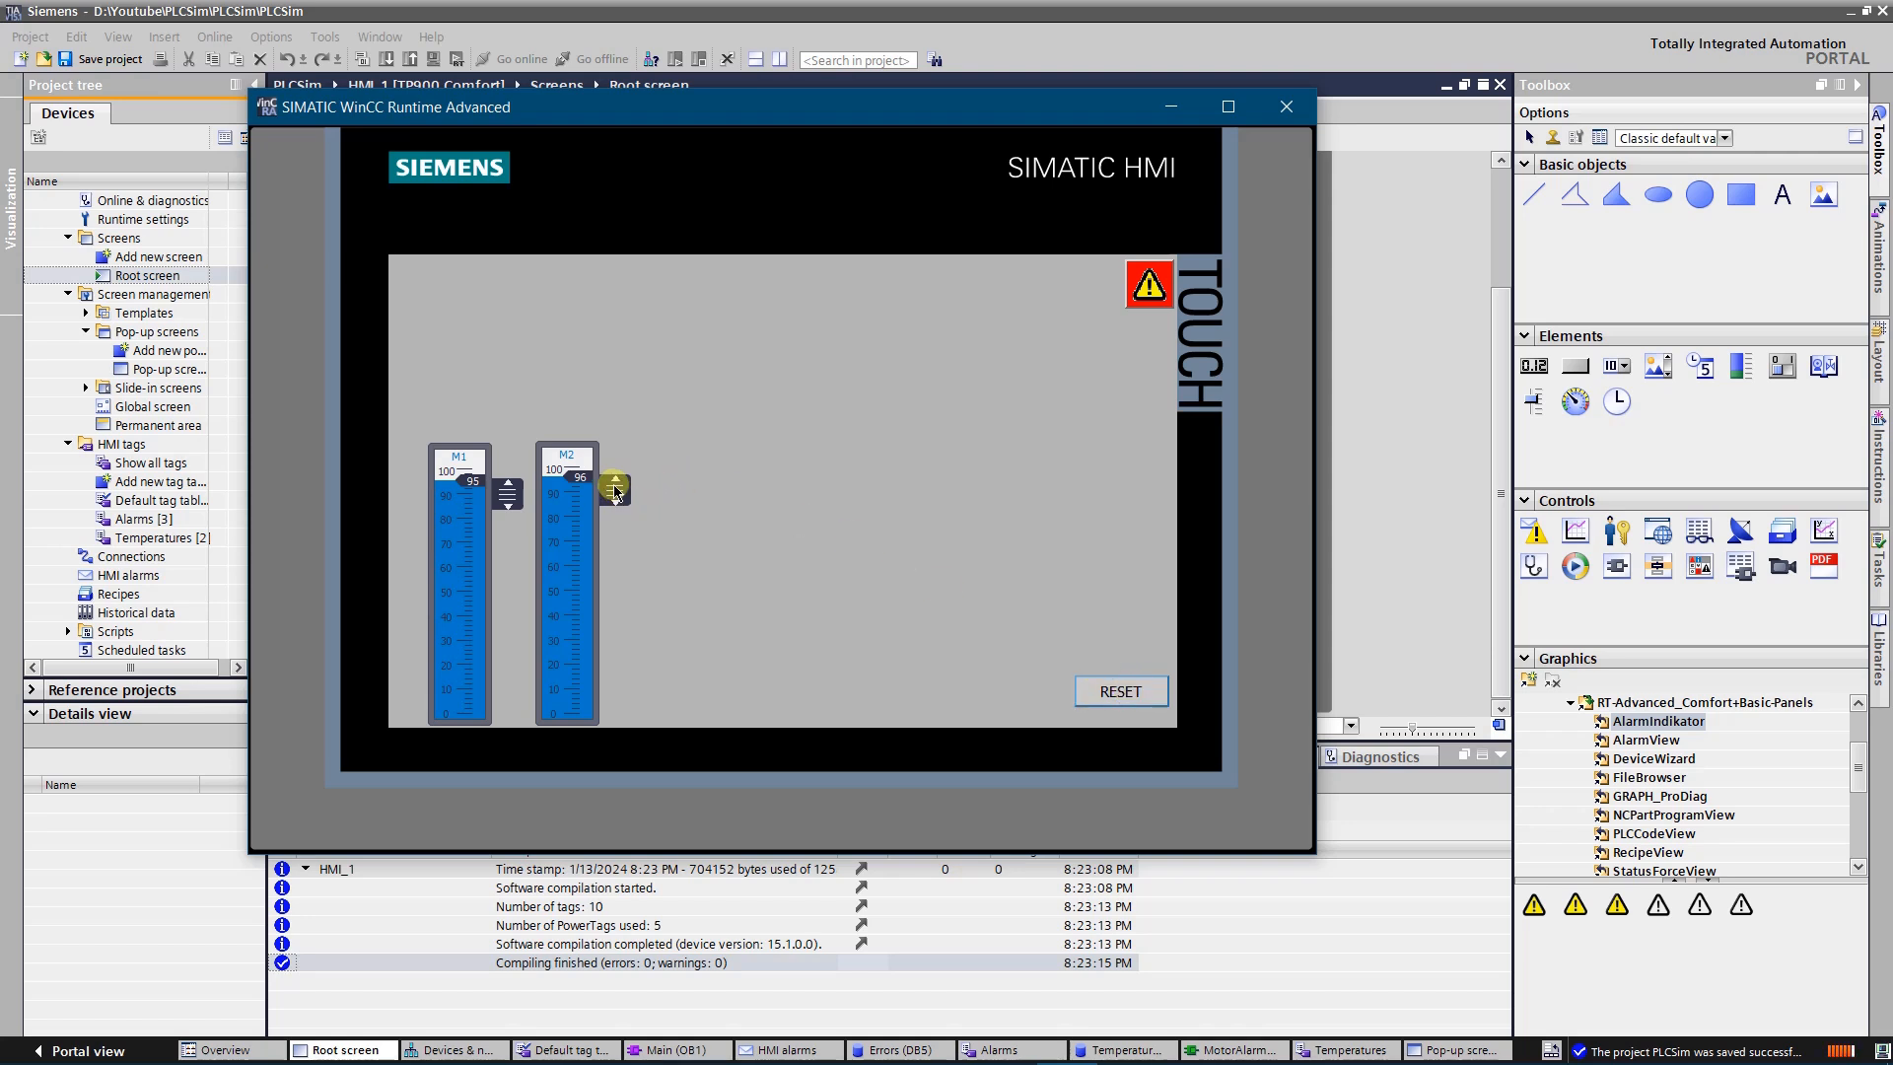
Lower the M2 temperature slider to 47 and the M1 slider to 33, and reset the overtemperature alarms
{"action": "left_click_drag", "start_coordinate": [617, 489], "coordinate": [617, 595]}
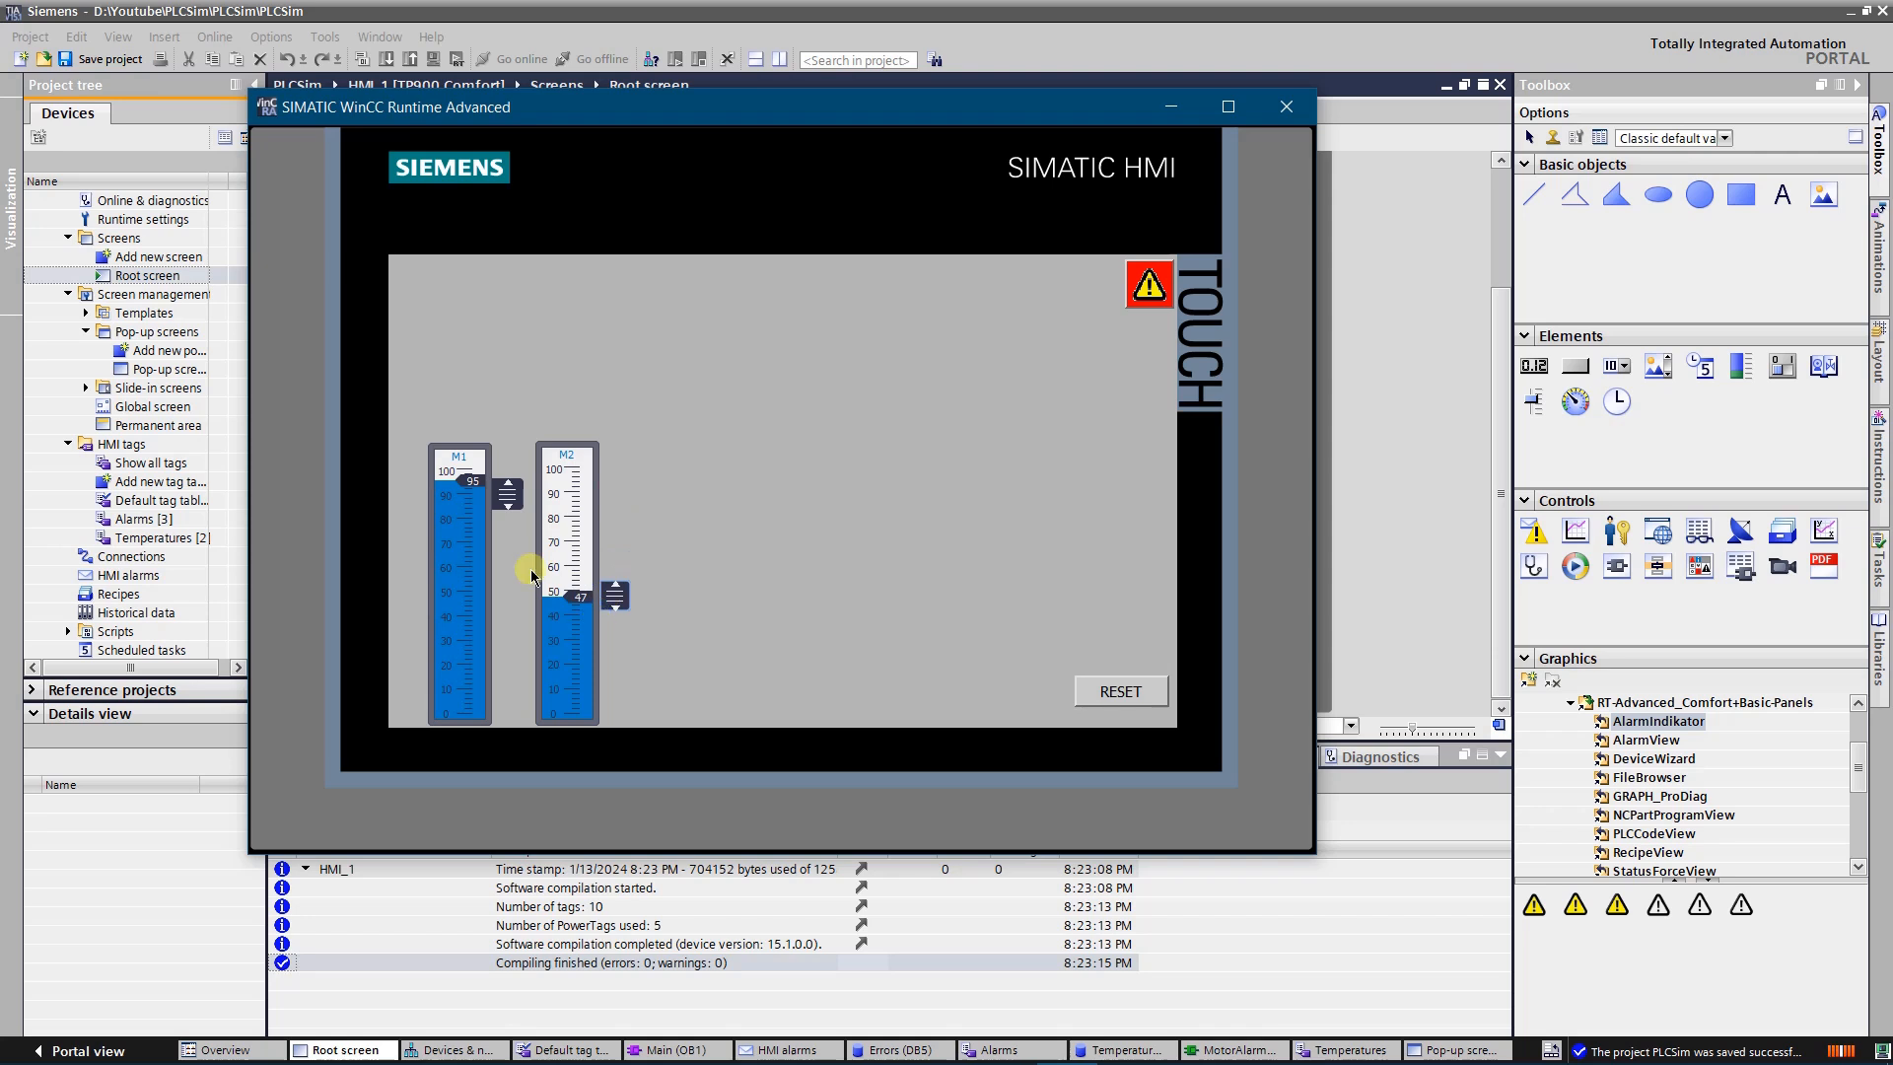
{"action": "left_click_drag", "start_coordinate": [509, 489], "coordinate": [498, 629]}
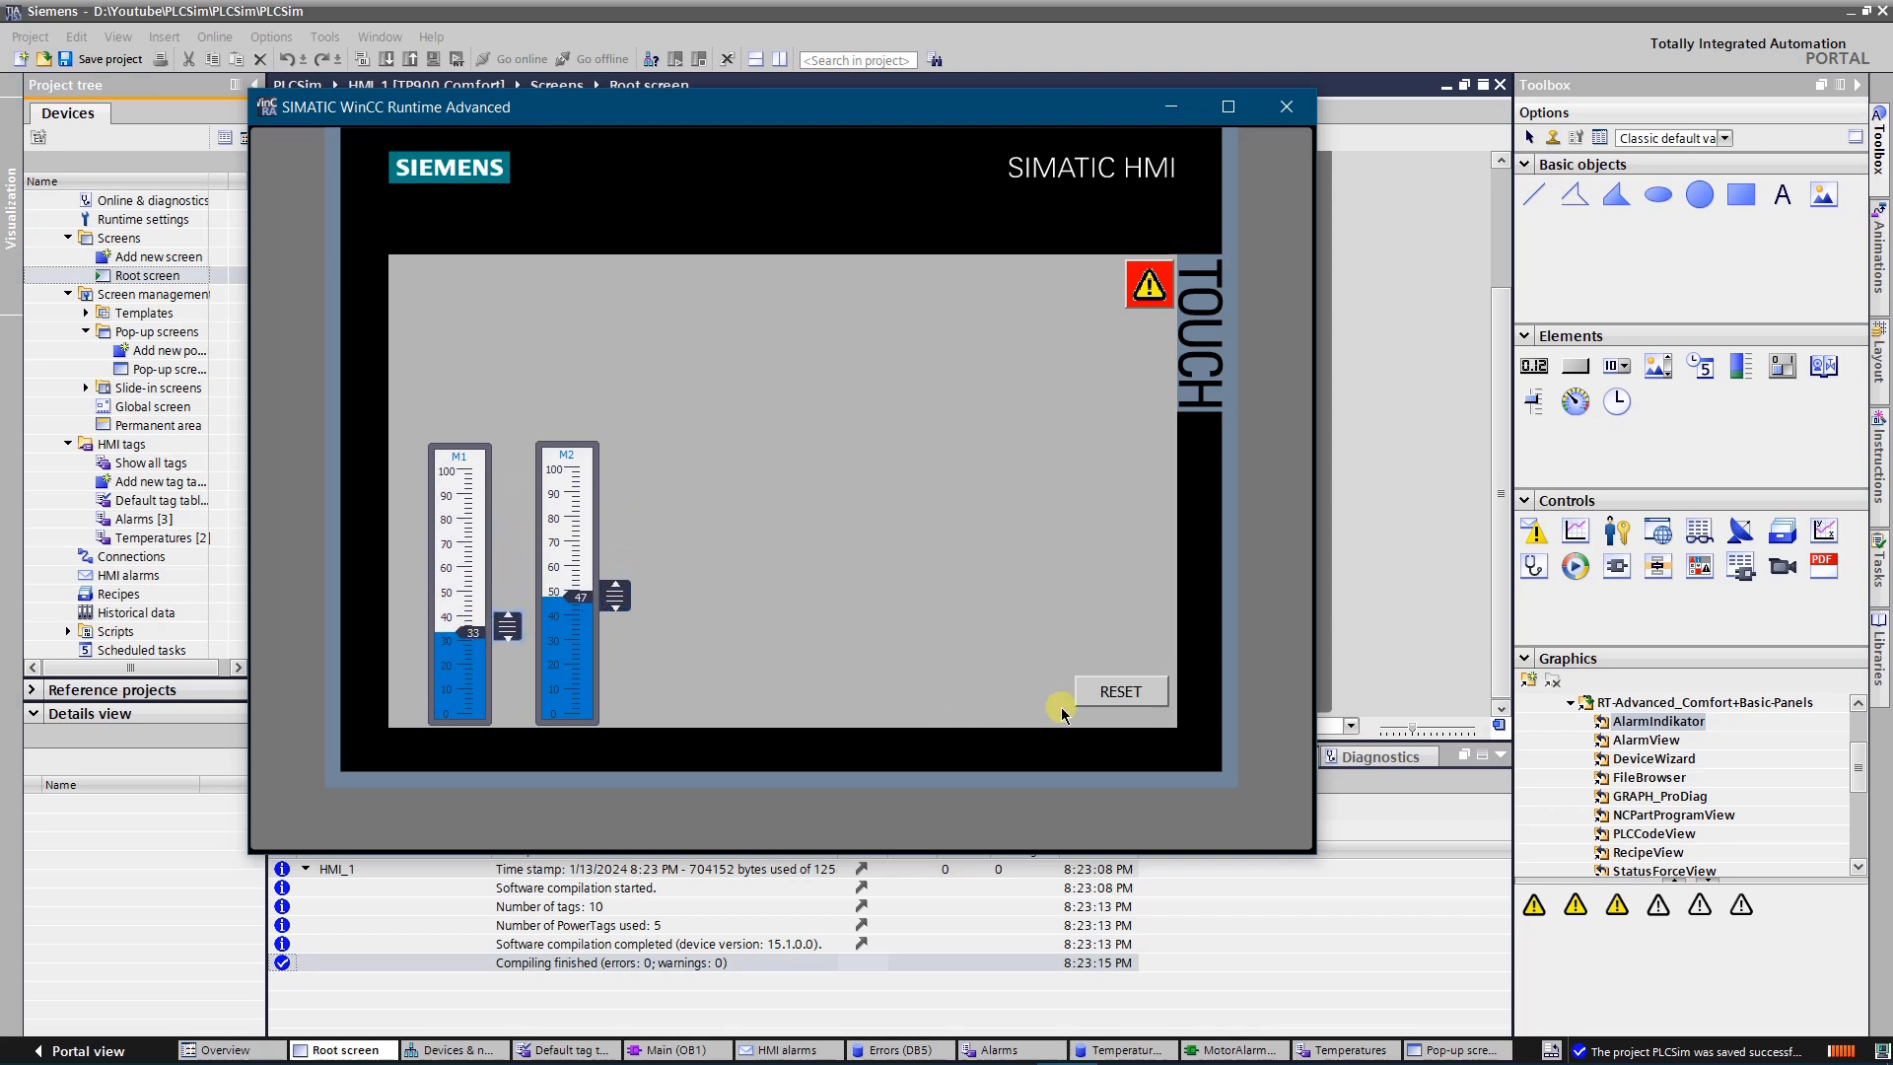
{"action": "left_click", "coordinate": [1121, 692]}
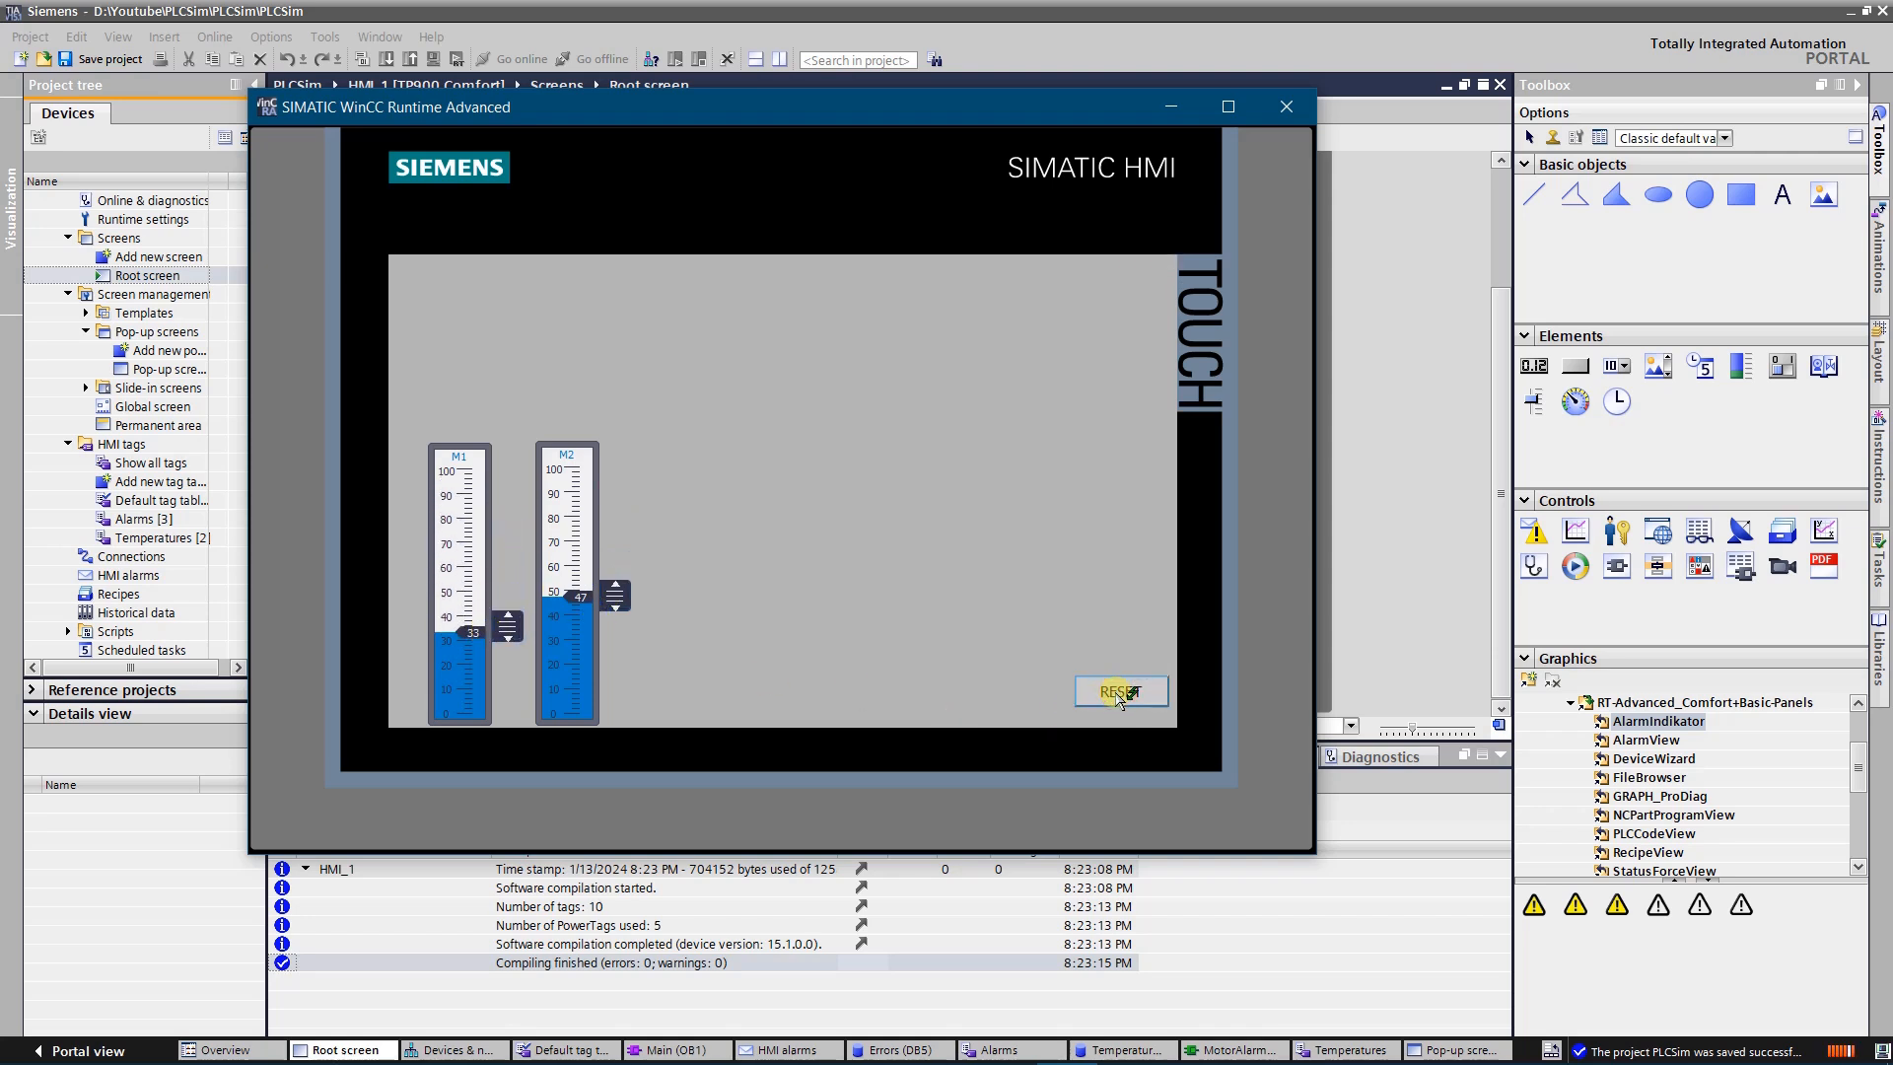